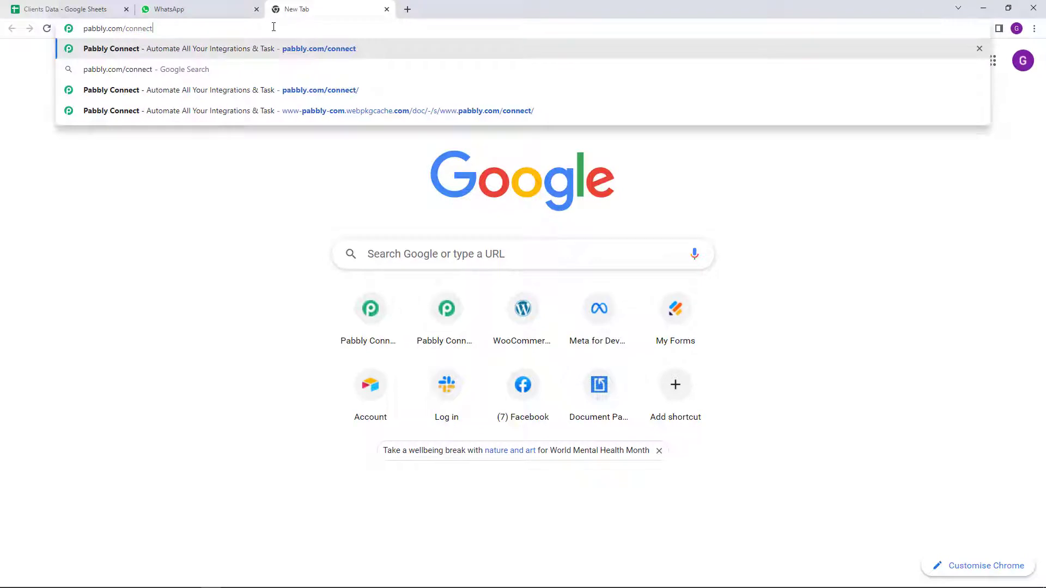
Go to pabbly.com/connect, sign in to the account and open the Pabbly Connect dashboard
key("Return")
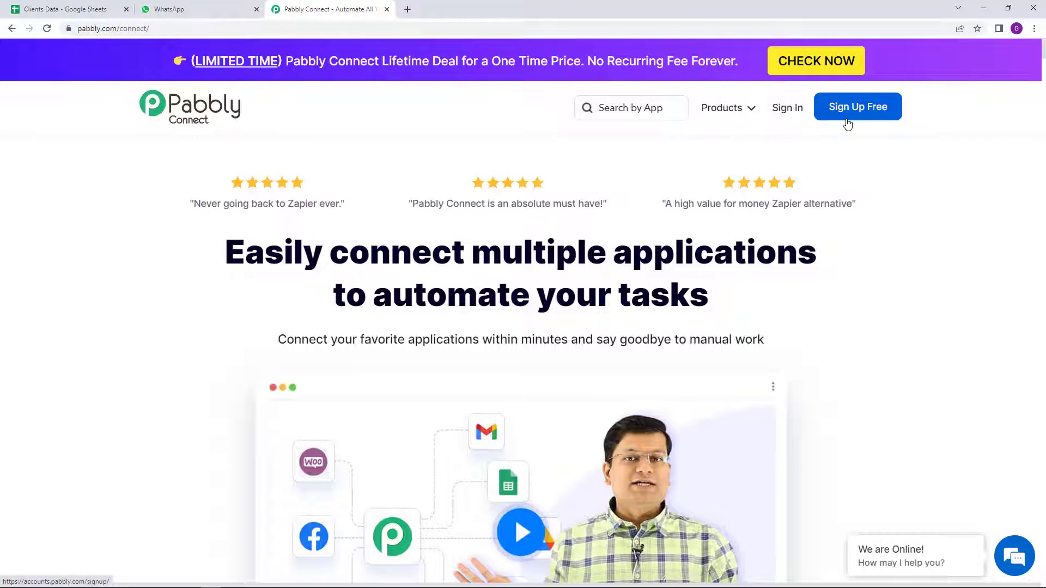
left_click(788, 109)
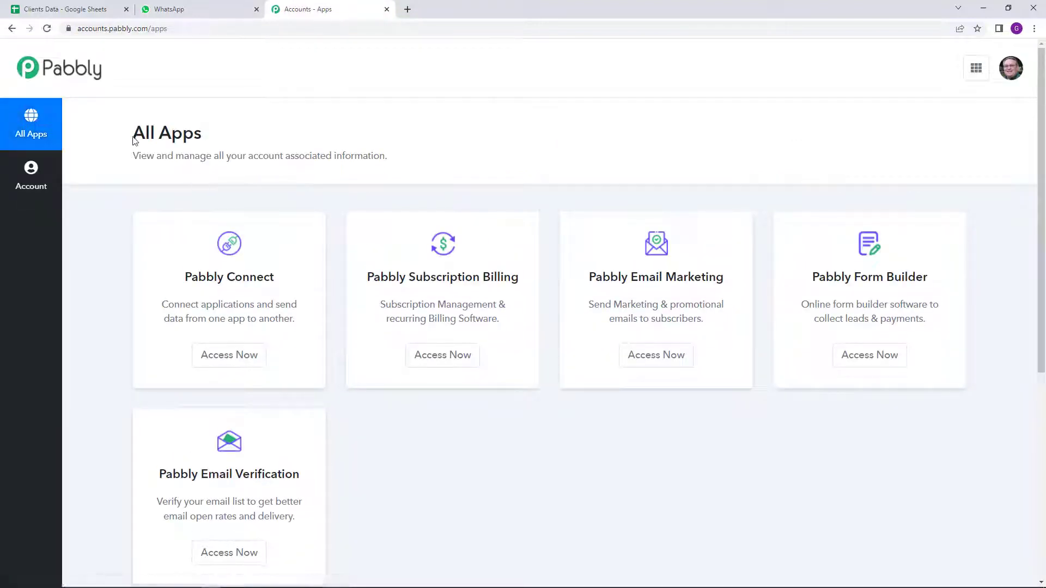
left_click_drag(133, 136, 201, 141)
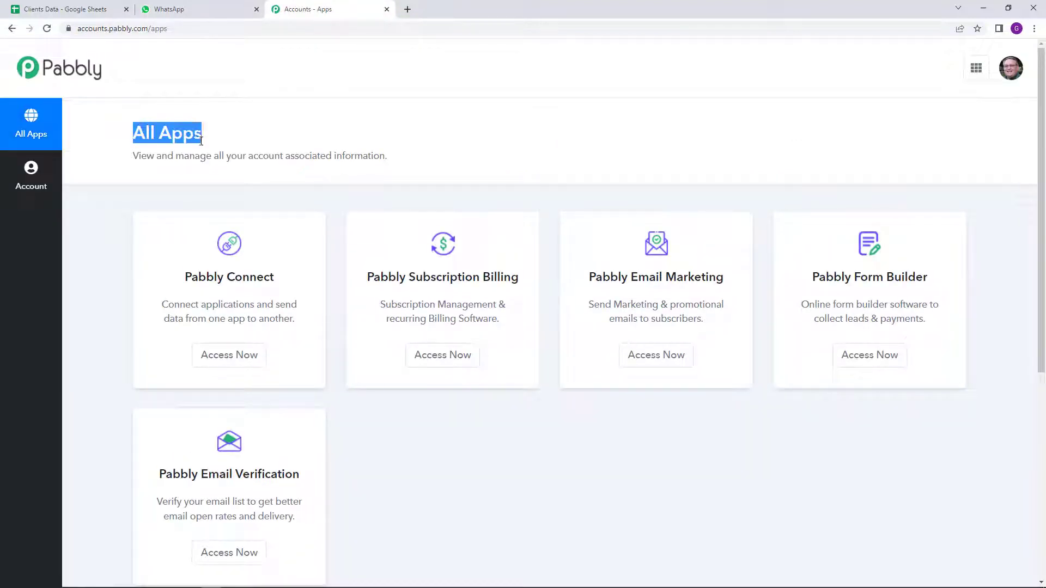
left_click(254, 354)
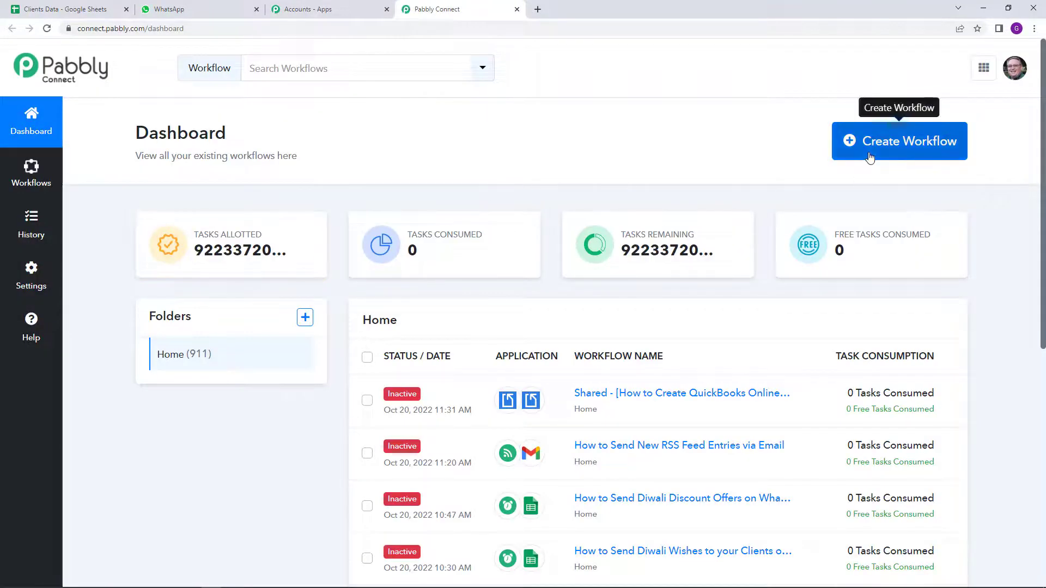
Create a new workflow named "Diwali Wishes Automation"
left_click(870, 158)
left_click(499, 322)
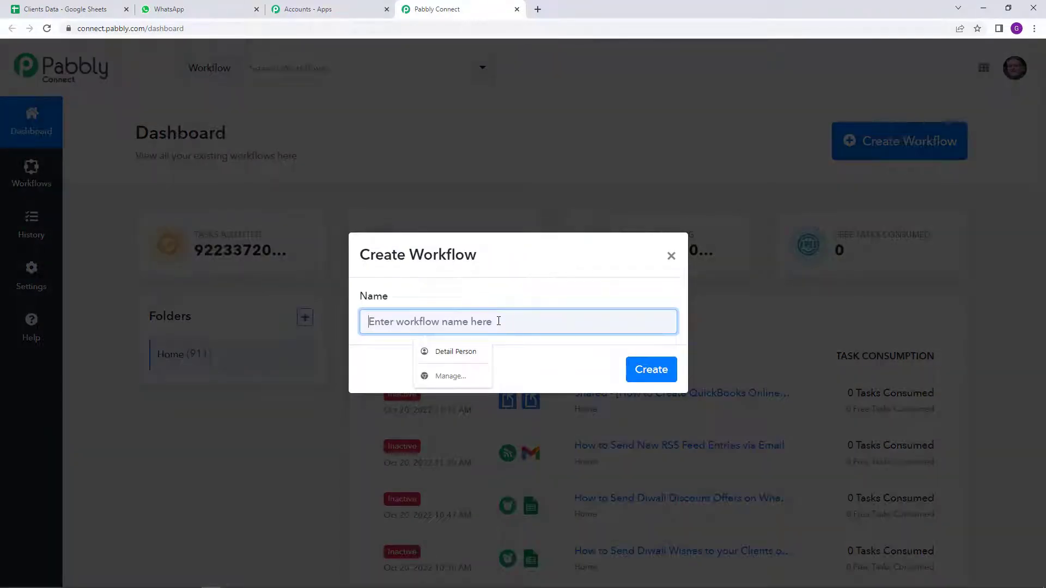
type("Diw")
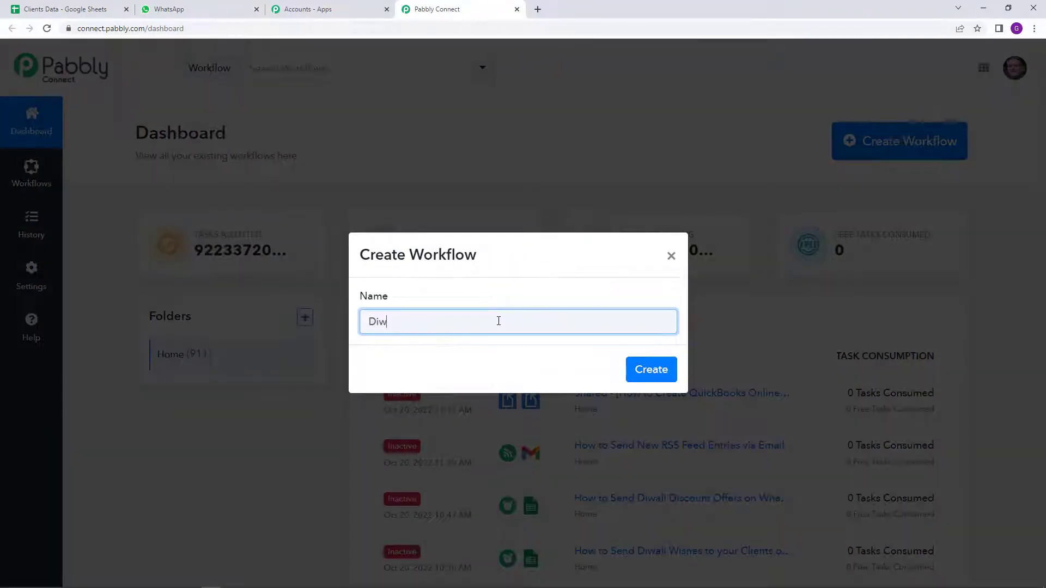
type("ali Wishes Automation")
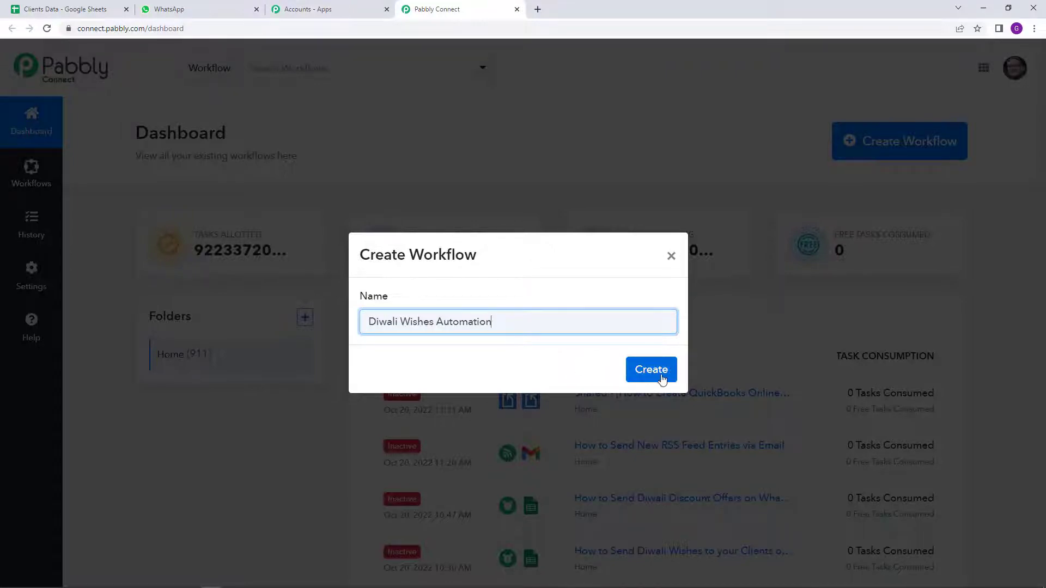
left_click(662, 376)
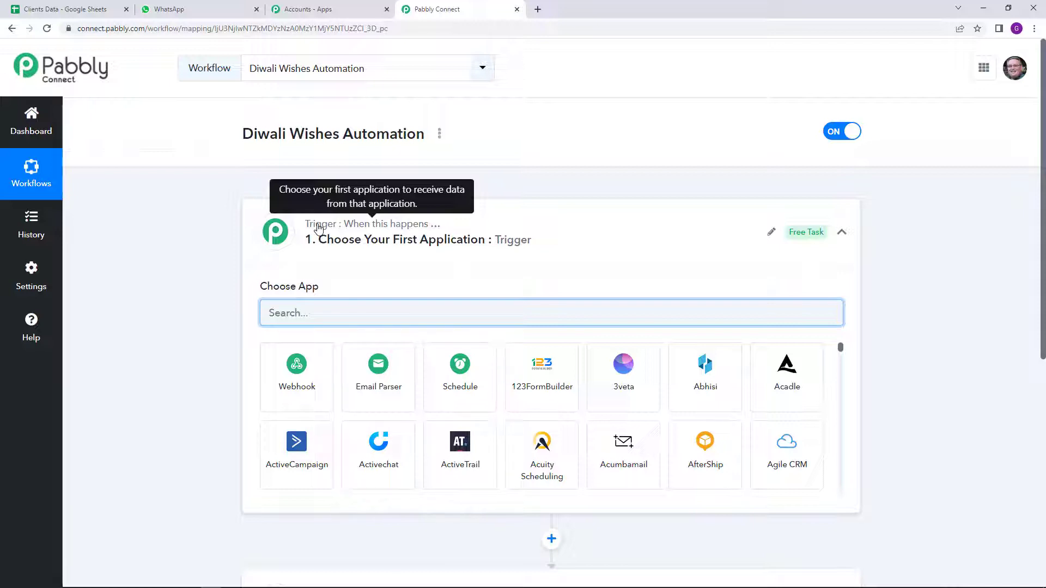
Choose Schedule by Pabbly as the workflow's trigger application
scroll(327, 262, "down", 5)
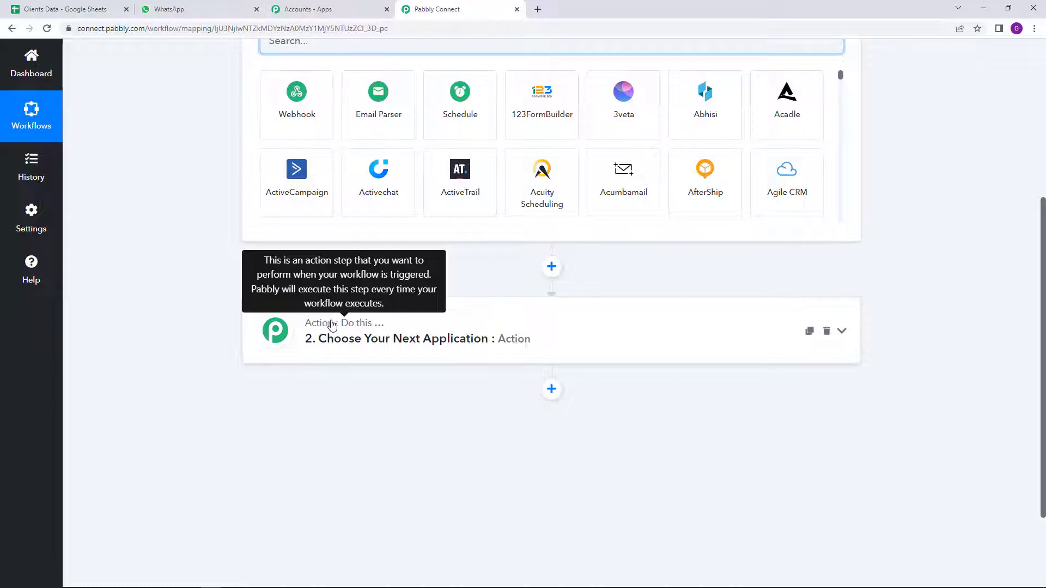
scroll(343, 319, "up", 5)
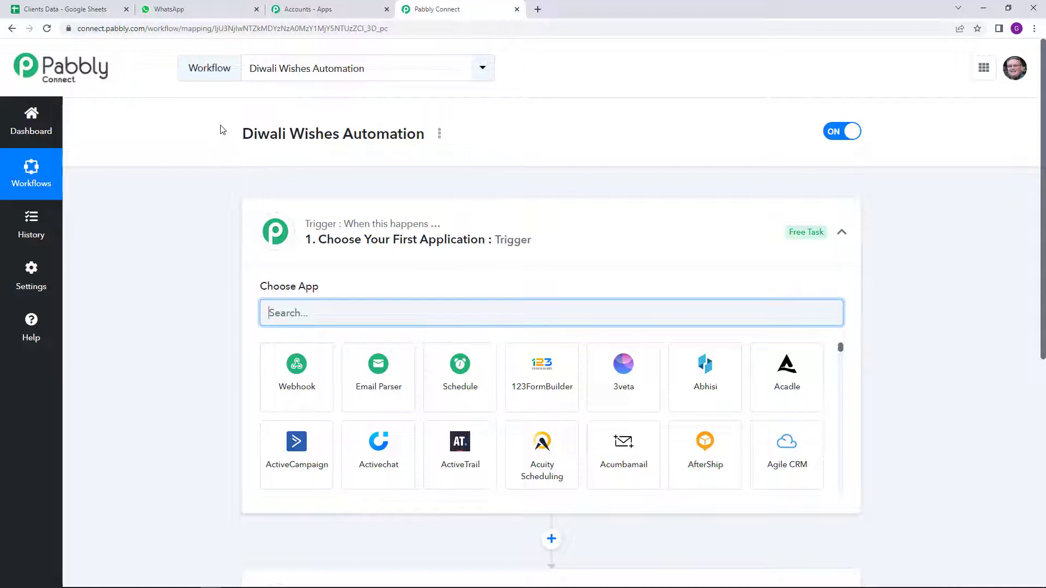
scroll(222, 128, "down", 1)
scroll(381, 267, "down", 1)
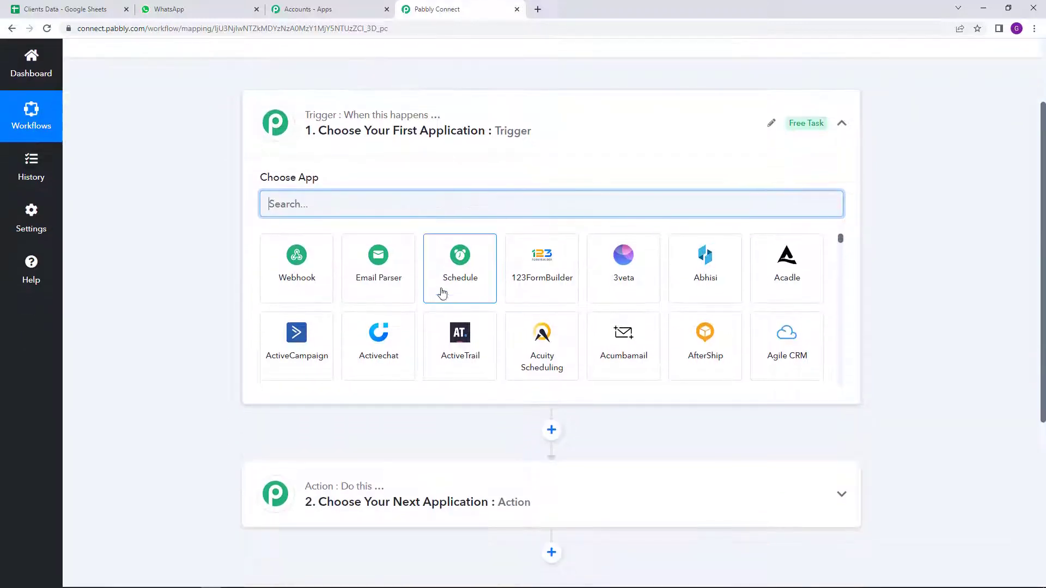
left_click(459, 280)
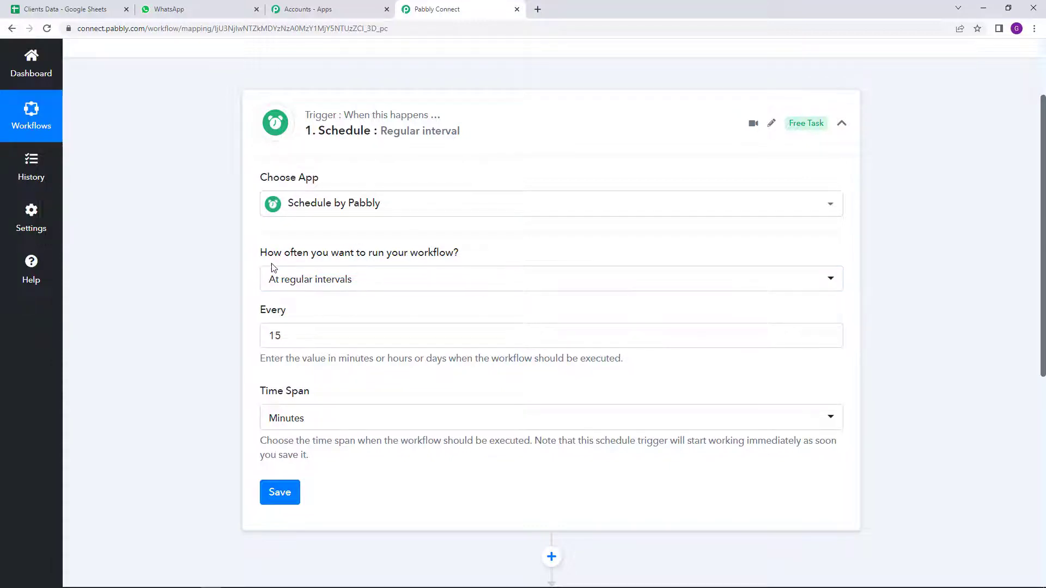
Set how often the workflow runs to Once in the schedule trigger
left_click(409, 288)
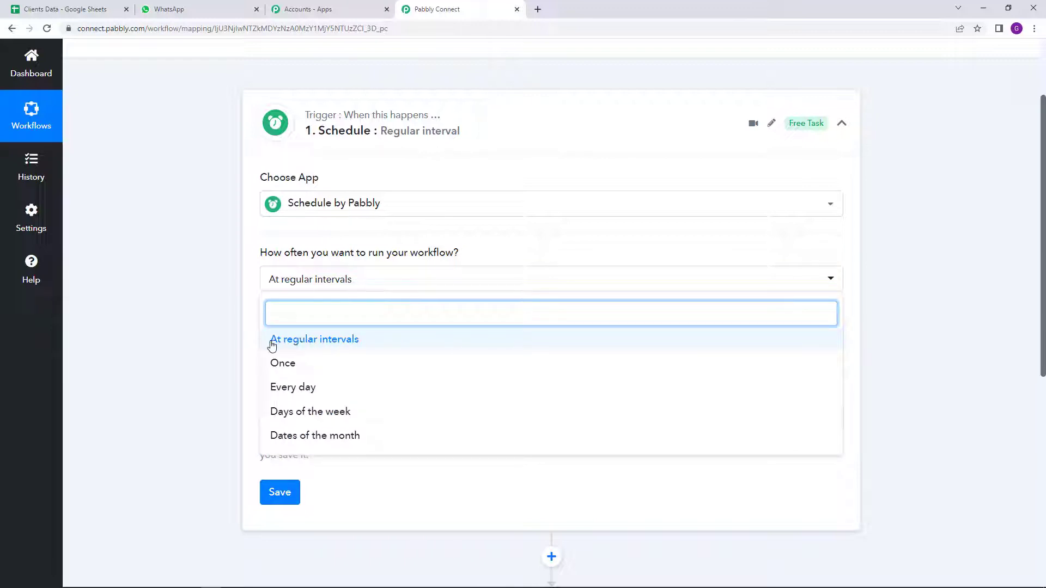
left_click(236, 346)
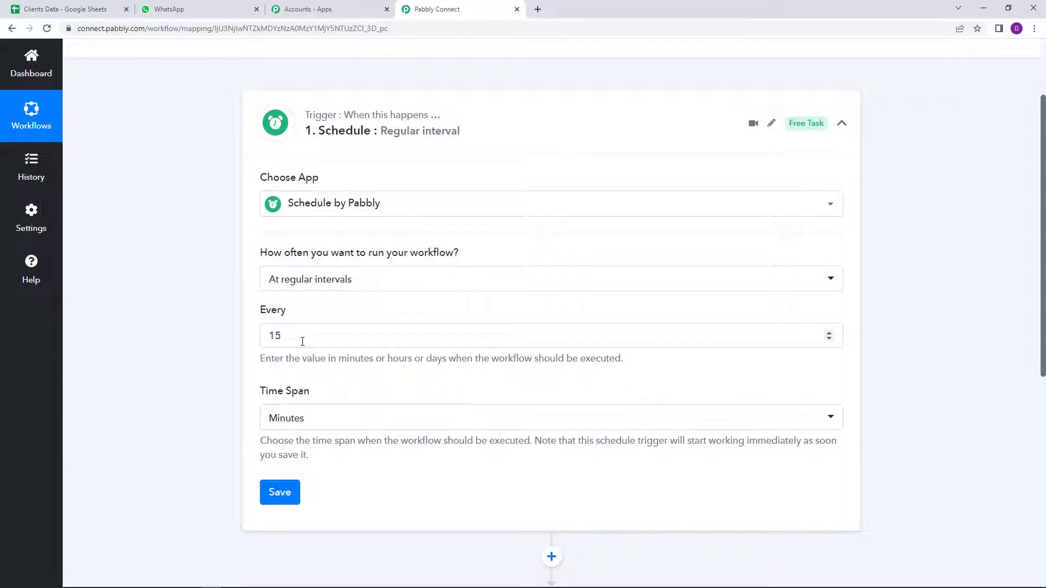
left_click(313, 280)
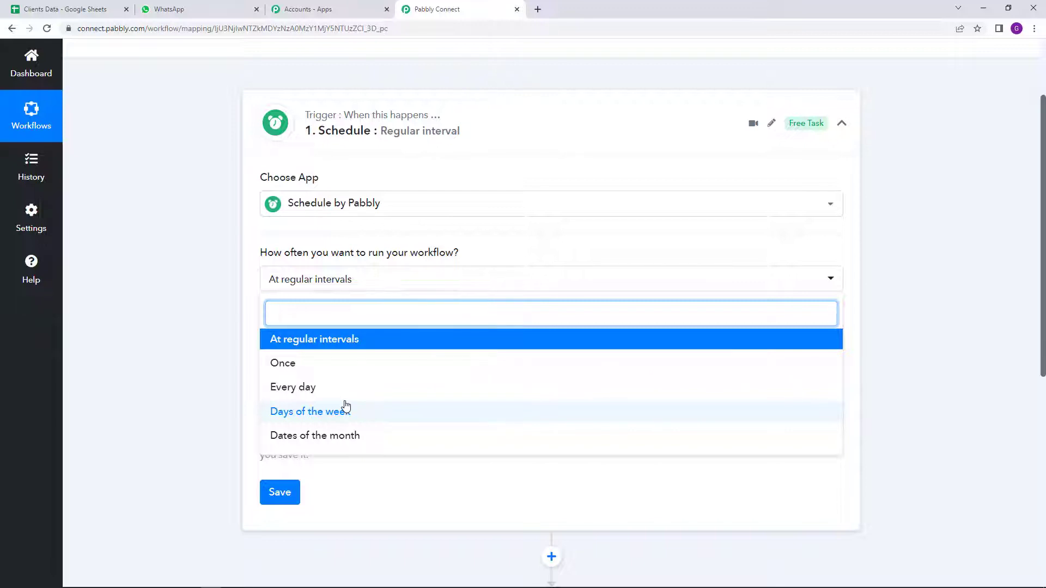
left_click(304, 363)
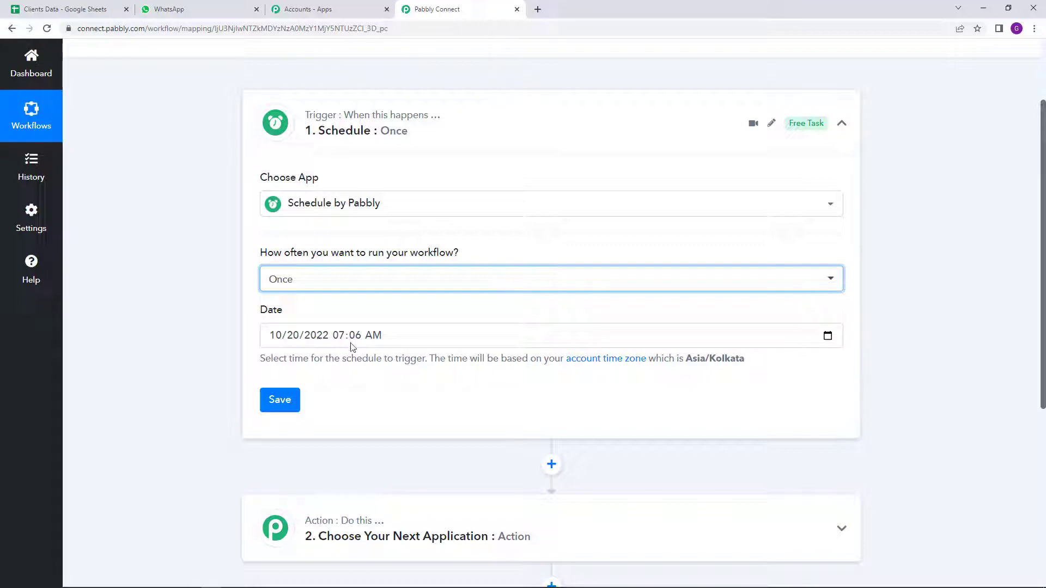
Set the schedule date to 10/24/2022 12:00 AM and save the trigger
left_click(828, 337)
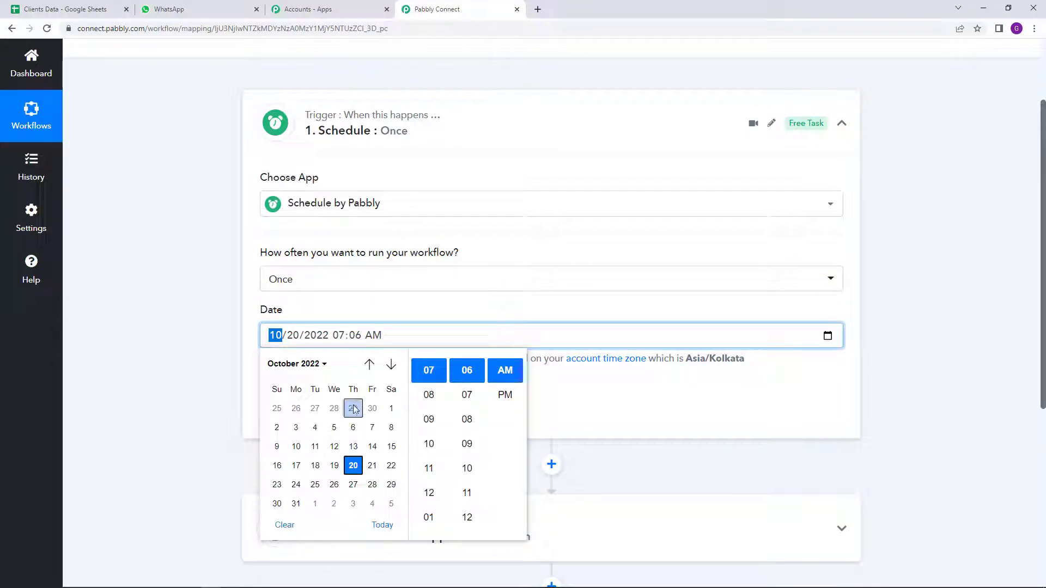
left_click(296, 486)
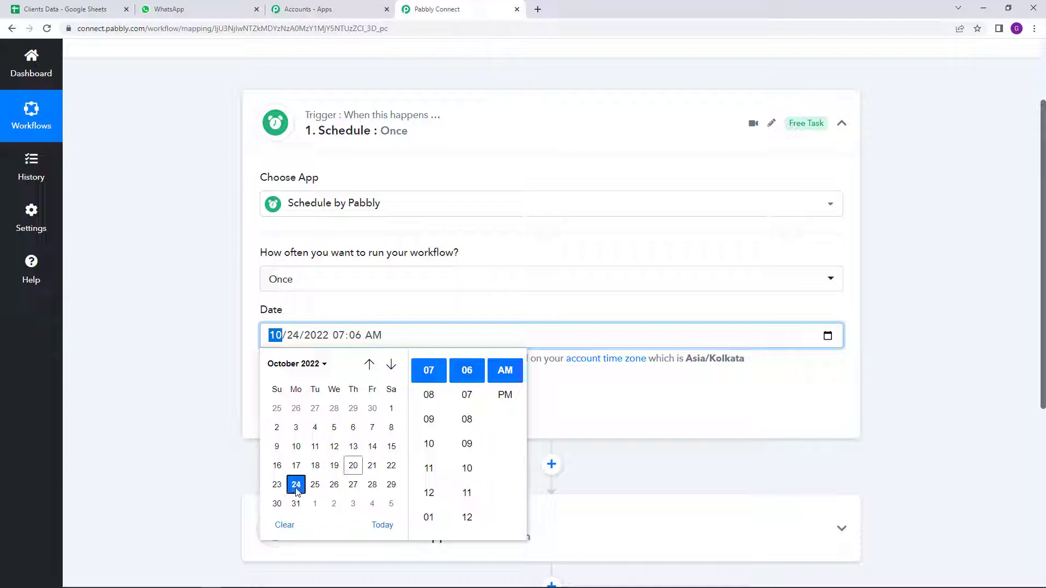
left_click(342, 340)
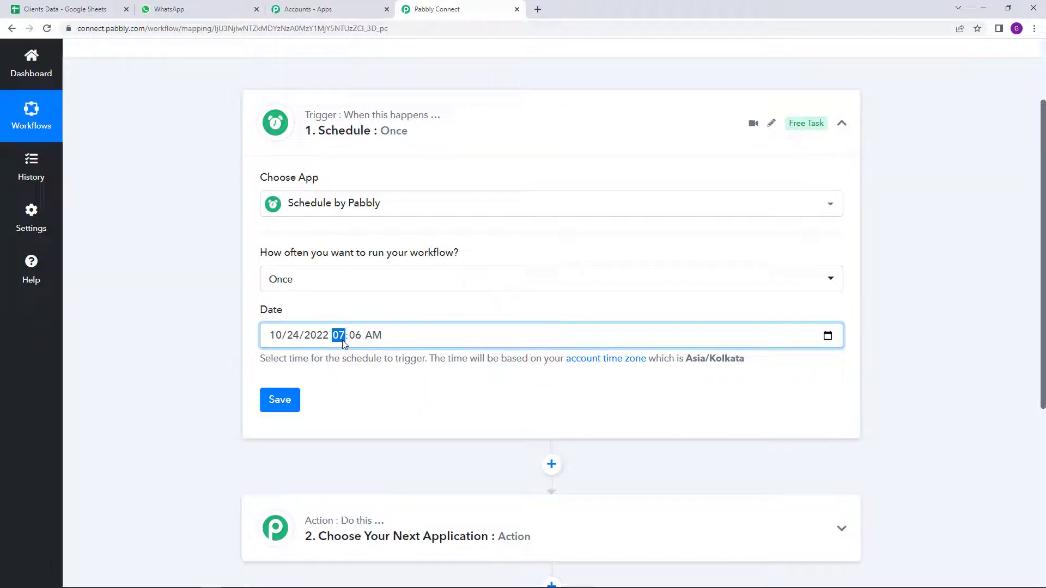
type("12:00")
left_click(286, 407)
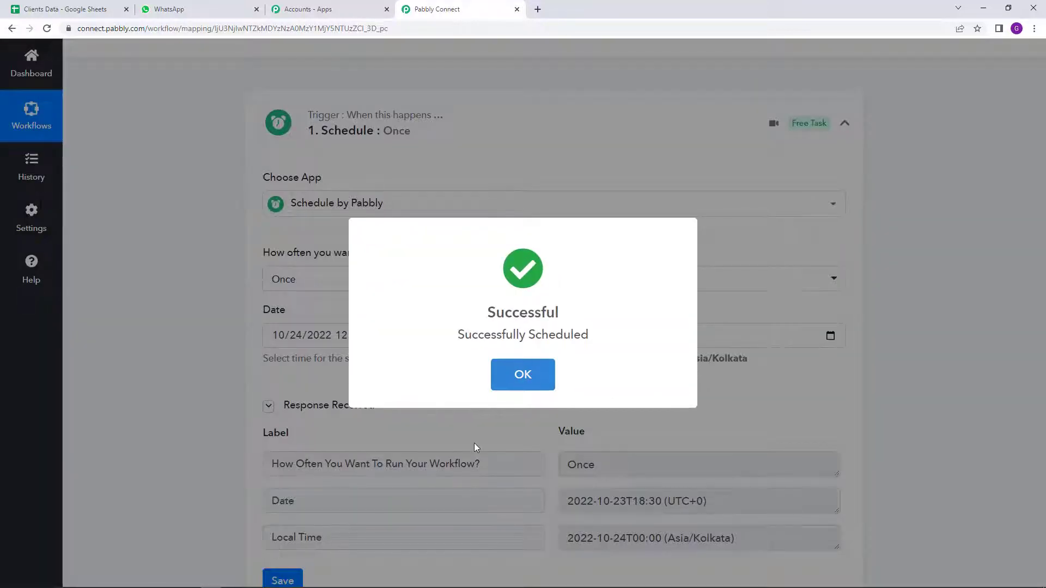
left_click(474, 444)
Review the saved schedule response and the client columns in the Clients Data spreadsheet
scroll(439, 439, "down", 2)
scroll(436, 434, "down", 3)
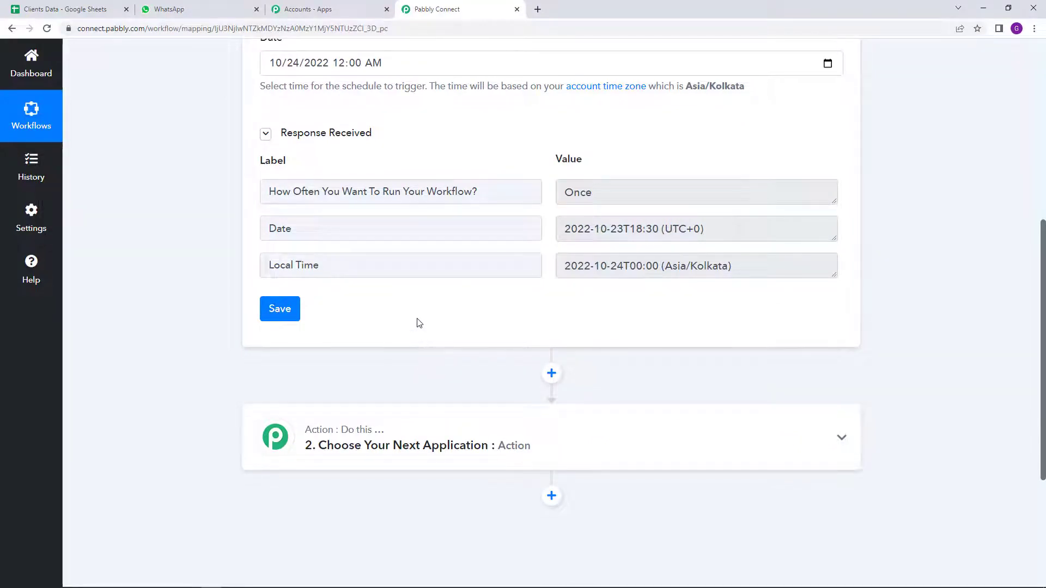
scroll(419, 322, "up", 5)
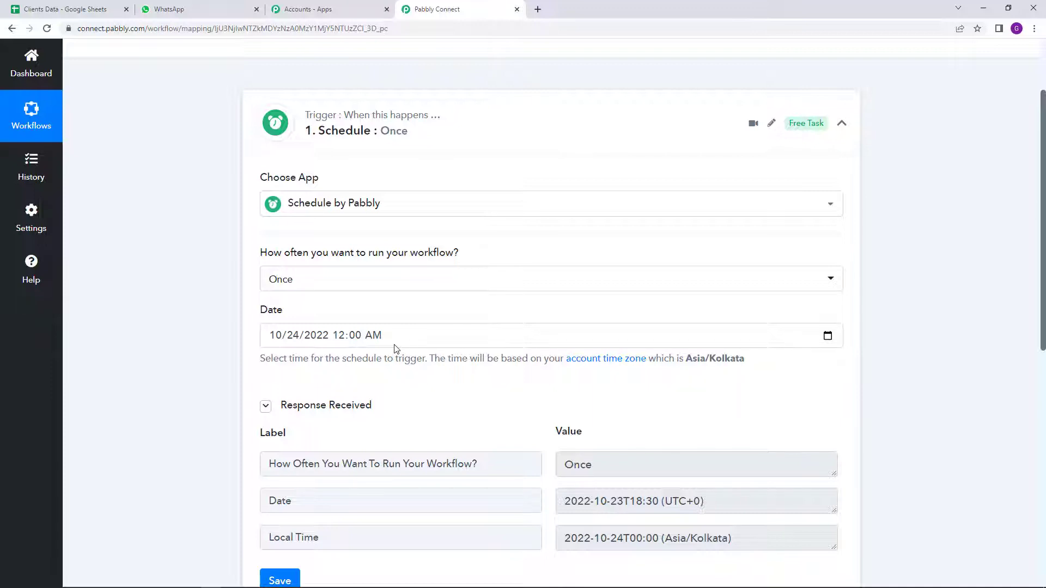
scroll(394, 353, "down", 4)
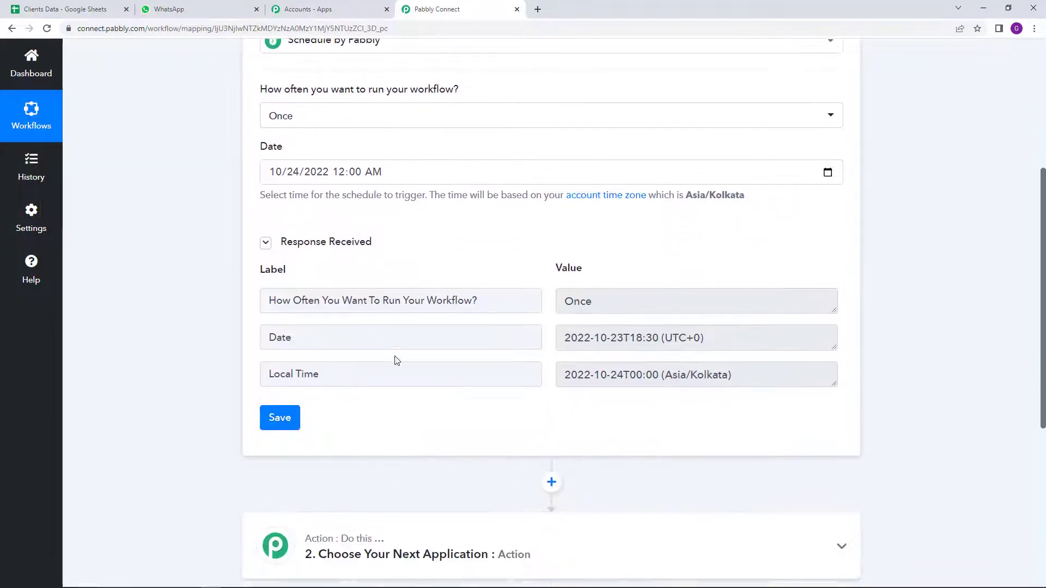
scroll(400, 370, "down", 3)
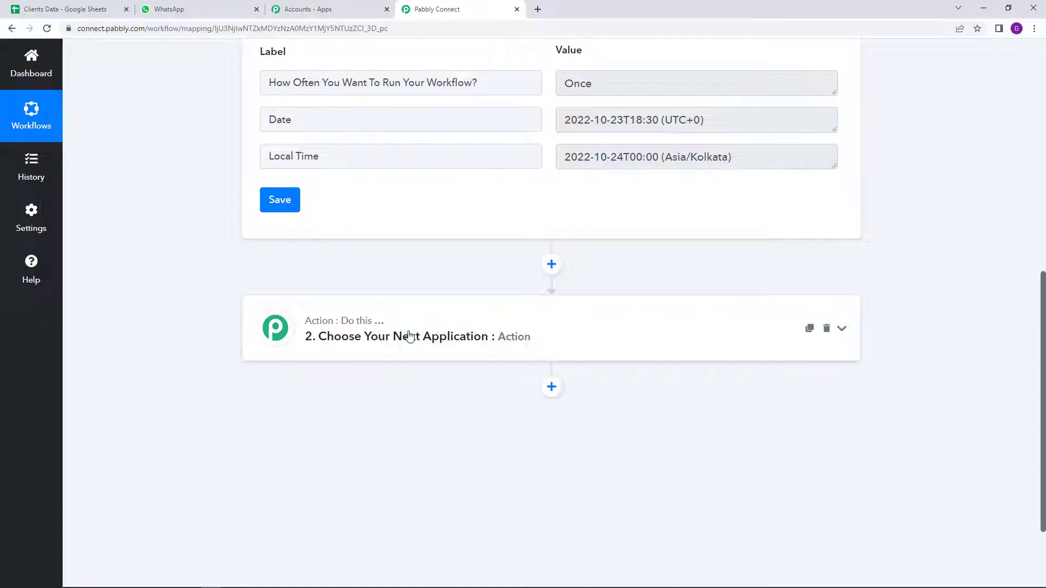
left_click(82, 8)
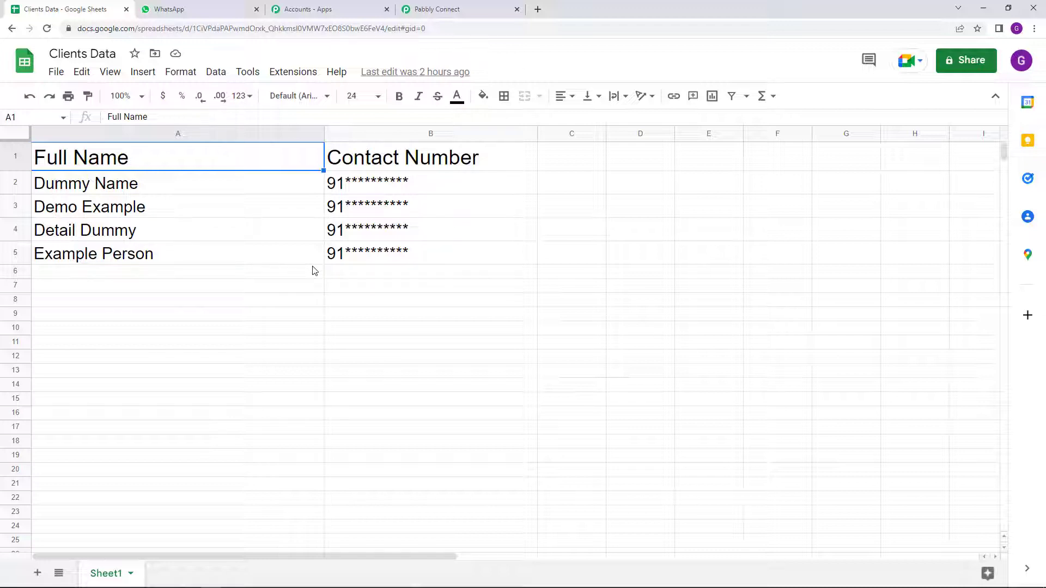
left_click(427, 8)
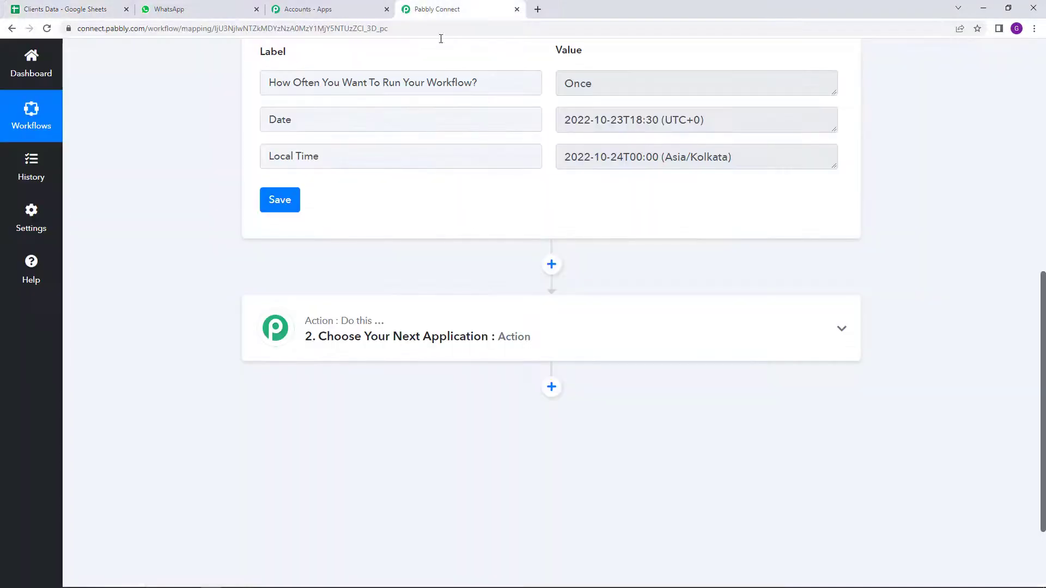
Choose Google Sheets as the application for the second step and Get Row(s) as its action event
scroll(479, 329, "down", 2)
left_click(494, 234)
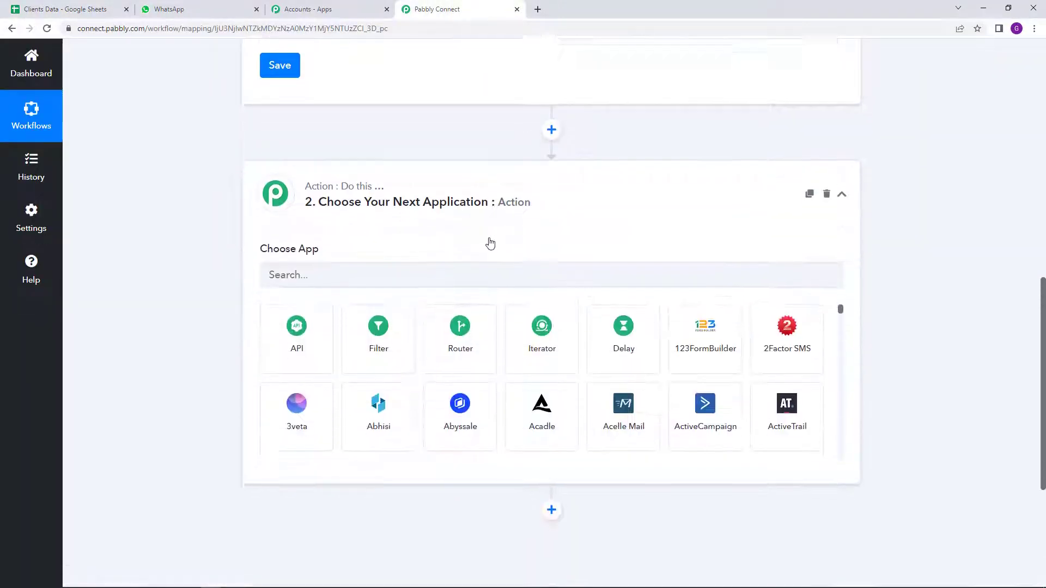
scroll(490, 243, "down", 1)
left_click(459, 198)
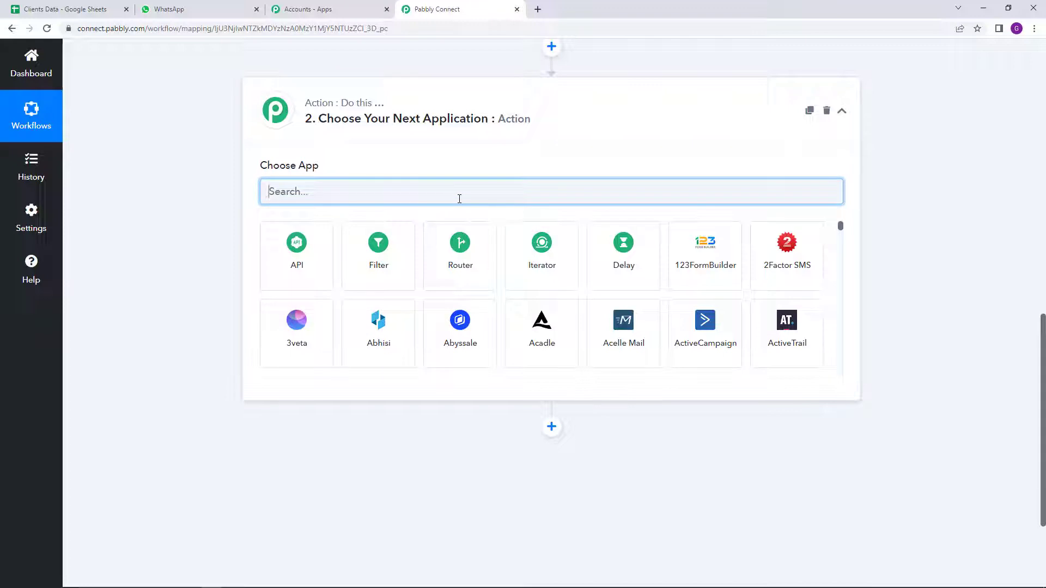
type("goog")
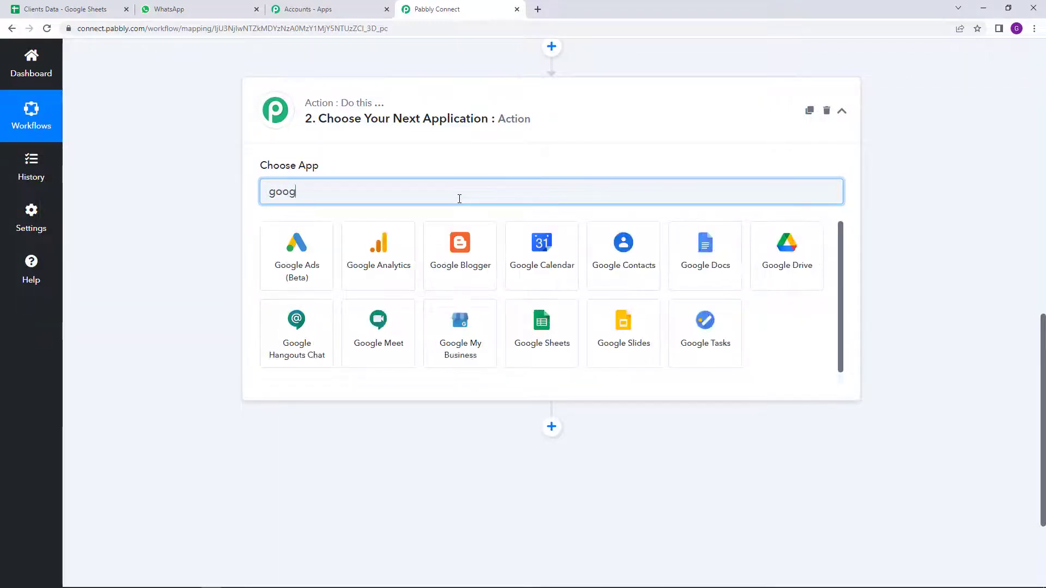
left_click(541, 368)
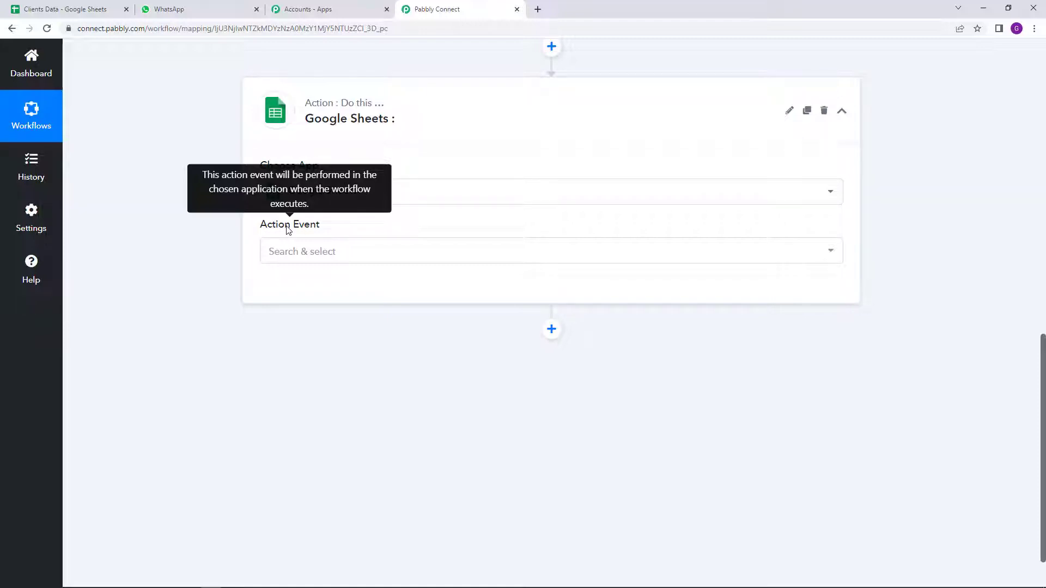
left_click(303, 260)
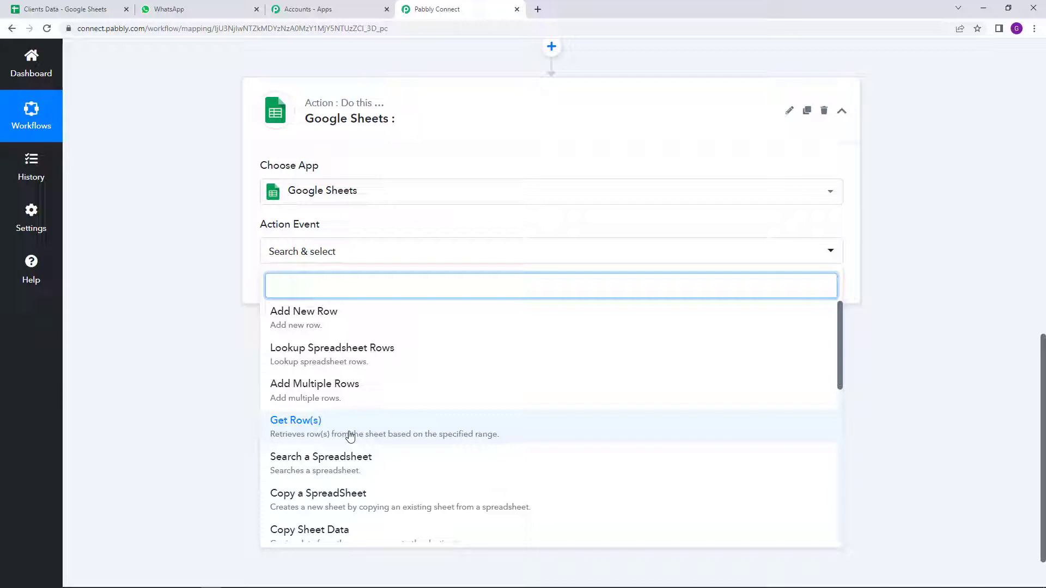
left_click(306, 433)
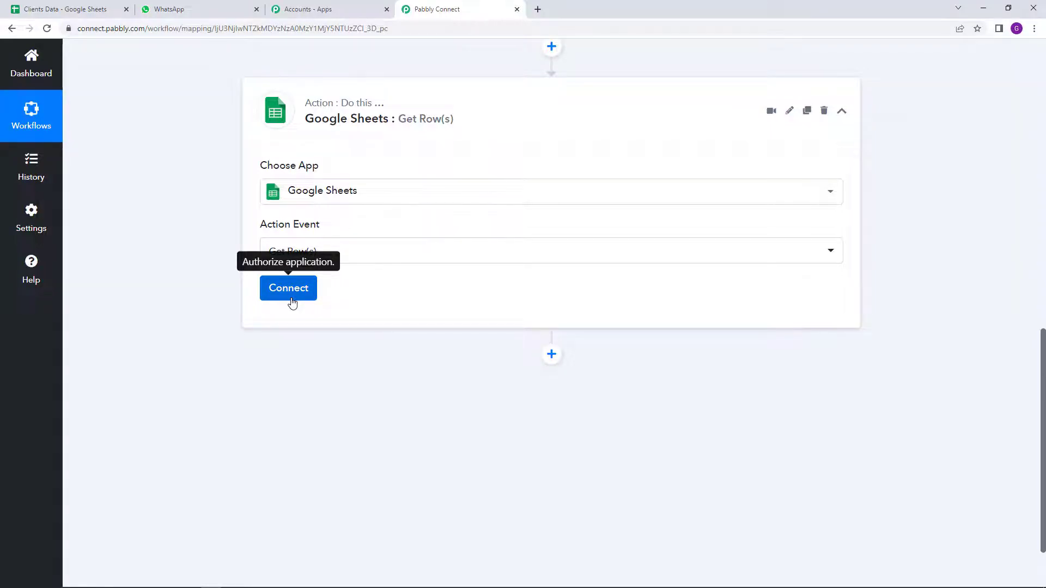
Add and authorize a new Google Sheets connection for the Get Row(s) action
left_click(65, 9)
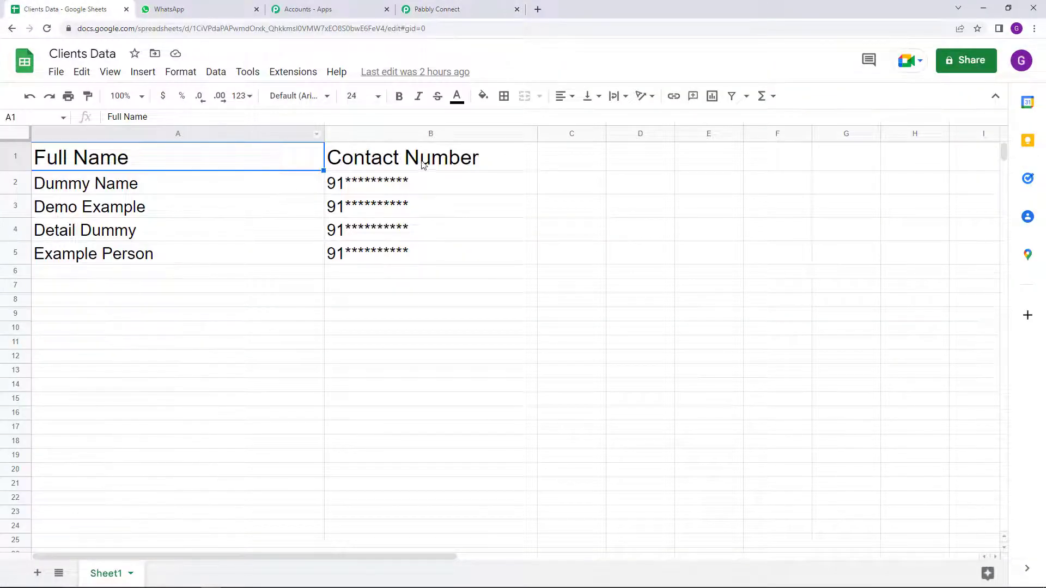
left_click(454, 8)
left_click(306, 295)
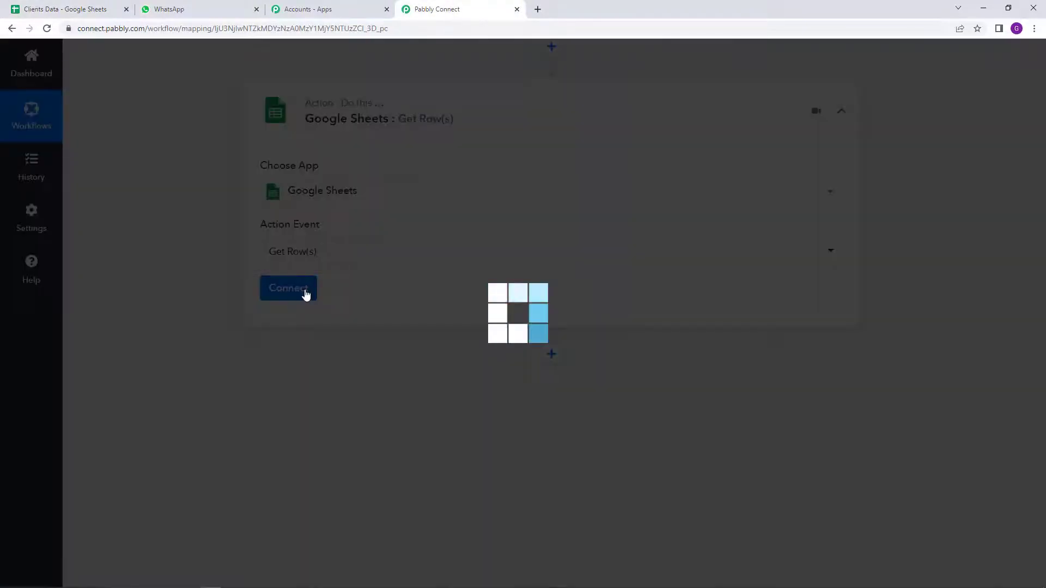
left_click(482, 181)
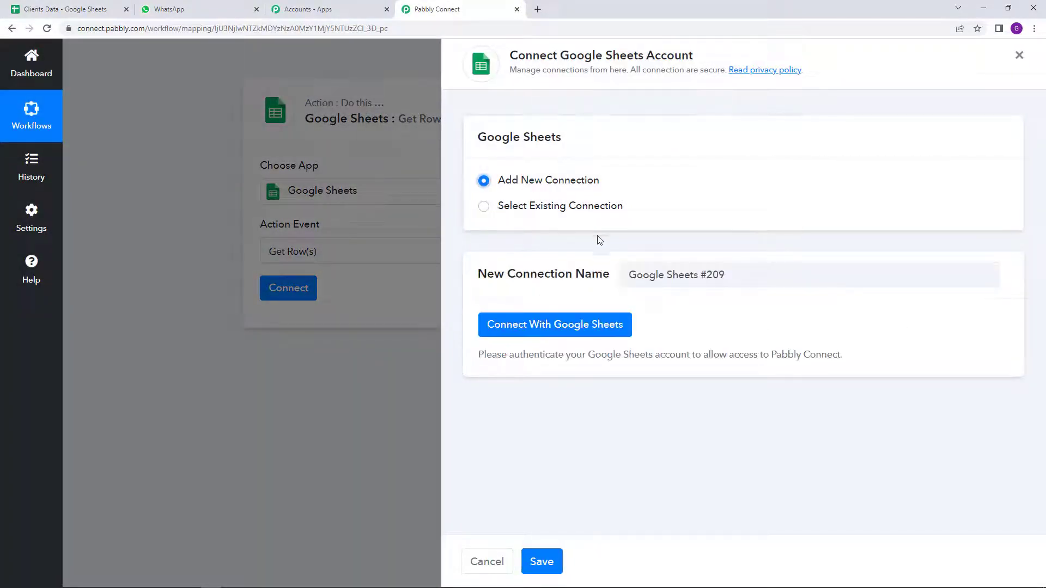
left_click(555, 325)
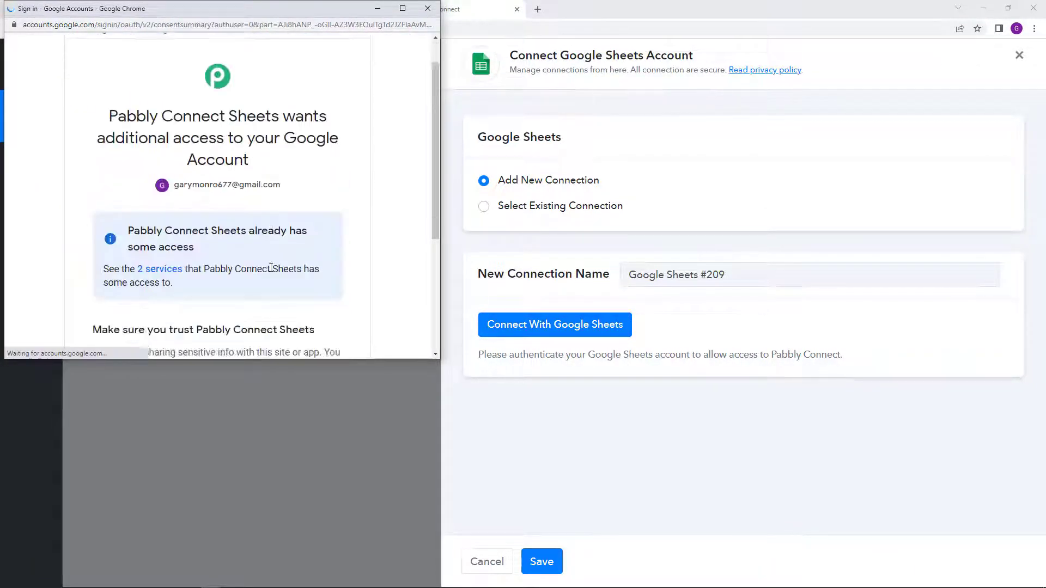
scroll(273, 271, "down", 4)
left_click(277, 268)
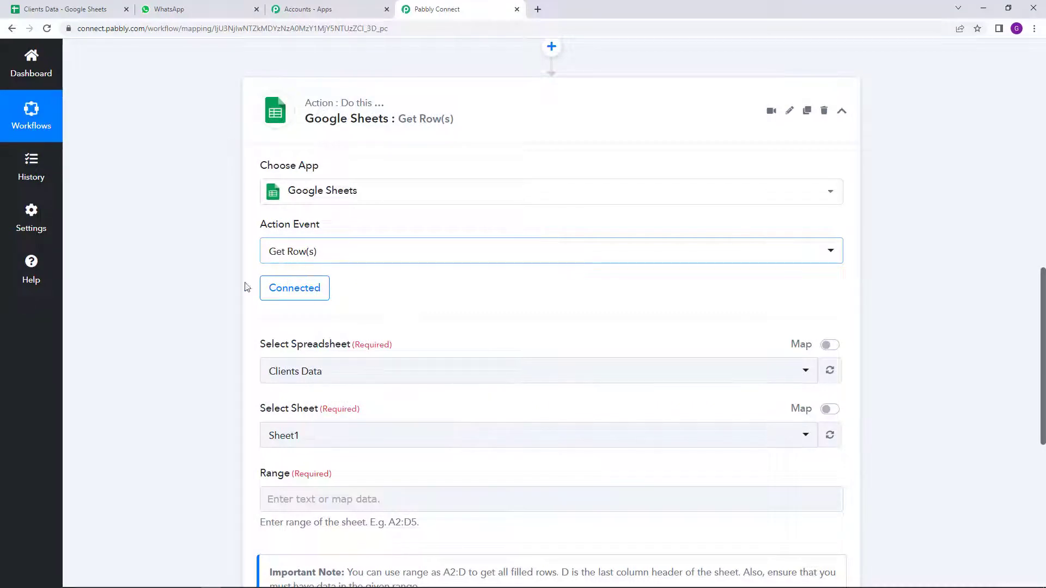
Choose Clients Data as the spreadsheet for the Get Row(s) action, matching the title of the client spreadsheet
scroll(233, 268, "down", 2)
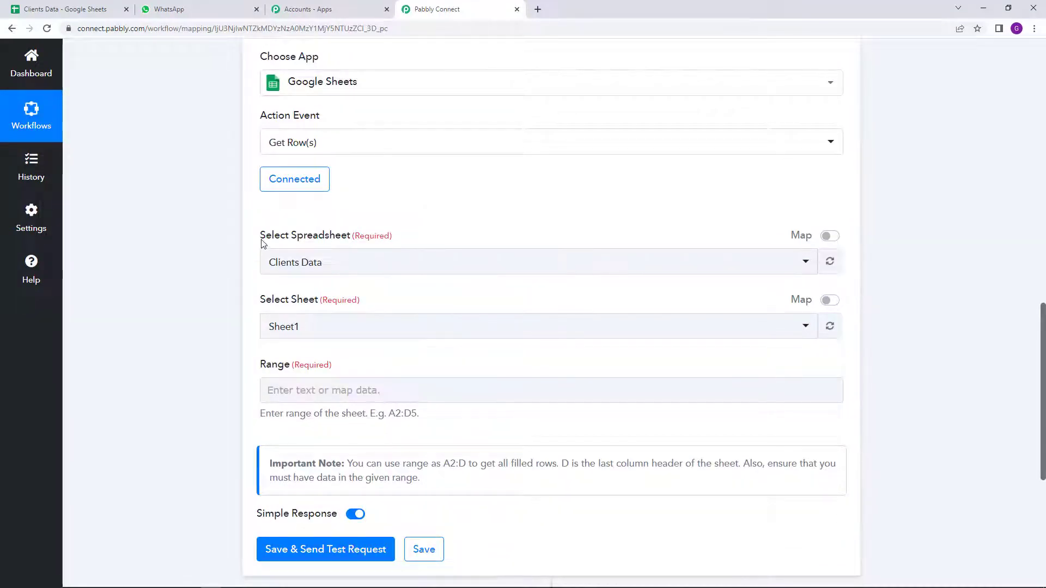
left_click_drag(261, 245, 351, 248)
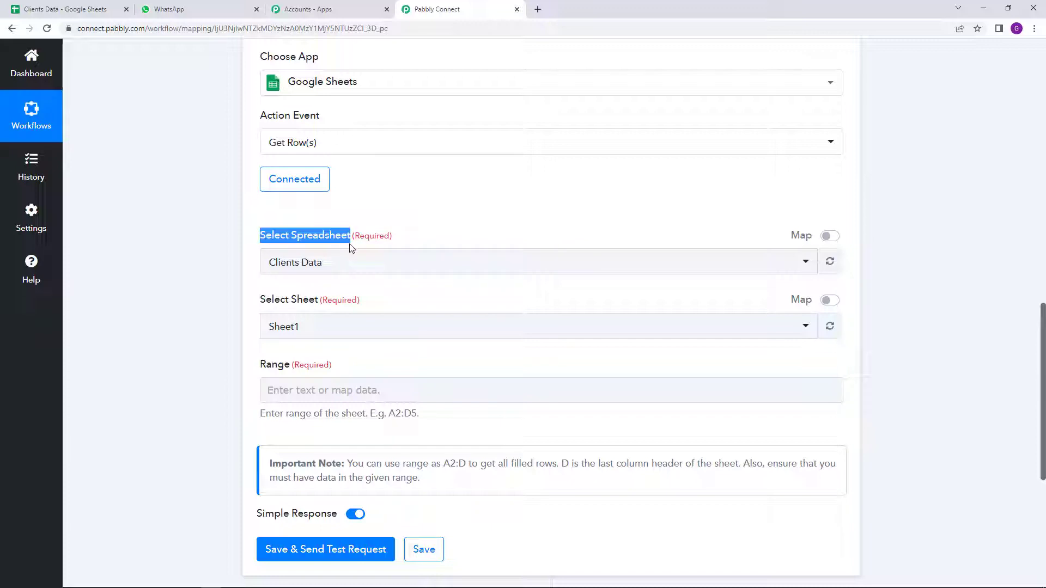
left_click(64, 9)
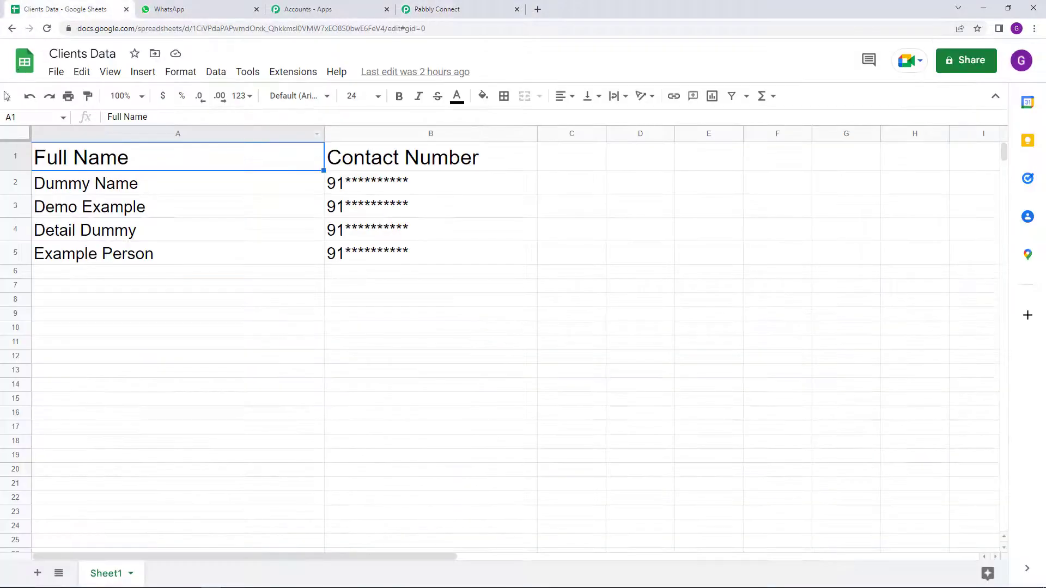
left_click_drag(49, 54, 122, 53)
left_click(413, 5)
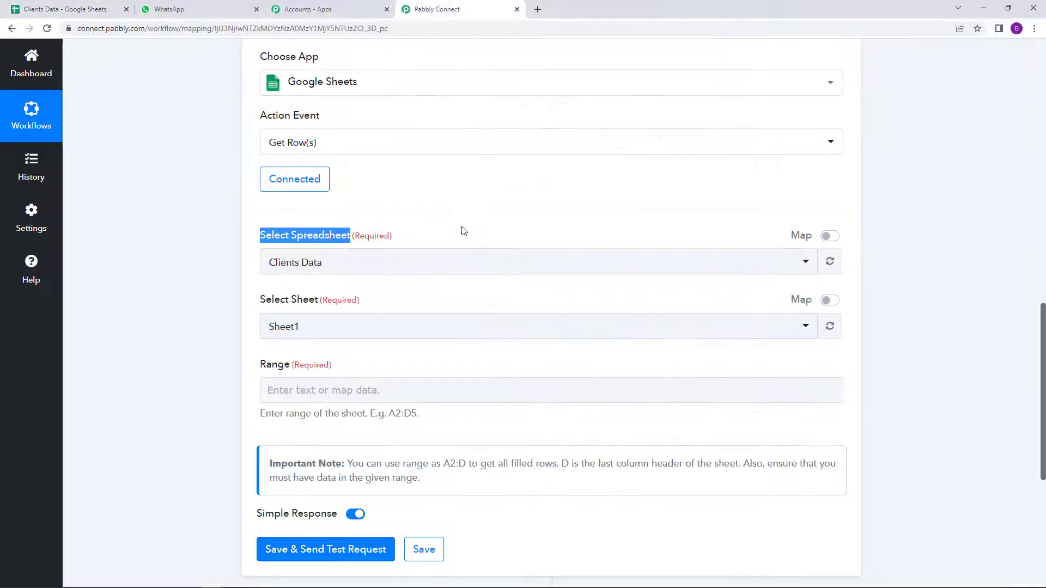
left_click(457, 233)
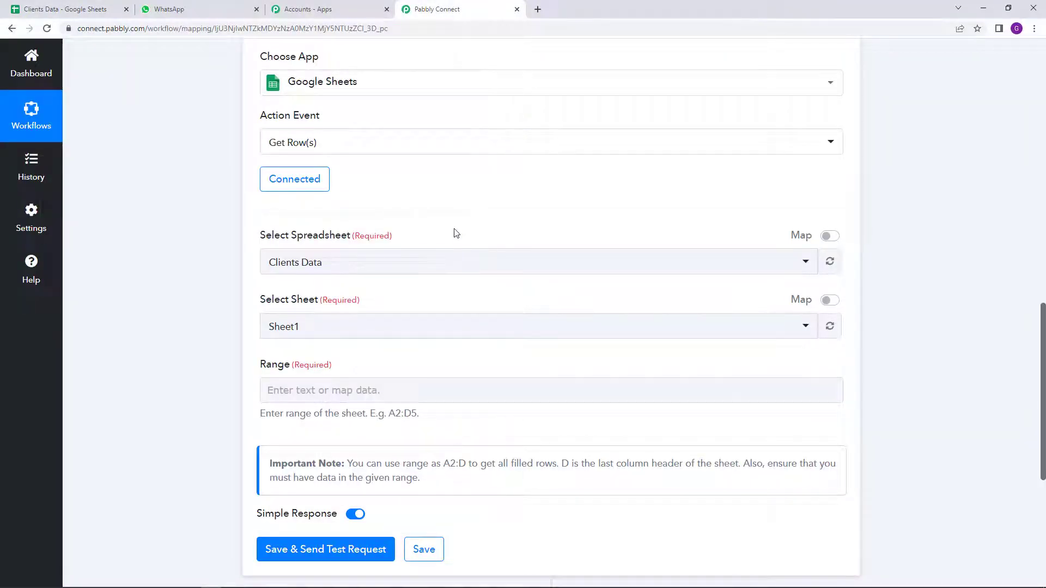
left_click(442, 262)
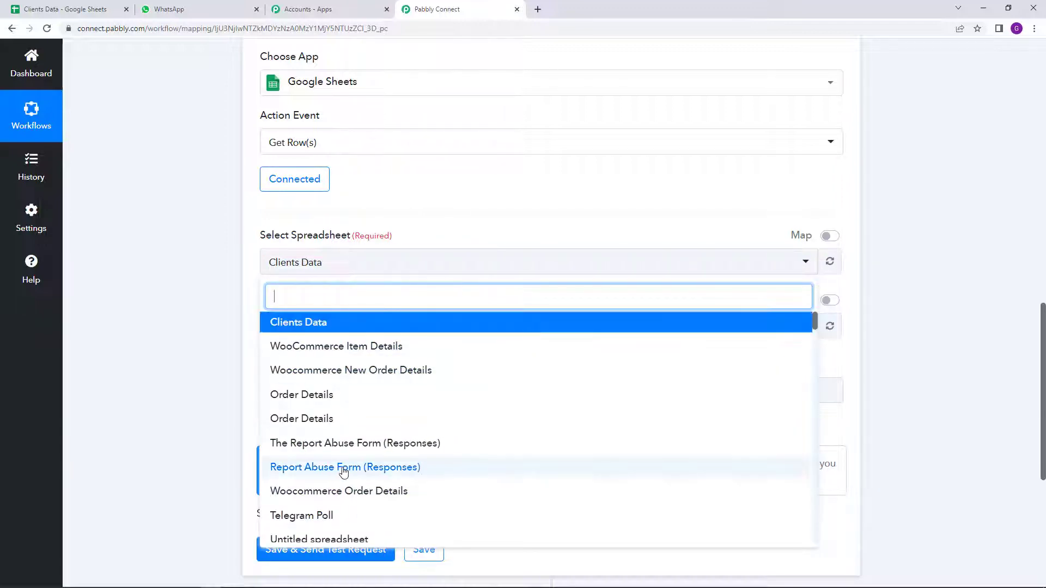
left_click(303, 322)
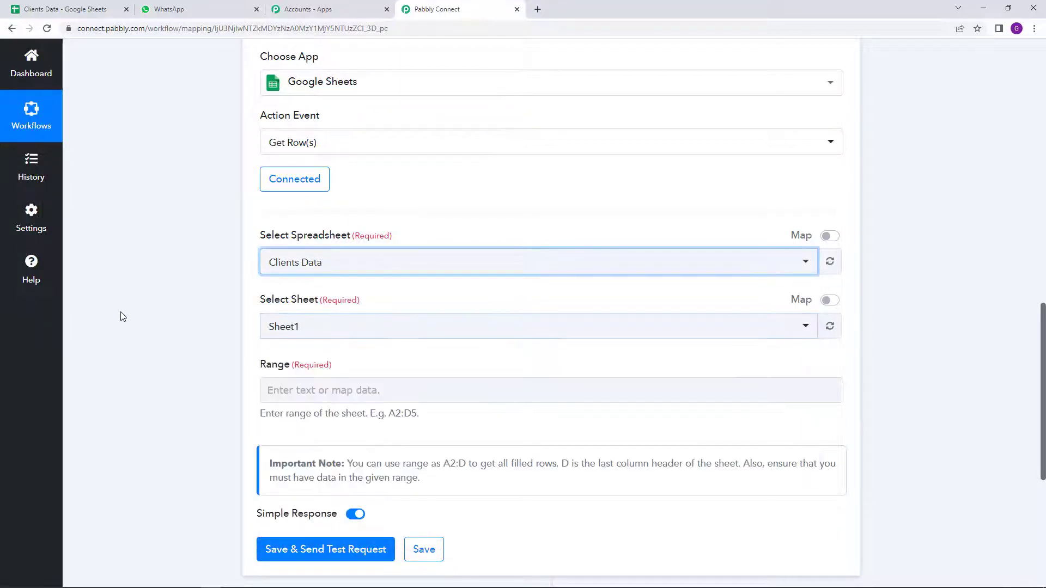
Choose Sheet1 as the sheet to read the client rows from
left_click(329, 338)
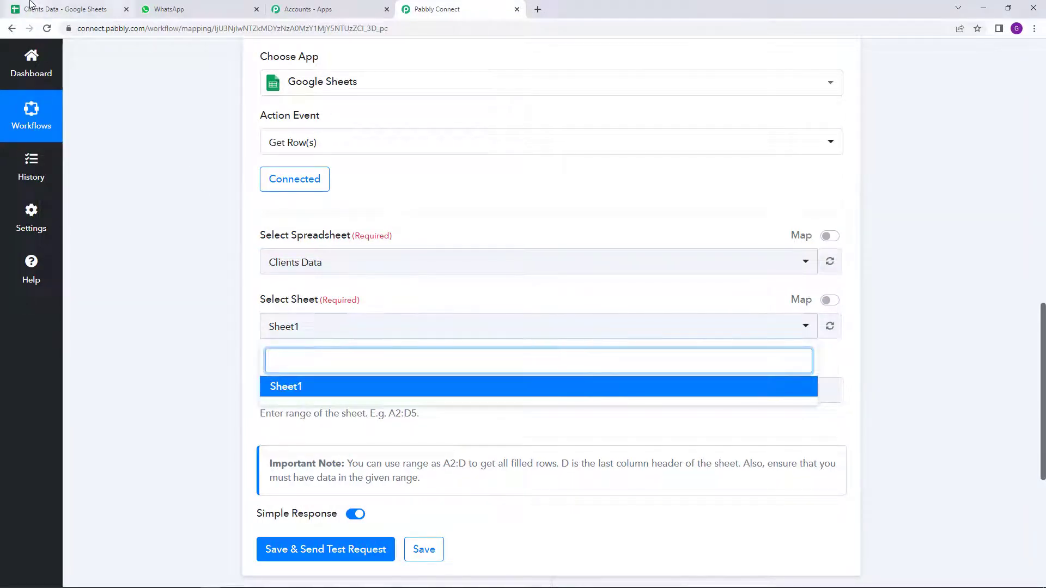
left_click(58, 9)
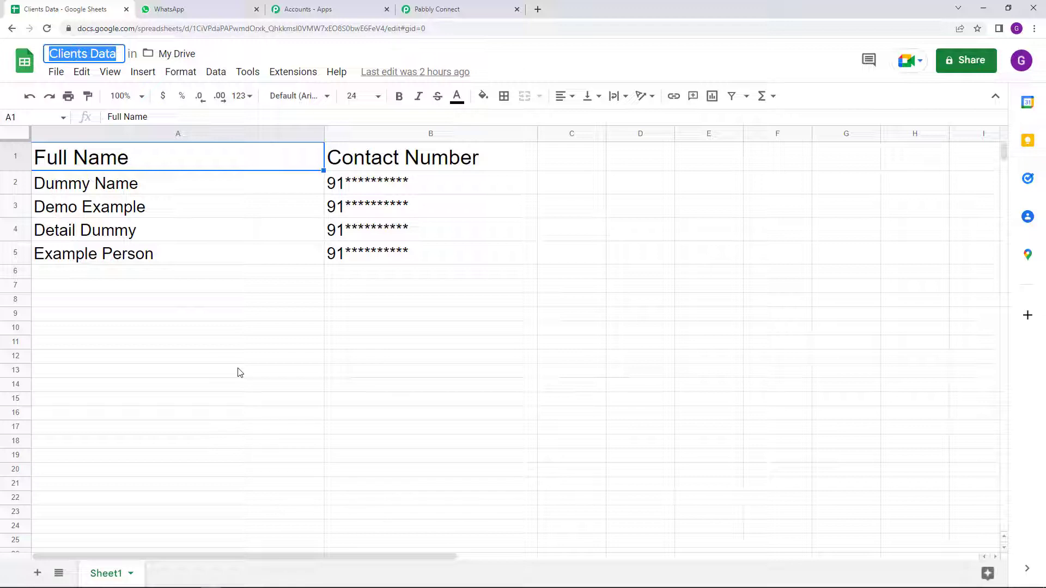
left_click(494, 7)
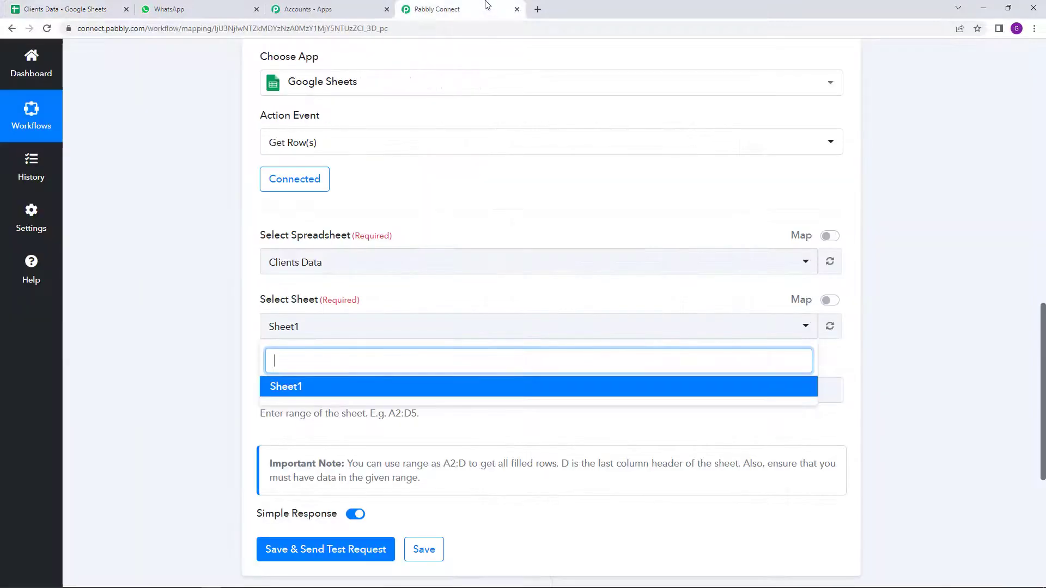
left_click(402, 331)
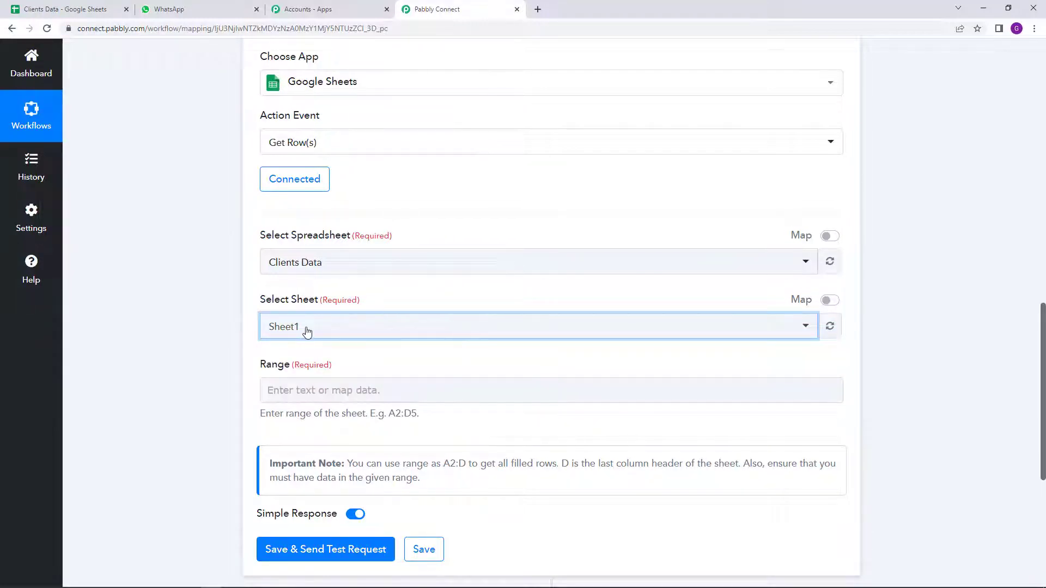
Select rows 2 to 5 holding the client records in the Clients Data spreadsheet for the required range
scroll(308, 333, "down", 1)
left_click(263, 313)
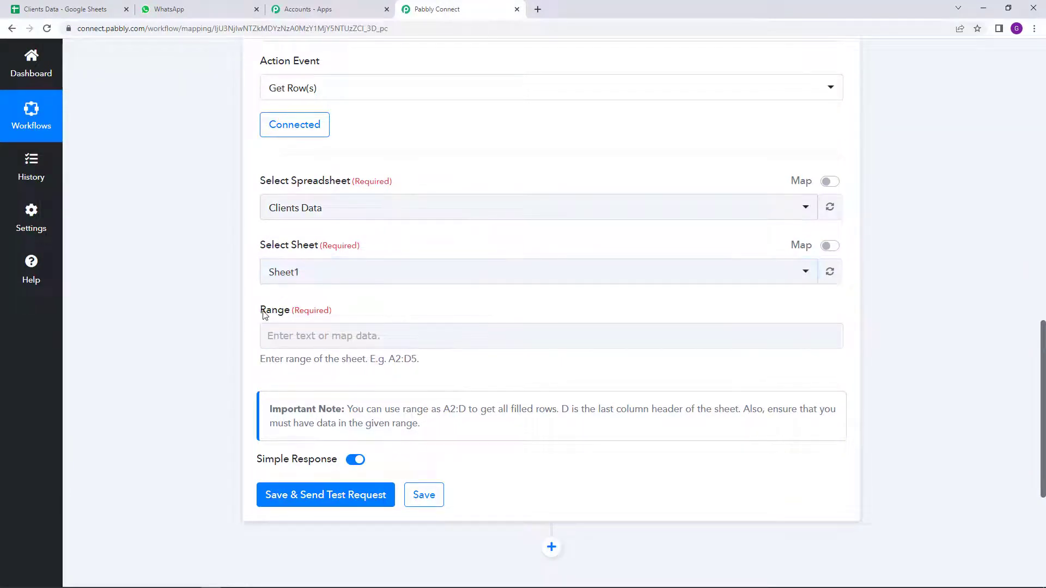
left_click_drag(264, 313, 292, 312)
left_click(321, 346)
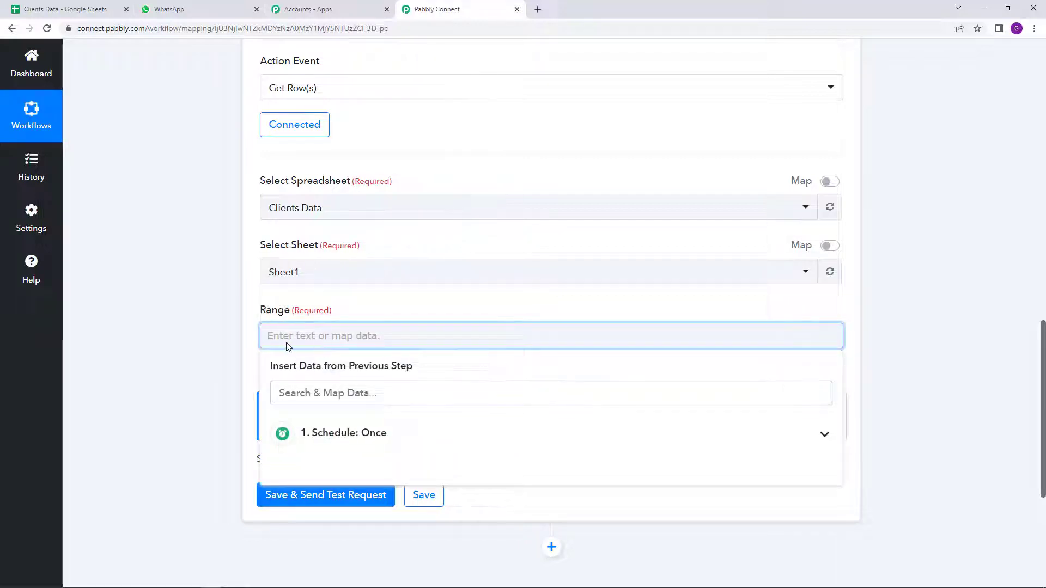
left_click(213, 334)
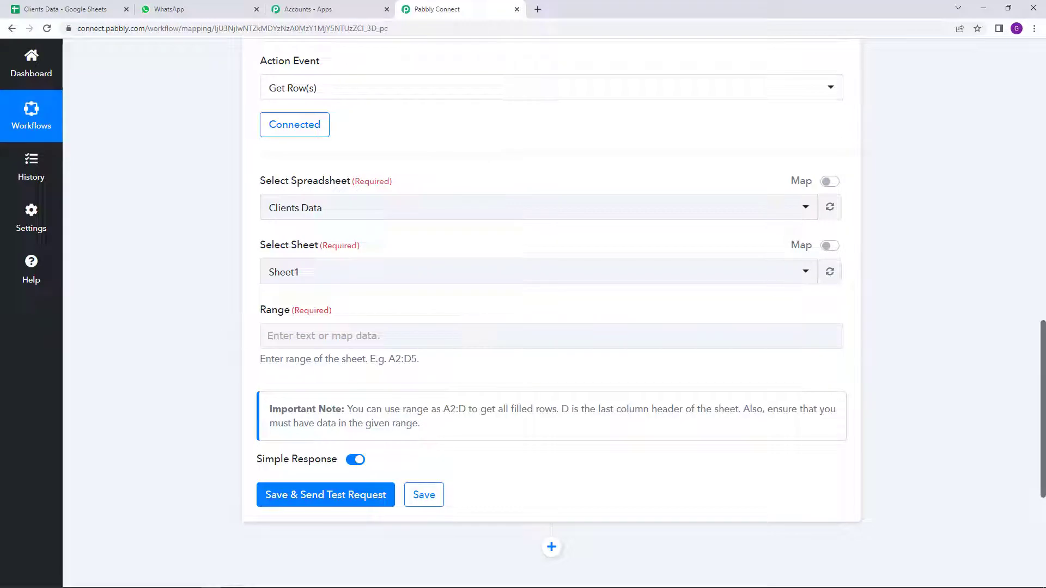
left_click(45, 7)
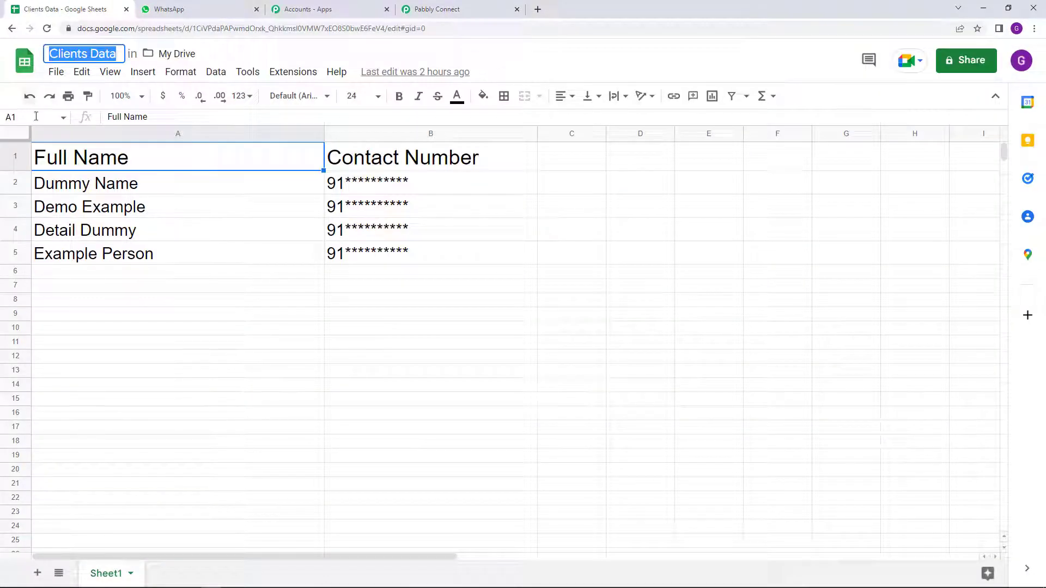
left_click(17, 185)
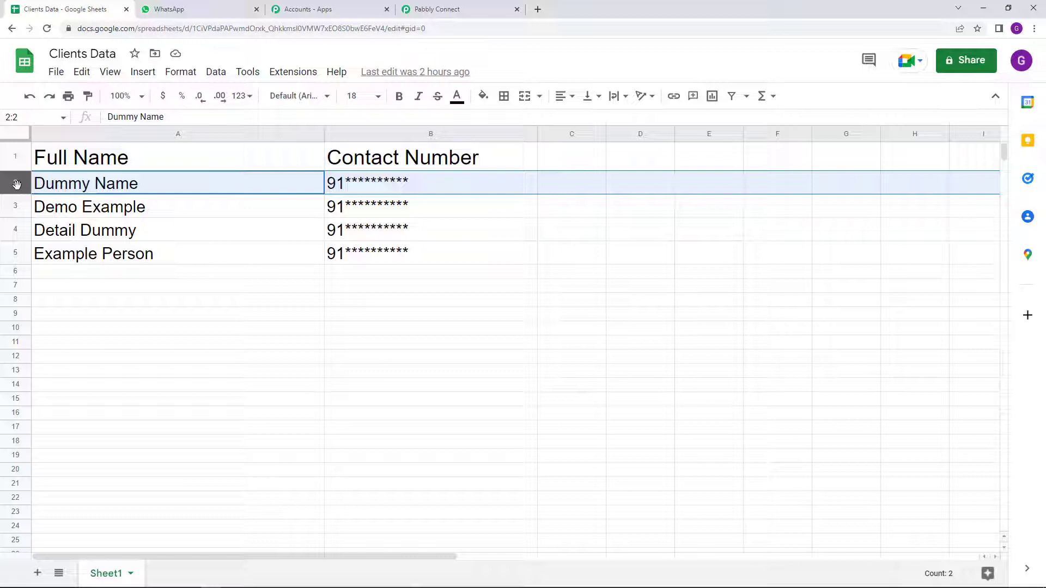
key("shift+Down")
key("shift+Down")
key("shift+Down")
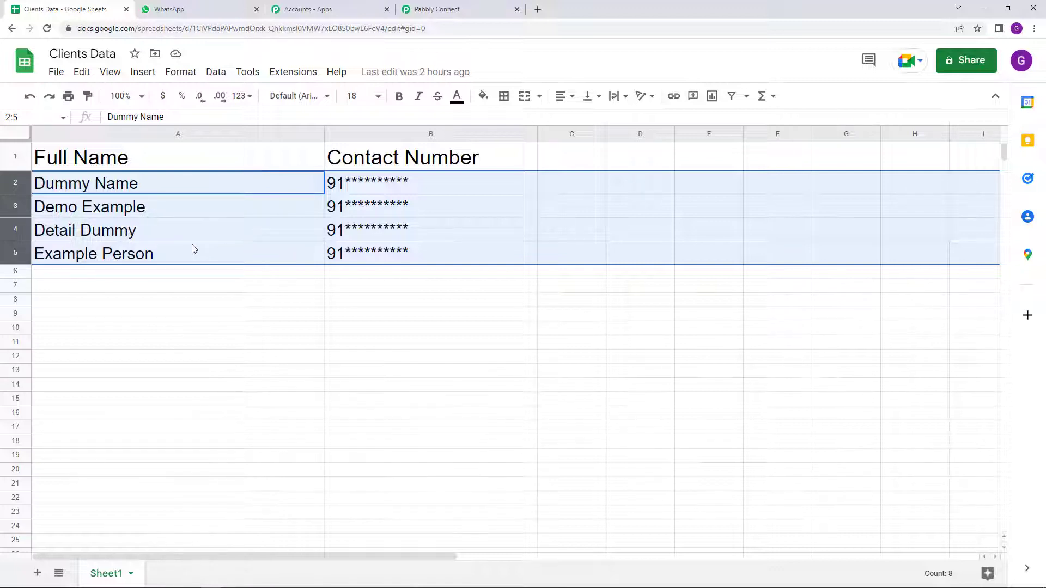
Copy the selected rows' reference 2:5 from the spreadsheet and paste it as the range of the Get Row(s) action
left_click(22, 117)
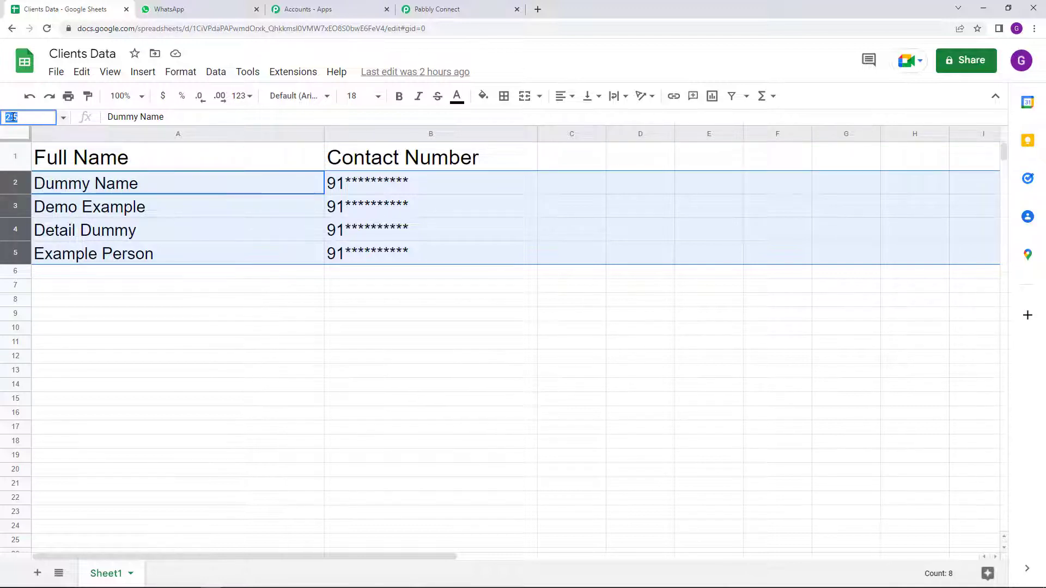
right_click(12, 116)
left_click(64, 158)
left_click(403, 7)
right_click(307, 339)
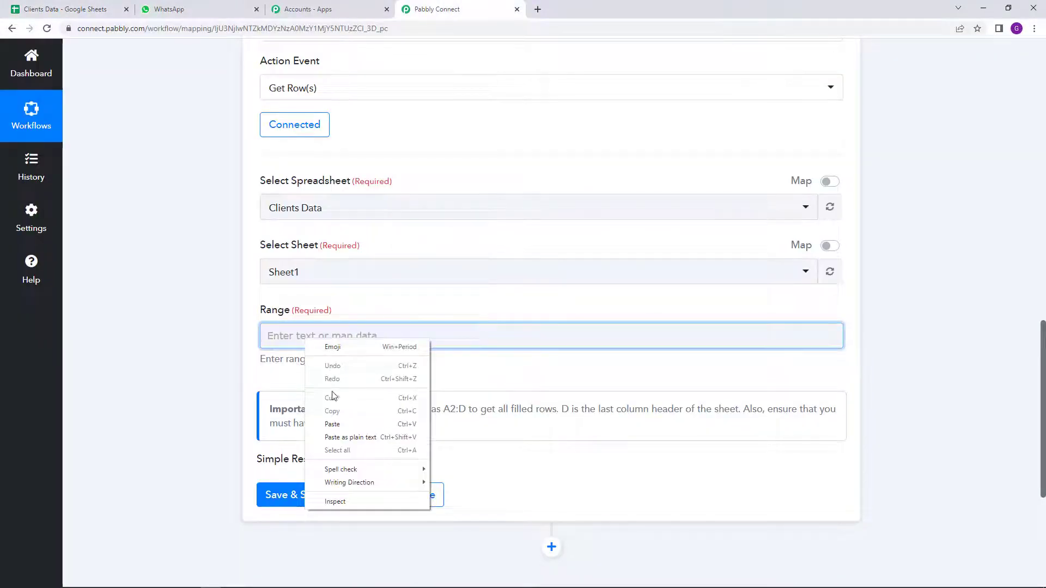
left_click(333, 424)
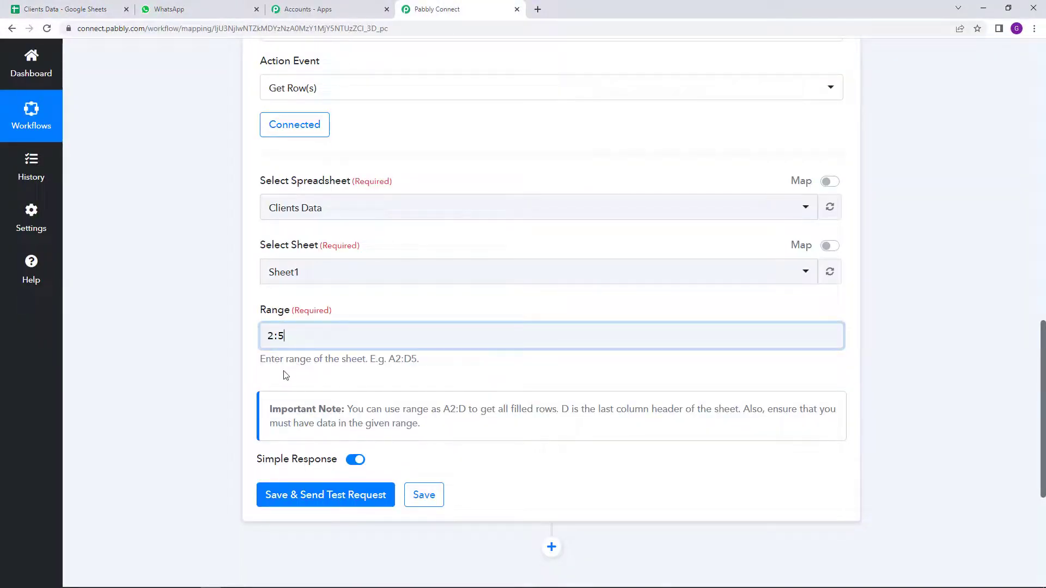
Compare the range format example A2:D5 with the name and contact number columns in the Clients Data spreadsheet
left_click(261, 363)
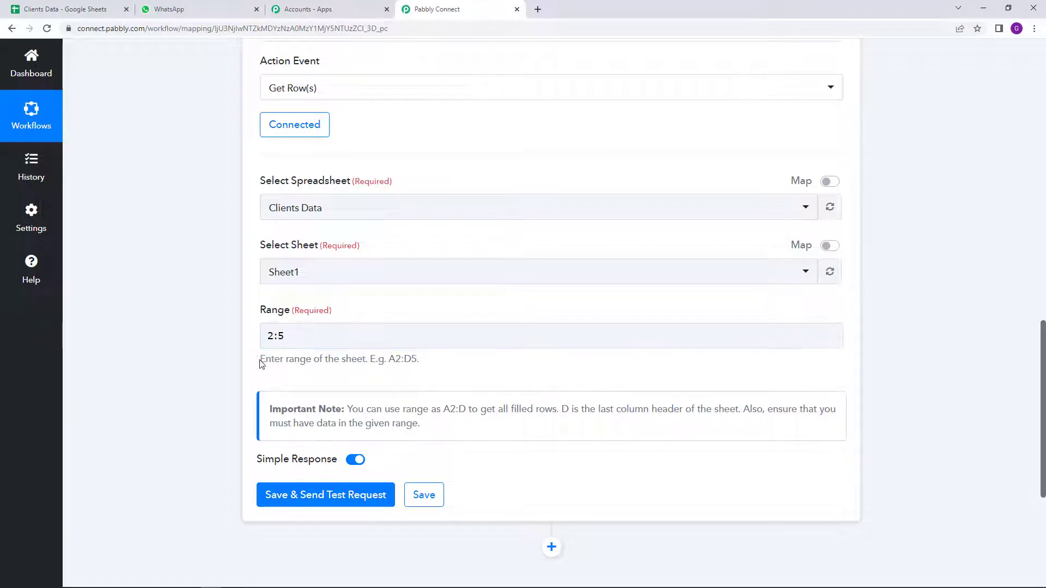
left_click_drag(260, 363, 361, 364)
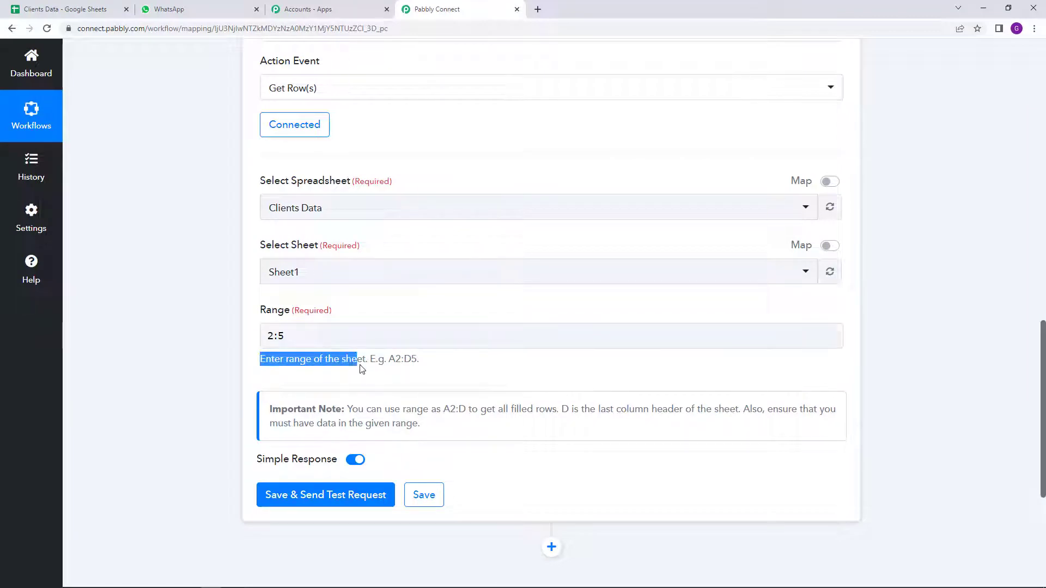
left_click(415, 361)
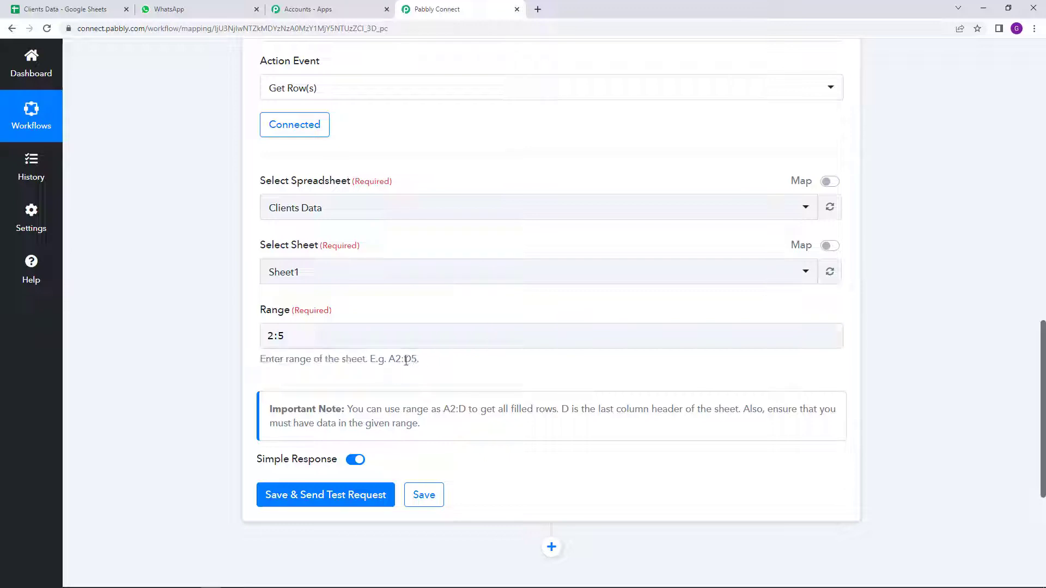
left_click_drag(387, 359, 427, 365)
left_click(426, 365)
left_click(269, 336)
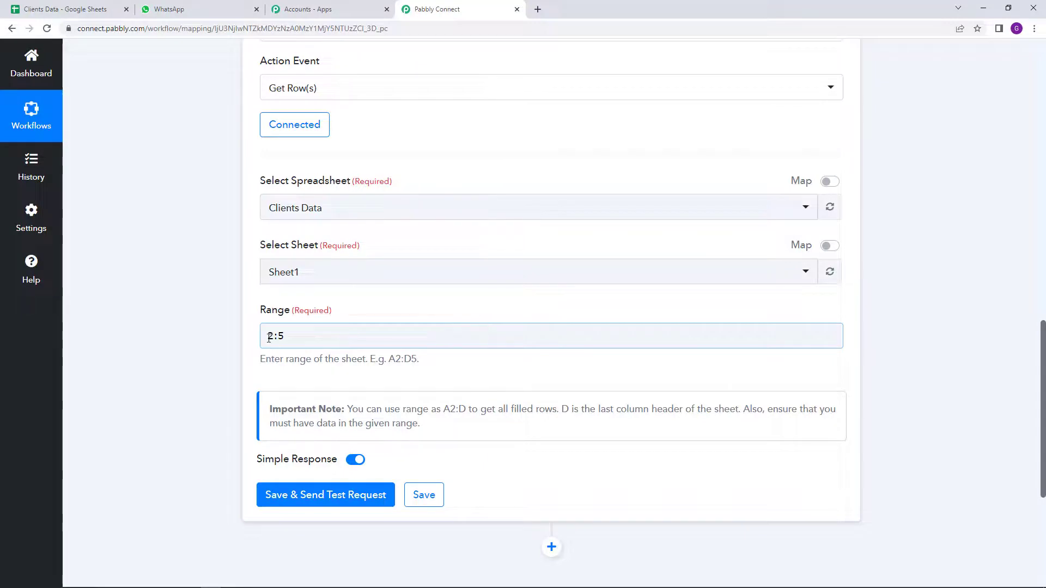
left_click(24, 6)
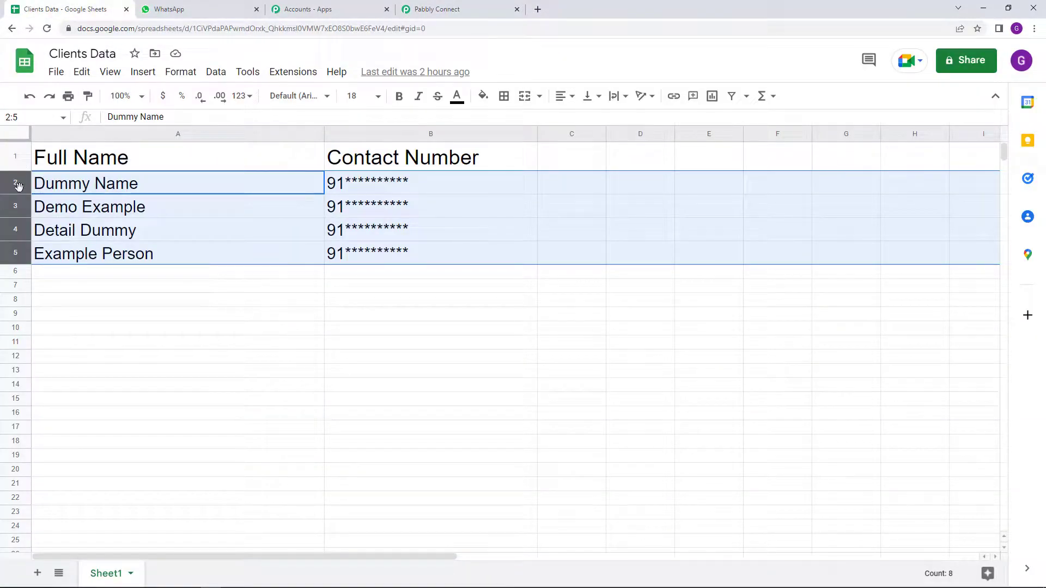
left_click(145, 134)
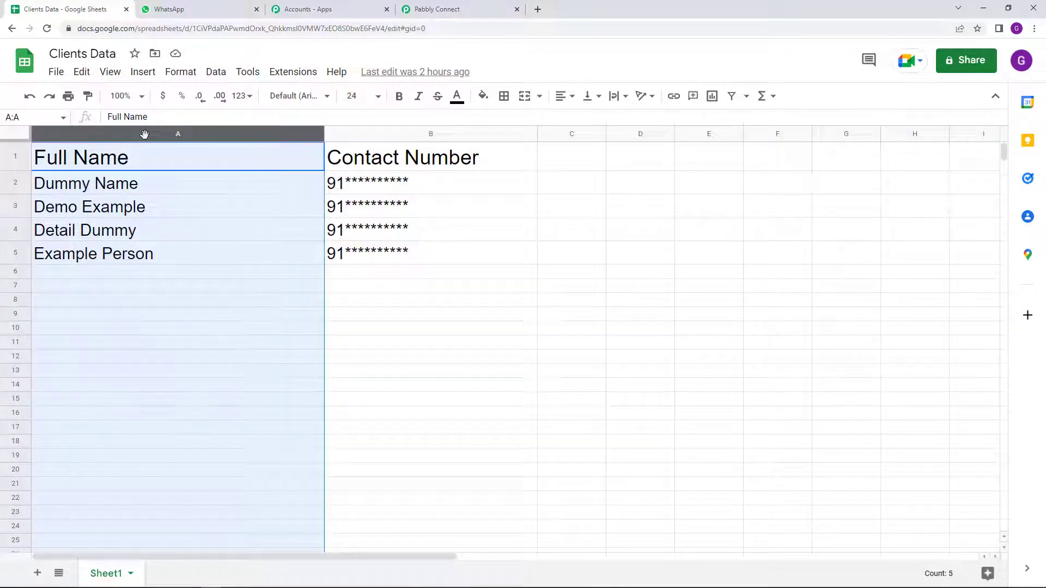
left_click(405, 133)
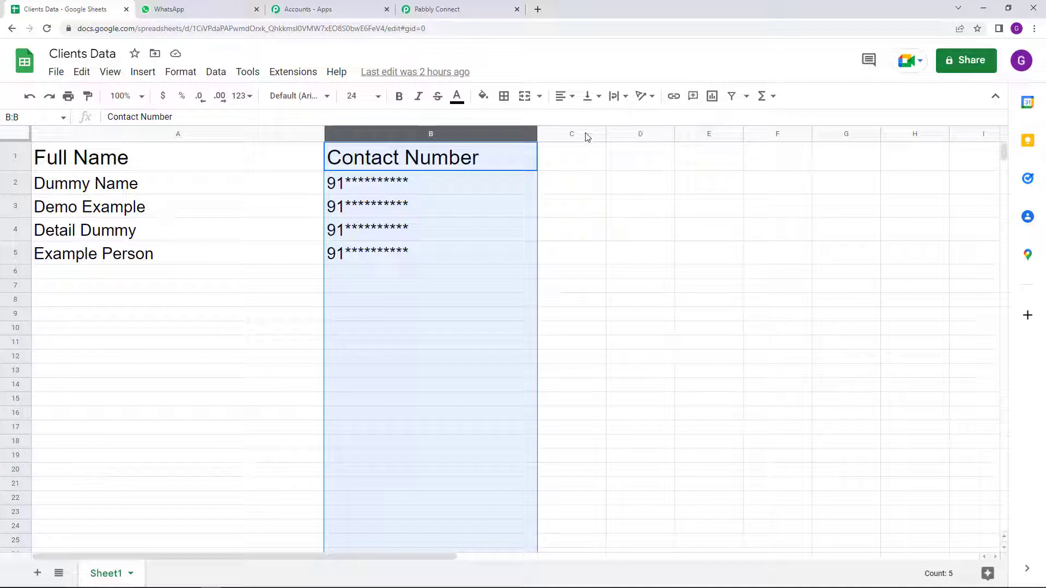
Return to the Pabbly Connect workflow and set the range of the Get Row(s) action to A2:B5
left_click(474, 9)
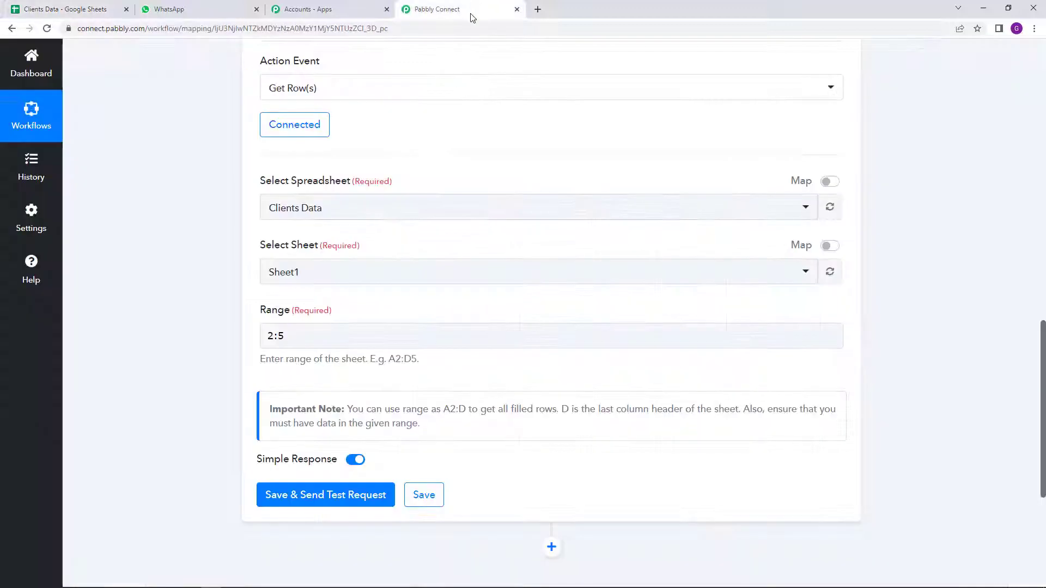
left_click(277, 333)
left_click(271, 335)
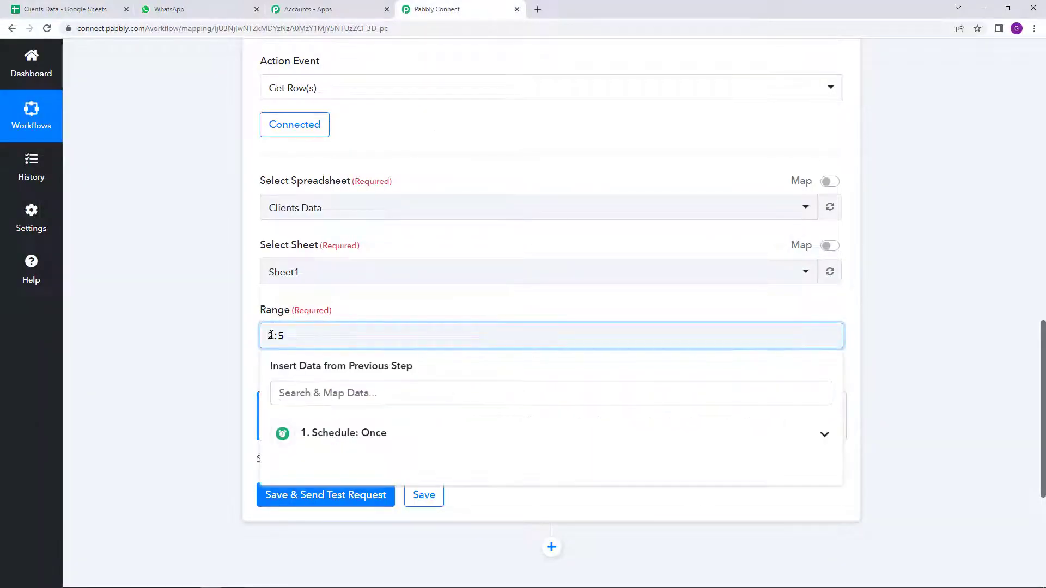
type("A")
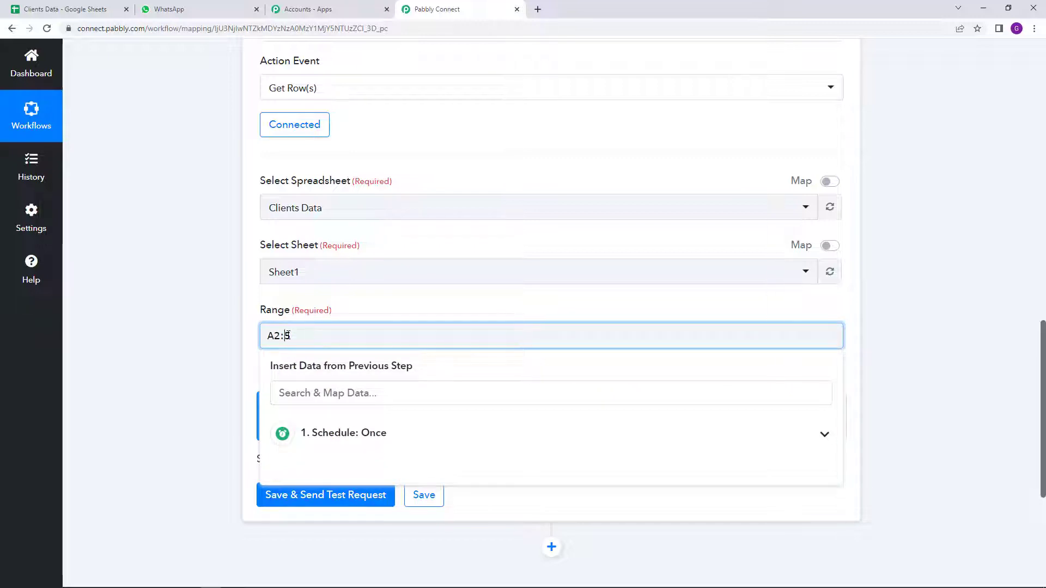
left_click(288, 336)
type("B")
left_click(376, 304)
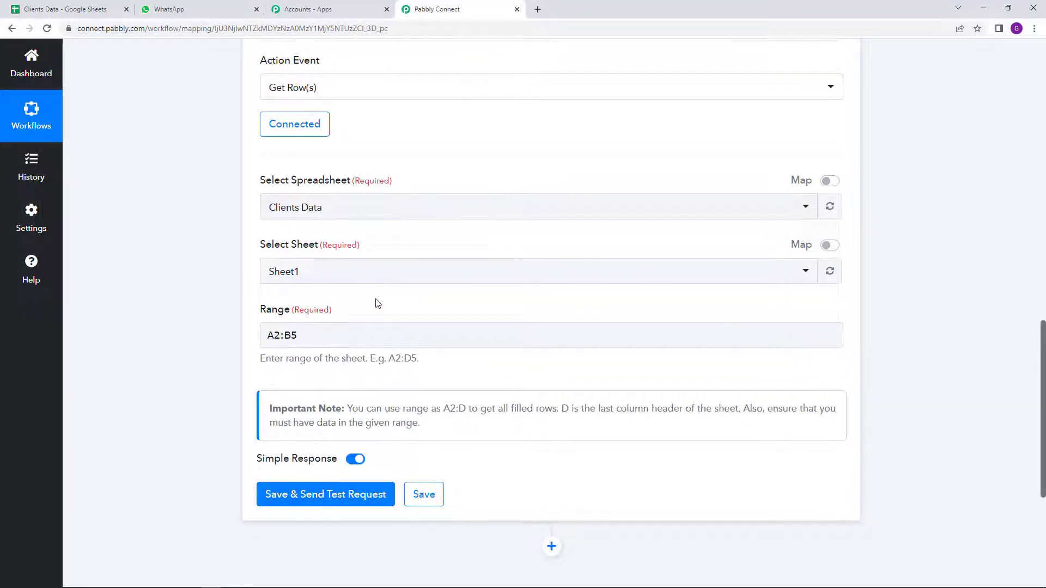
scroll(375, 302, "down", 2)
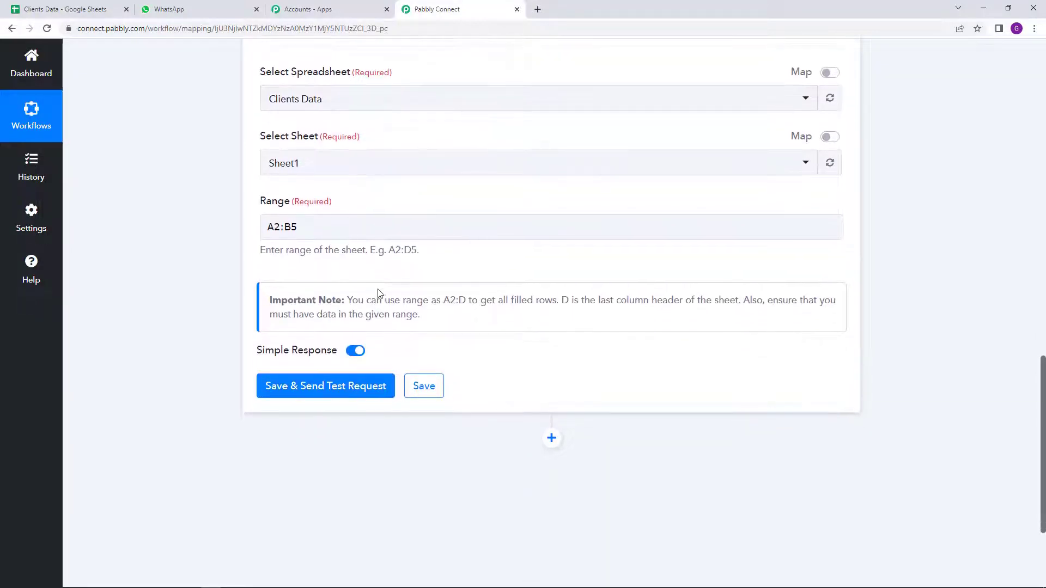
Check the last filled row in the Clients Data spreadsheet and set the Get Row(s) range to A2:B to cover all filled rows
left_click(306, 235)
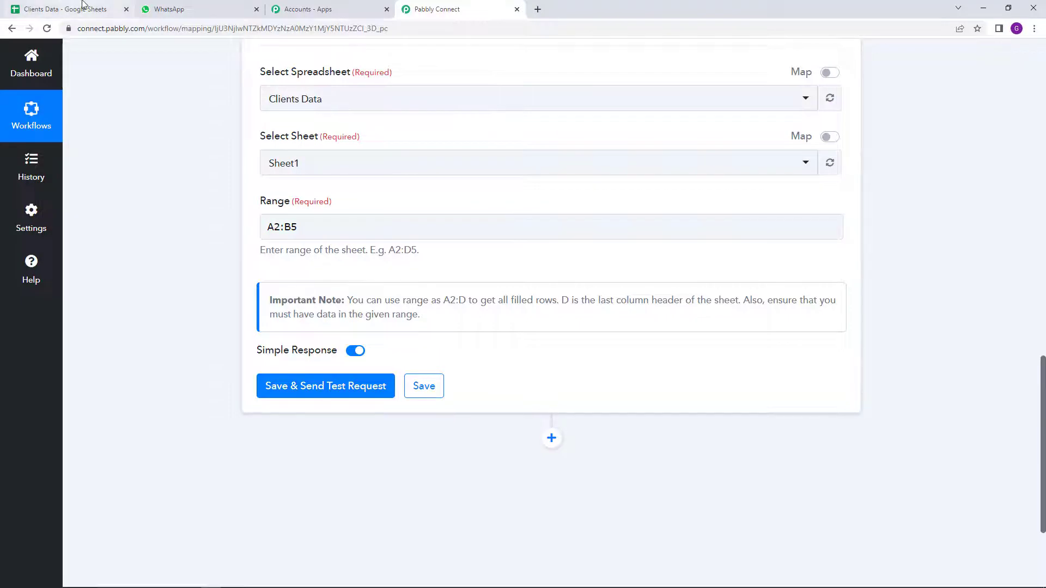
left_click(82, 8)
left_click(382, 260)
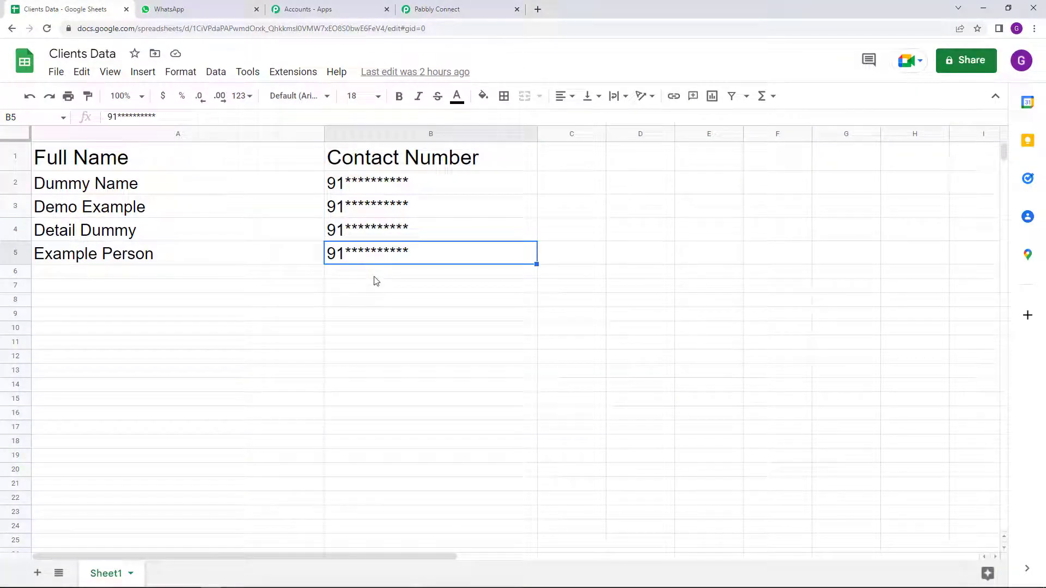
left_click(375, 275)
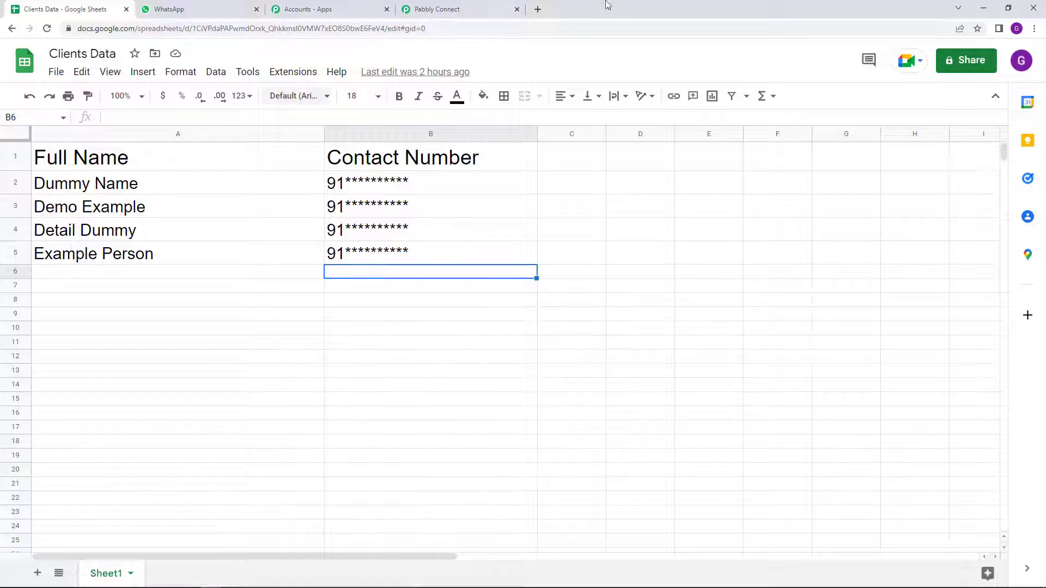
left_click(417, 9)
left_click_drag(298, 227, 215, 232)
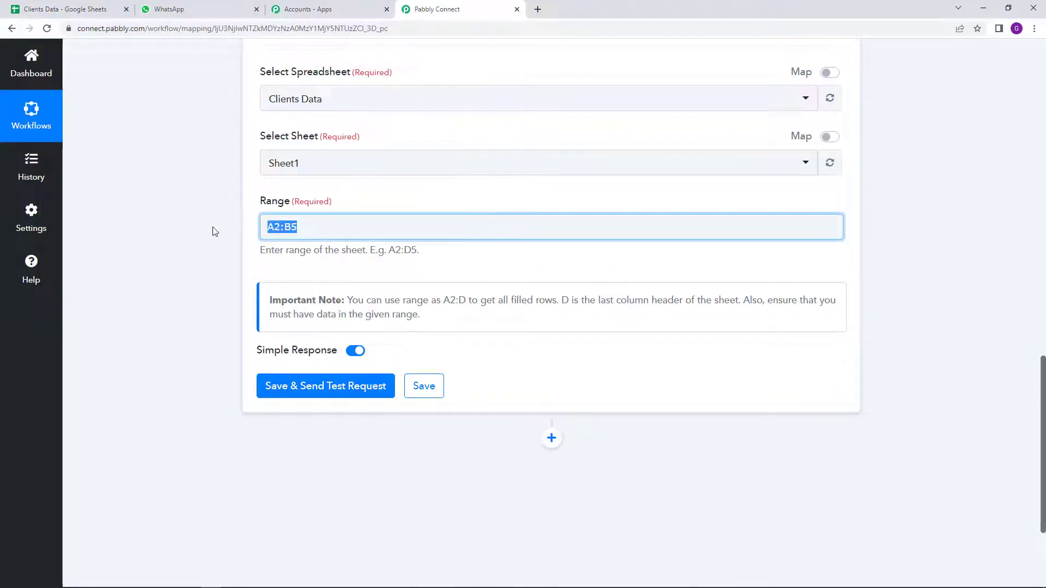
left_click(319, 228)
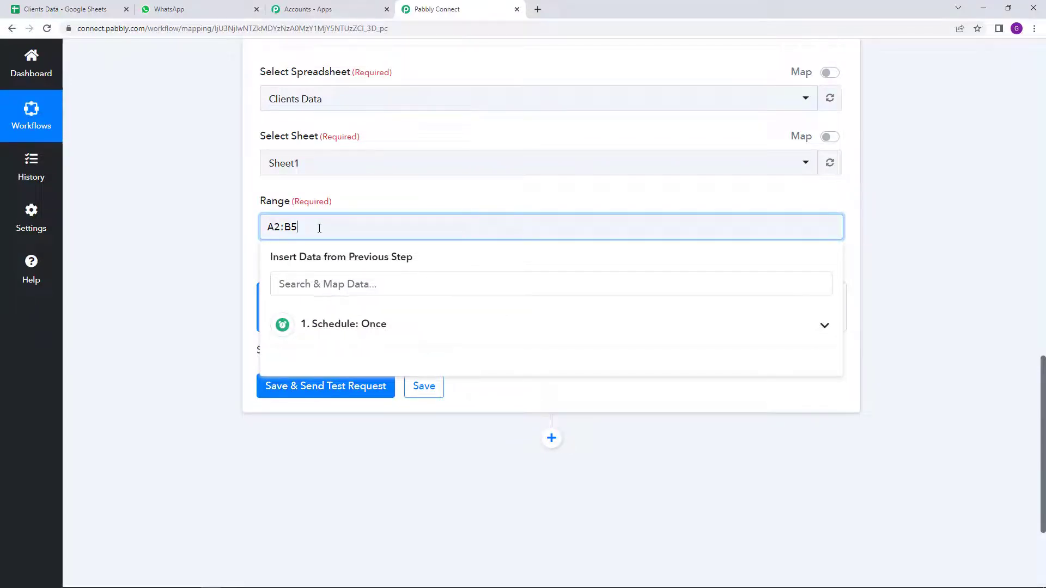
key("BackSpace")
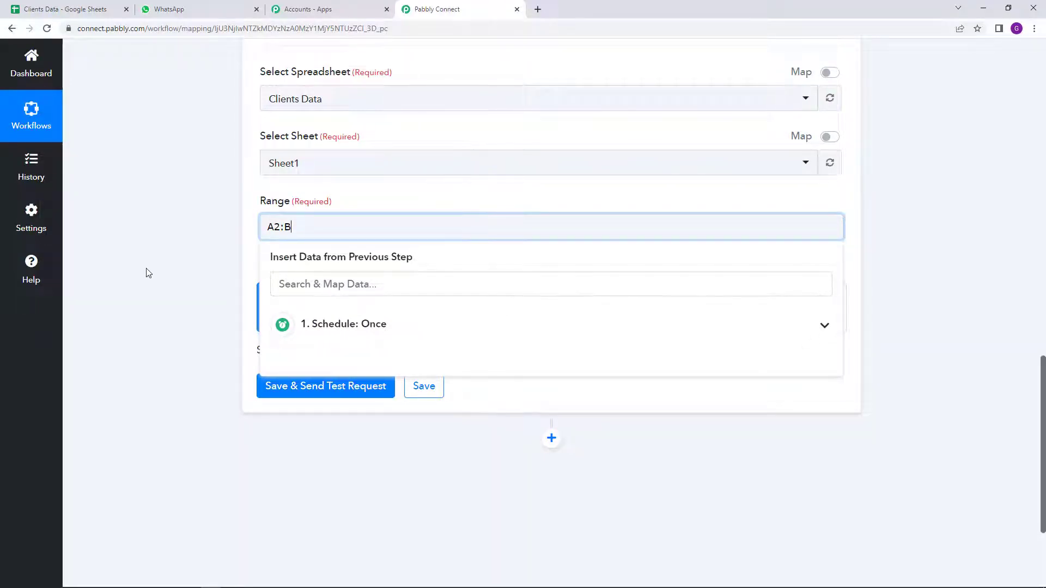
left_click(145, 271)
Look over the rows below the last client record in the Clients Data spreadsheet that the open-ended range also covers
left_click(48, 7)
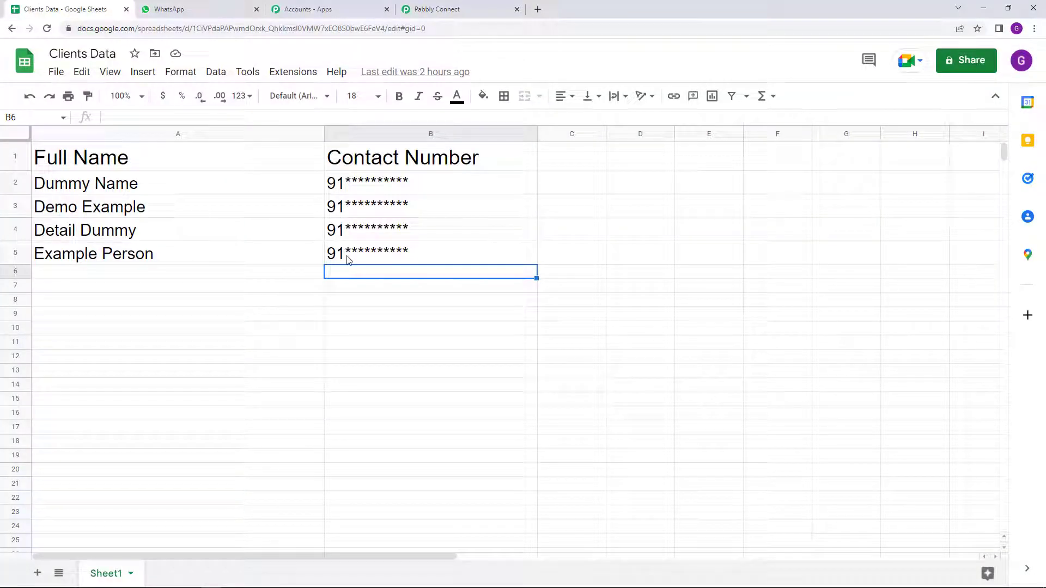
key("Down")
key("Down")
key("Down")
key("Down")
key("Down")
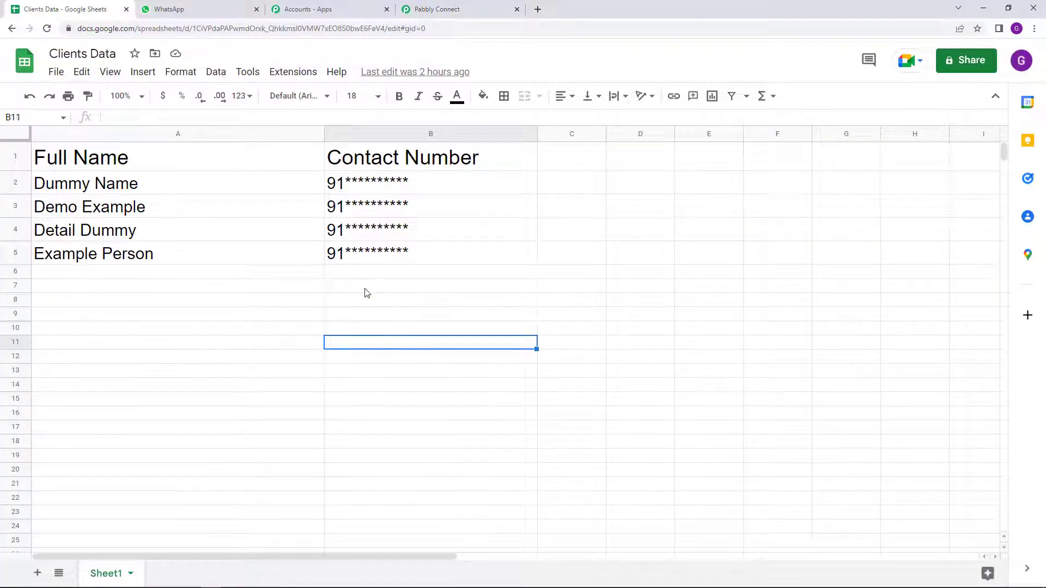
key("Down")
left_click(431, 9)
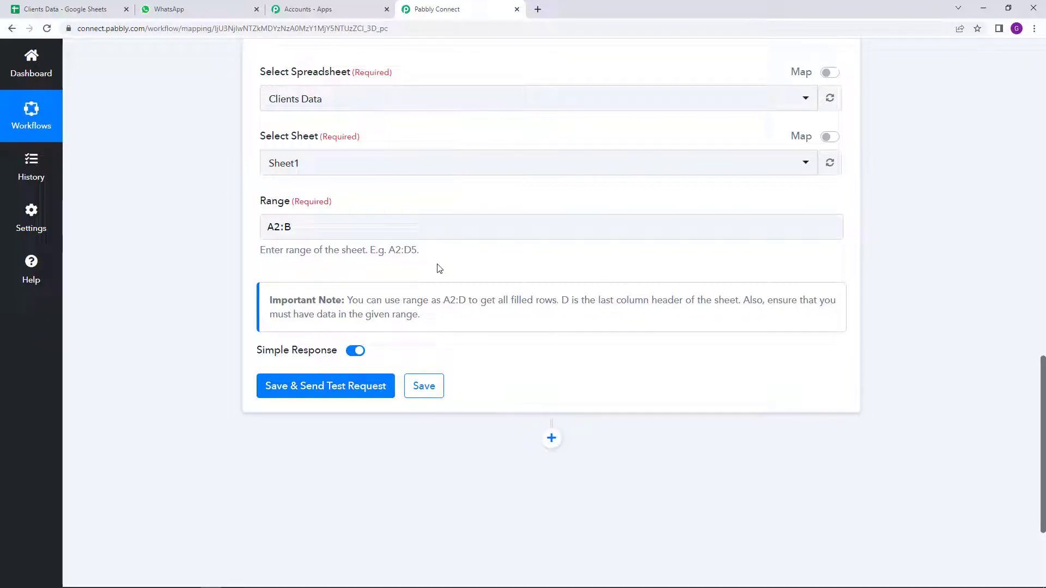
Turn off Simple Response for the Get Row(s) action, then save it and send a test request
scroll(440, 268, "up", 1)
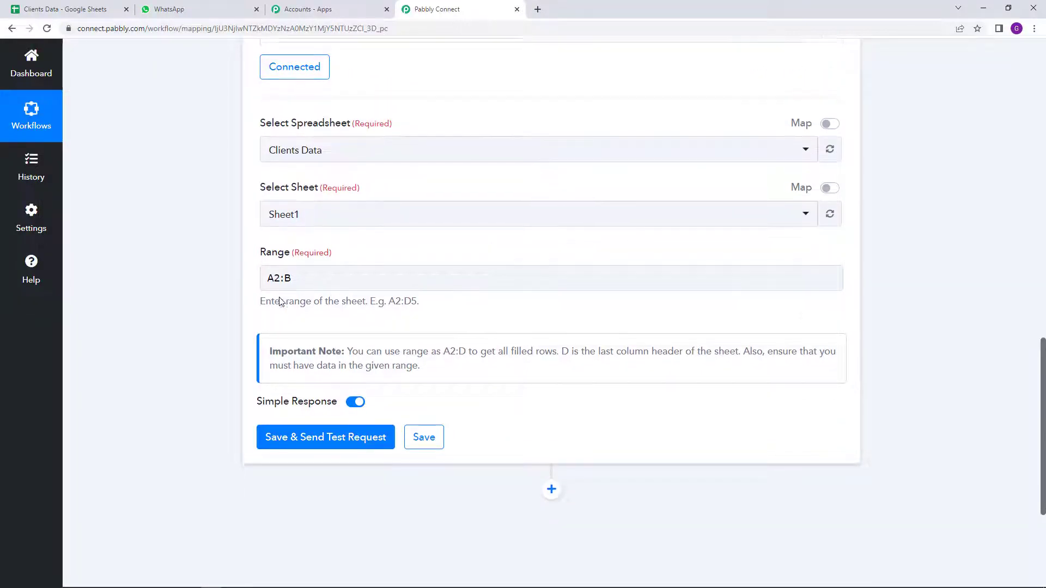
scroll(292, 303, "down", 2)
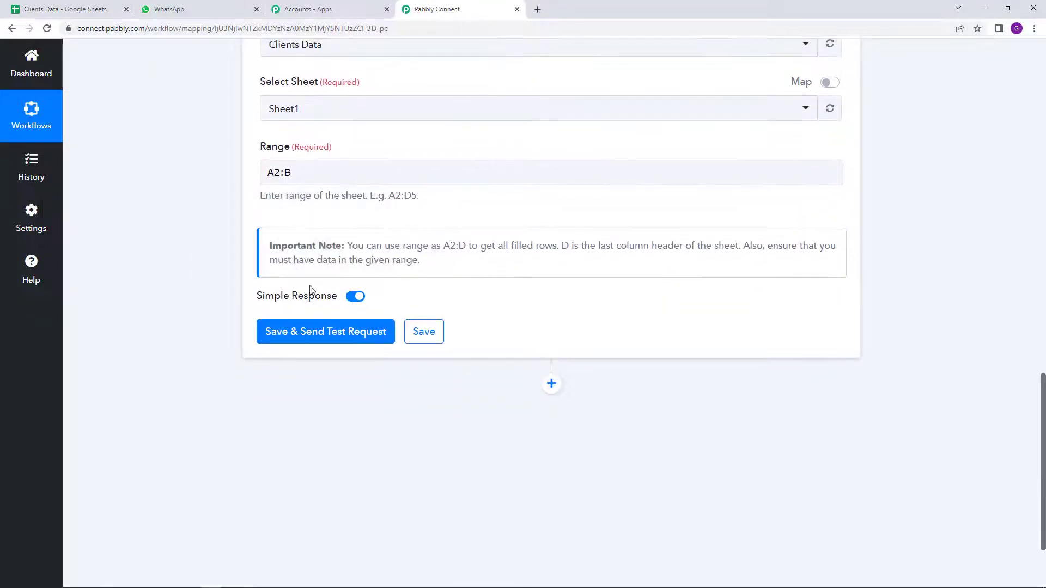
left_click(355, 298)
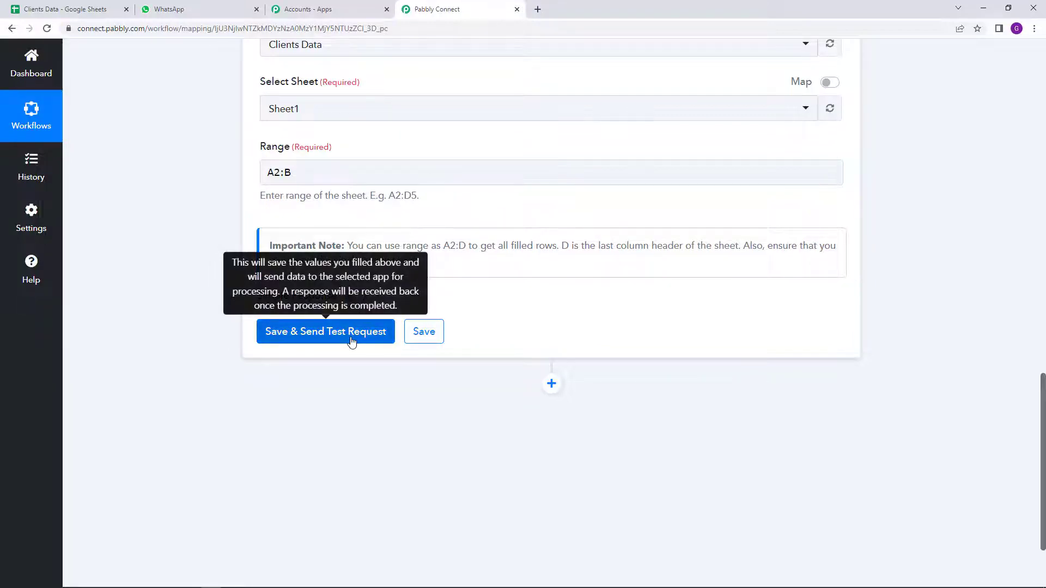
left_click(94, 6)
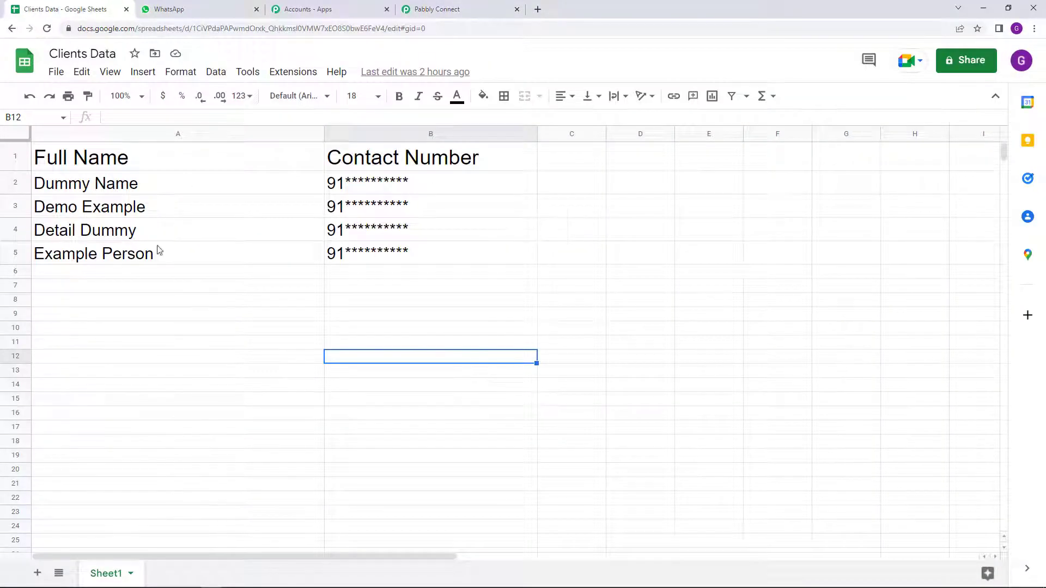
left_click(417, 6)
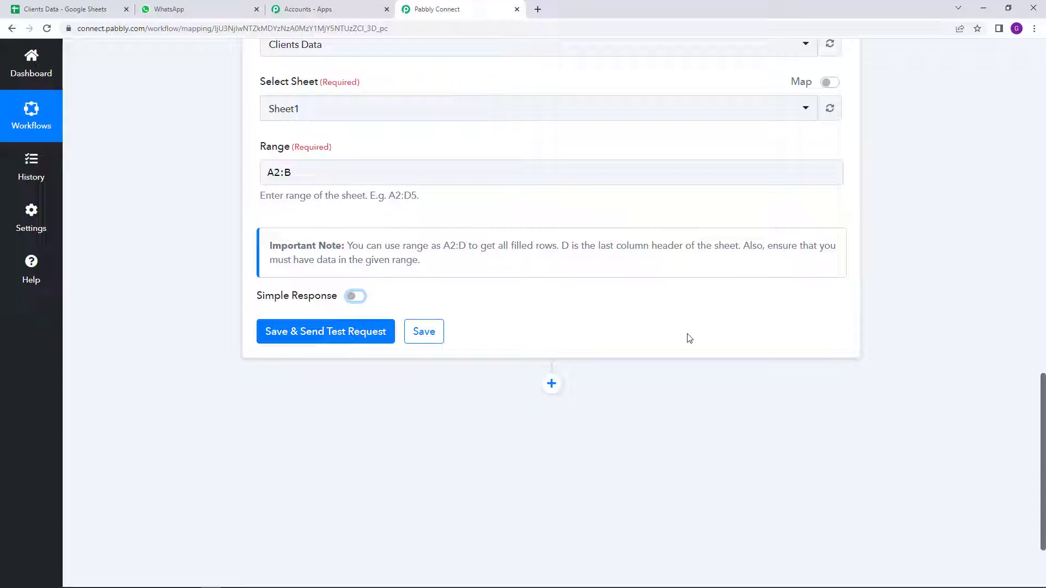
mouse_move(329, 298)
left_click(351, 333)
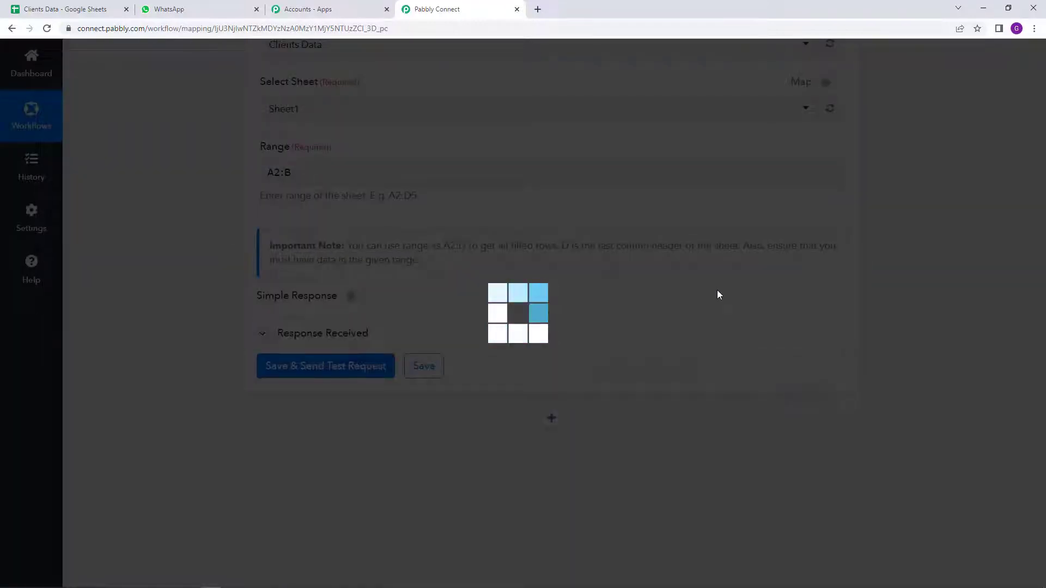
Enlarge the Response Result value of the Get Row(s) test and compare it with the client records in the Clients Data spreadsheet
scroll(717, 297, "down", 4)
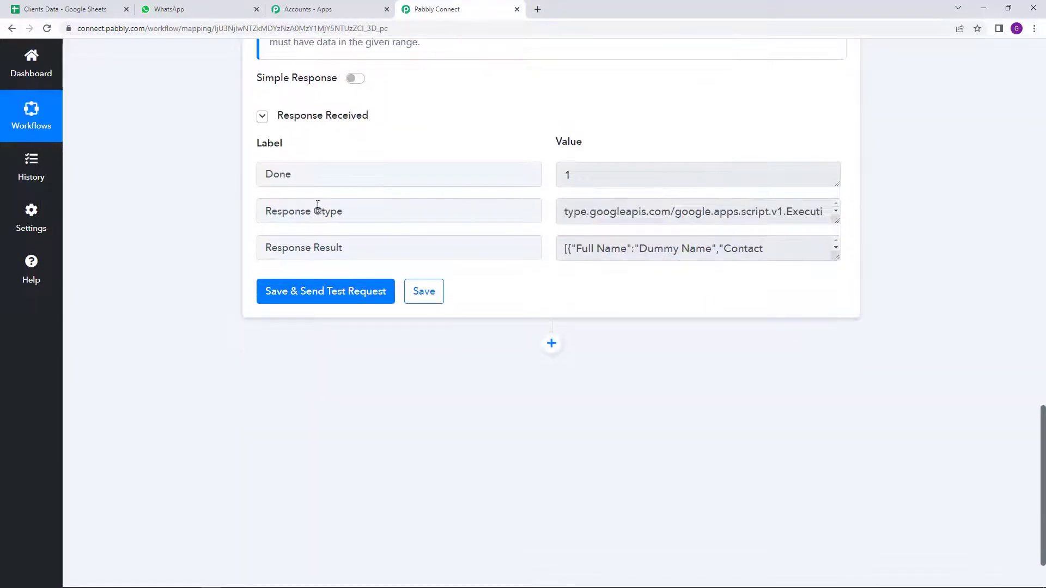
left_click_drag(271, 248, 352, 252)
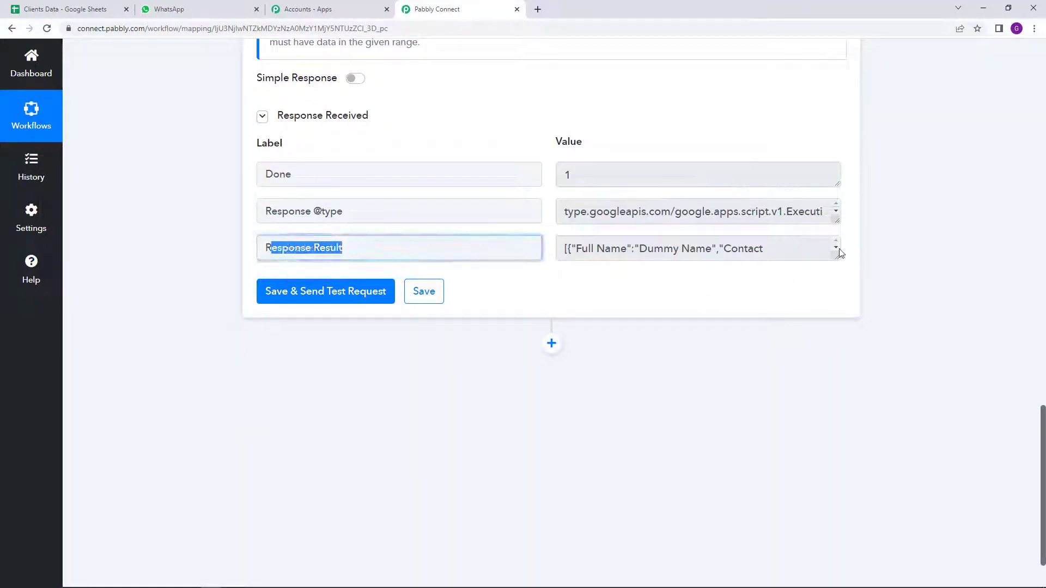
left_click_drag(839, 261, 837, 381)
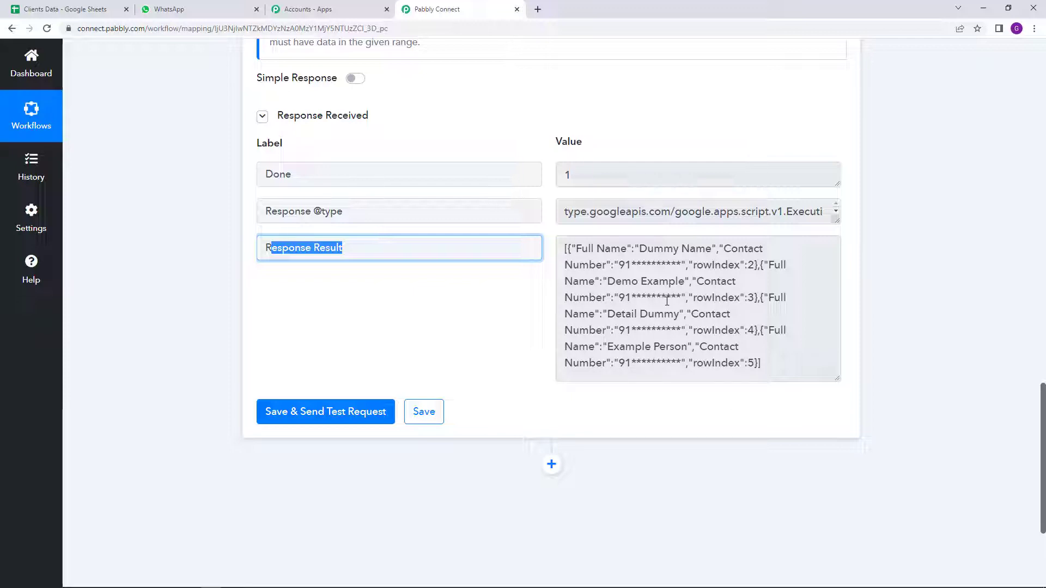
left_click(886, 282)
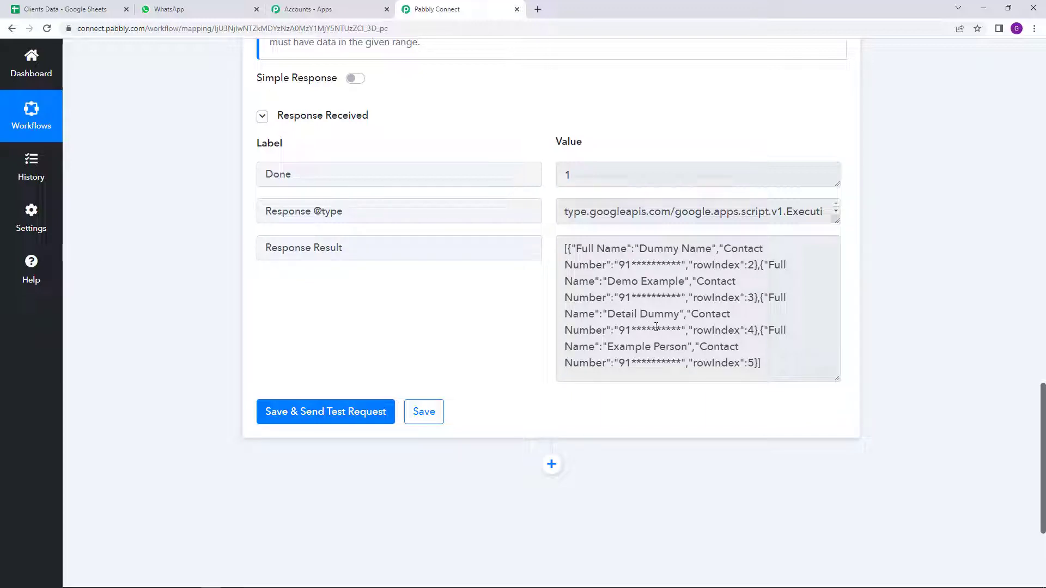
scroll(642, 335, "down", 2)
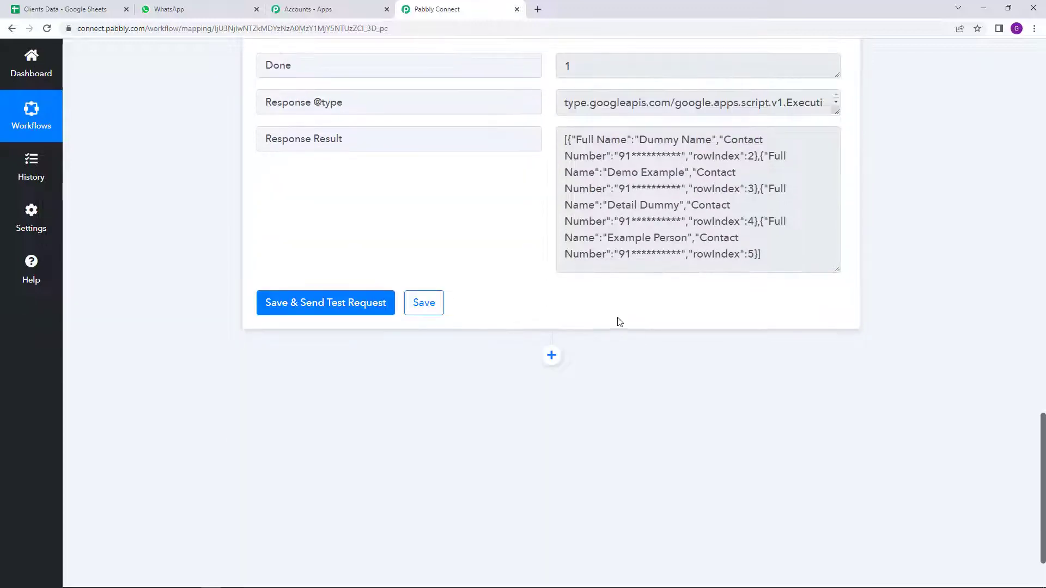
scroll(619, 322, "up", 3)
left_click(77, 8)
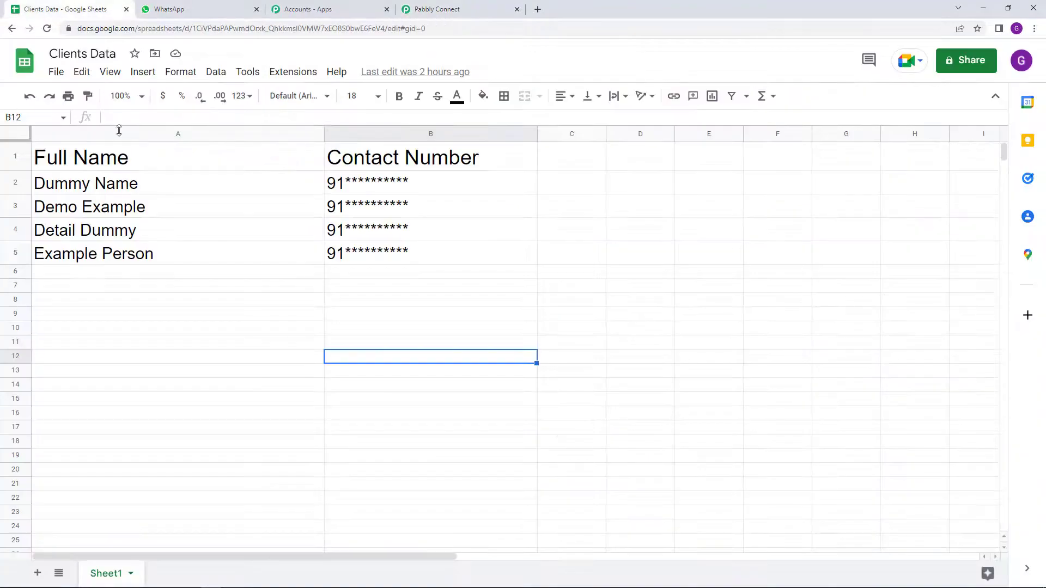
left_click(116, 189)
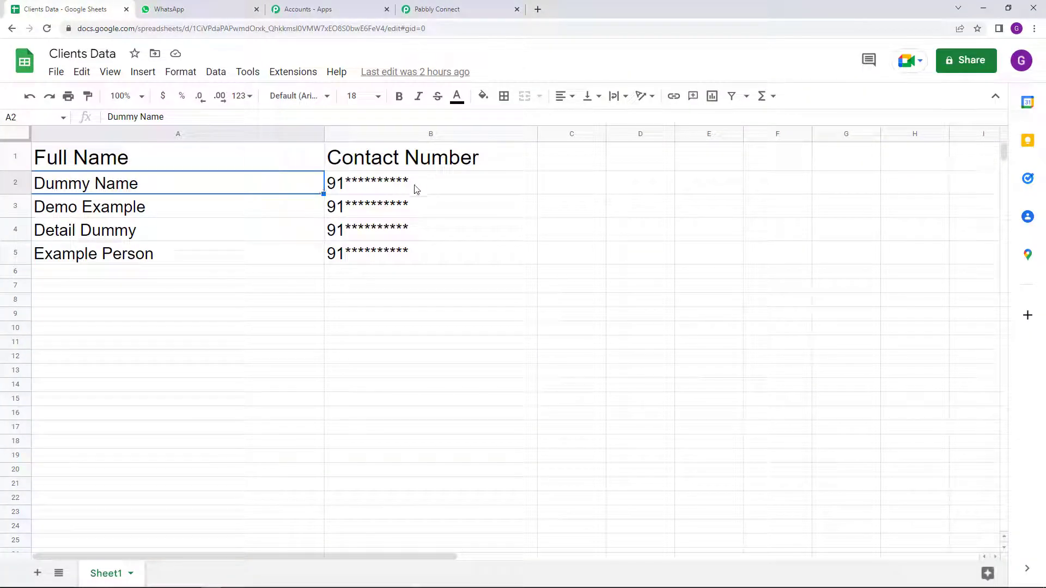
left_click(510, 8)
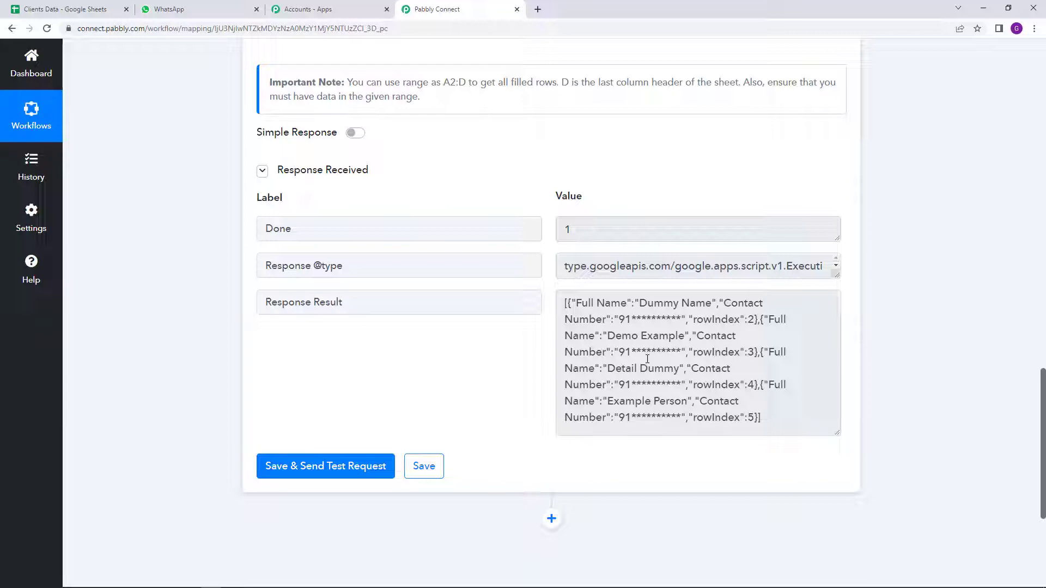
Add an Iterator by Pabbly action after the Get Row(s) step
scroll(638, 368, "down", 3)
left_click(558, 360)
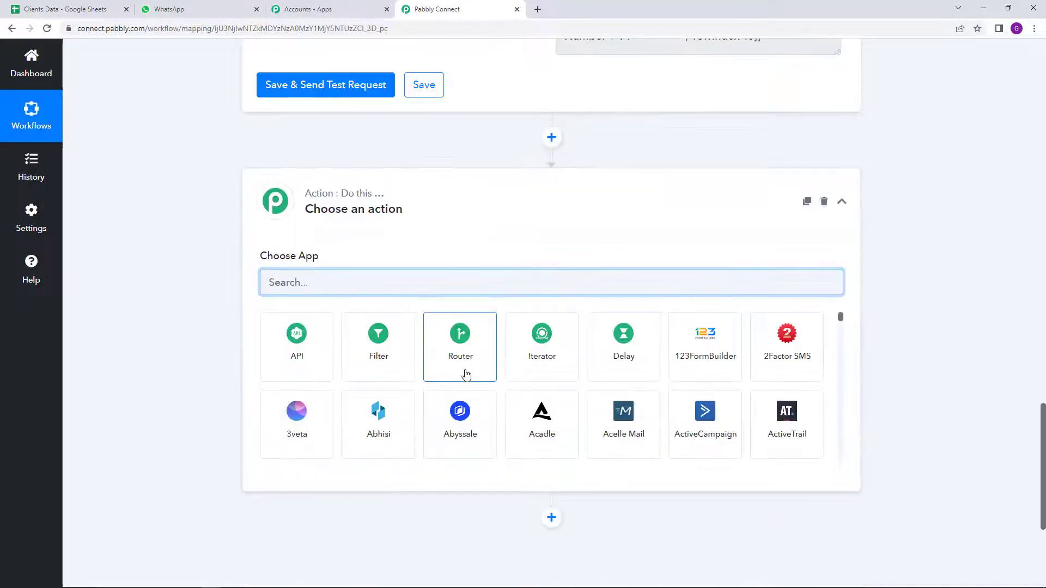
left_click(546, 361)
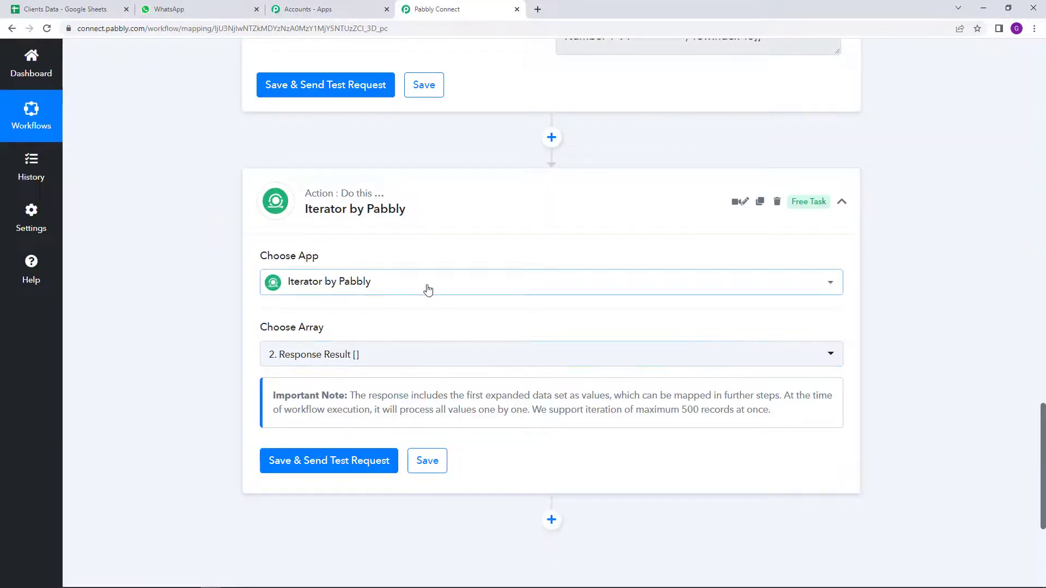
mouse_move(807, 209)
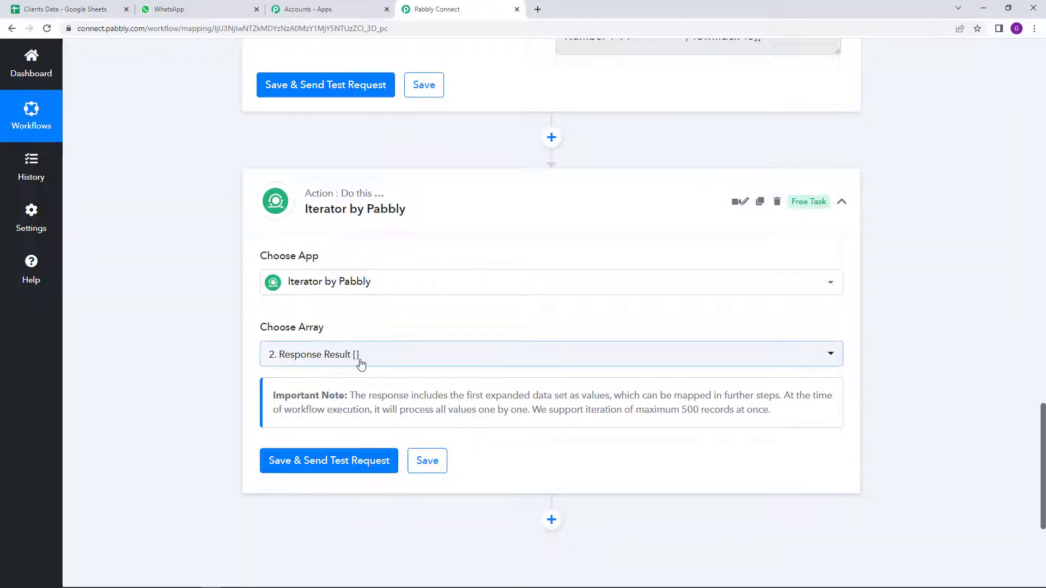
Save and test the Iterator with the Response Result array, and check the returned full name and contact number
scroll(557, 357, "up", 3)
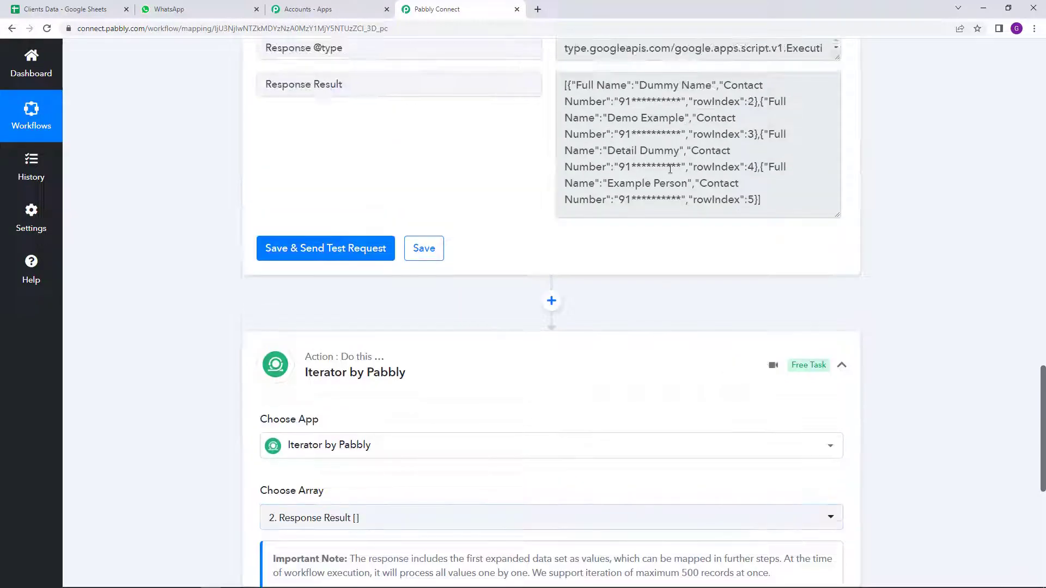
scroll(556, 357, "down", 4)
left_click(366, 412)
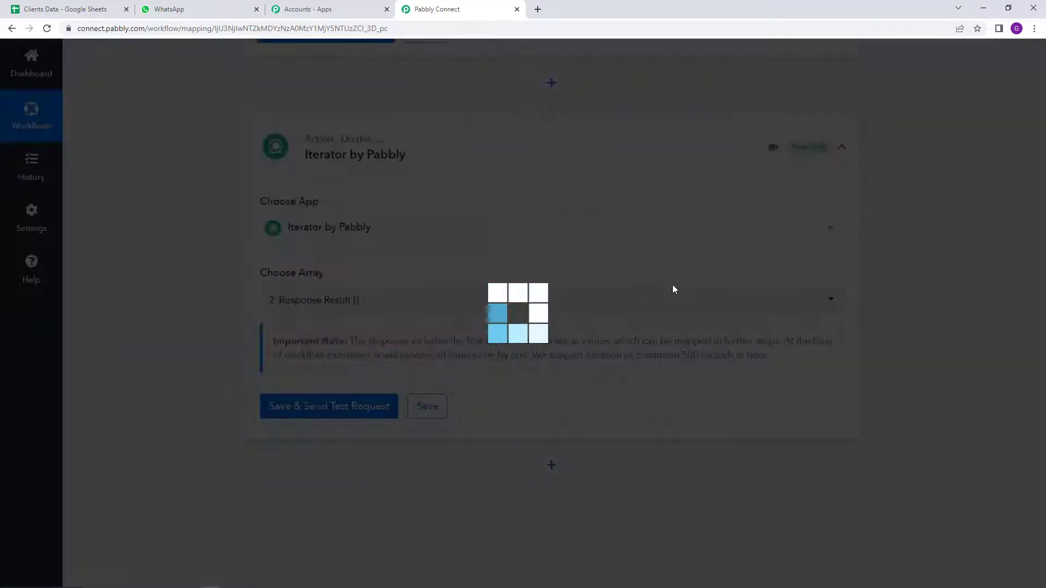
scroll(674, 289, "down", 3)
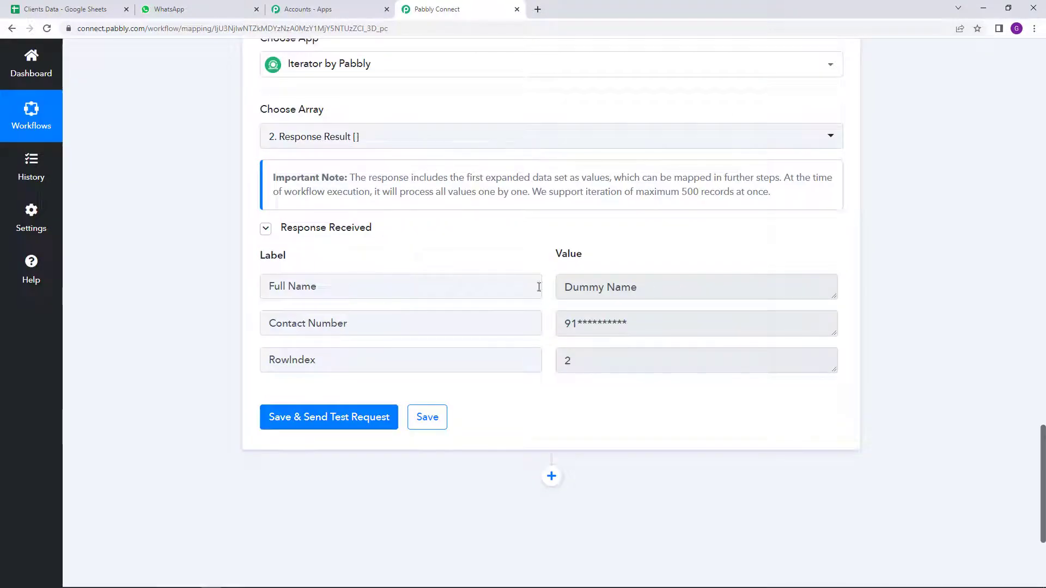
left_click_drag(559, 287, 785, 291)
left_click_drag(561, 329, 713, 329)
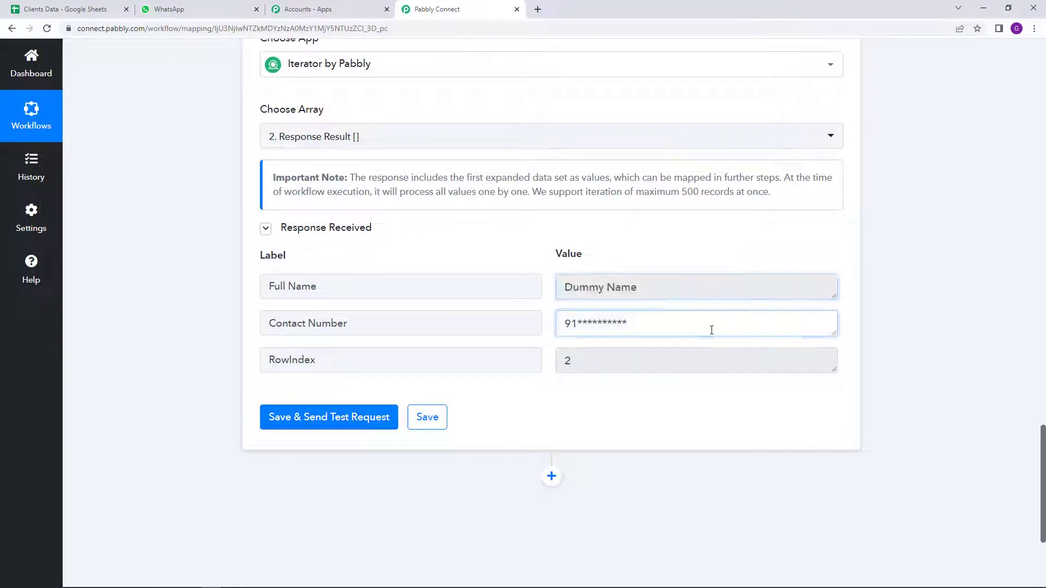
Examine the returned RowIndex value and the note on the maximum number of records the Iterator supports
left_click_drag(598, 362, 539, 362)
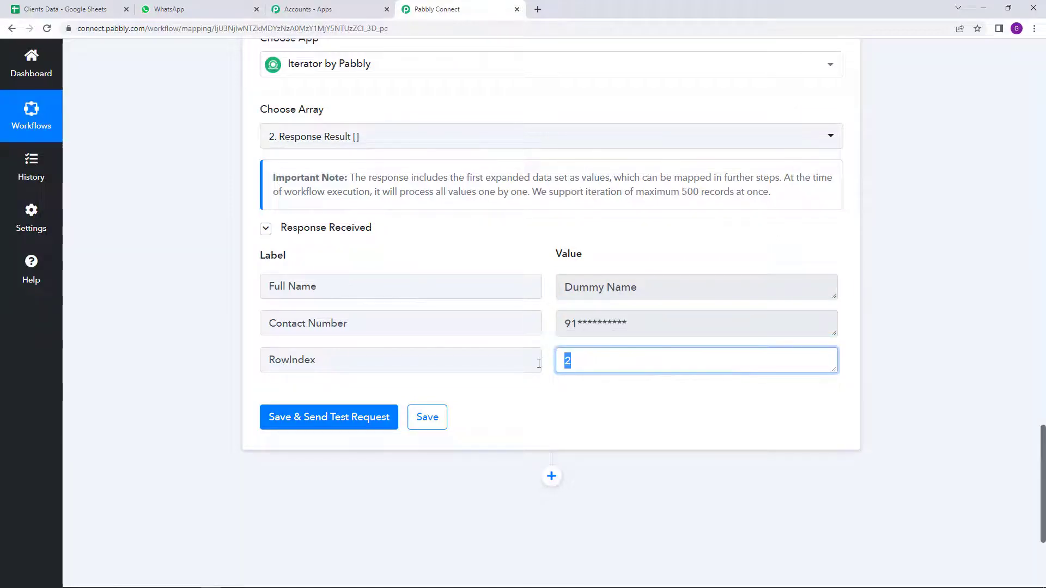
left_click(543, 250)
scroll(469, 300, "up", 3)
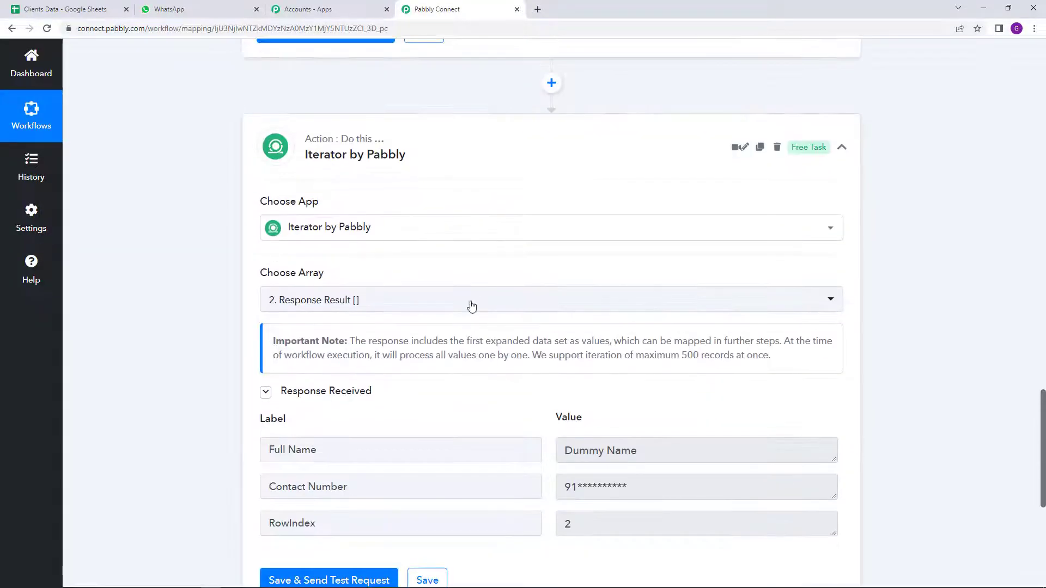
scroll(649, 361, "down", 2)
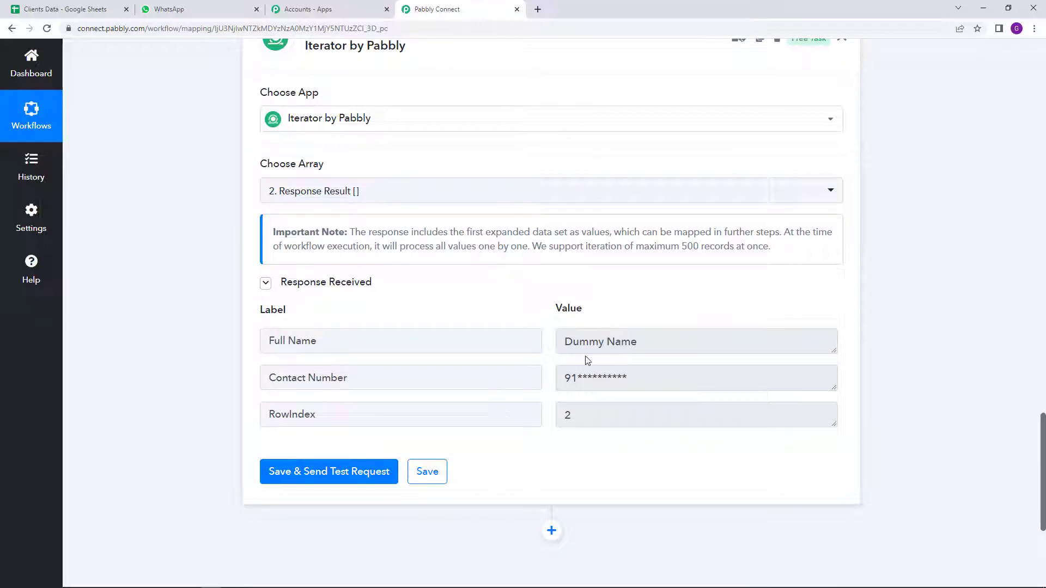
scroll(501, 338, "up", 1)
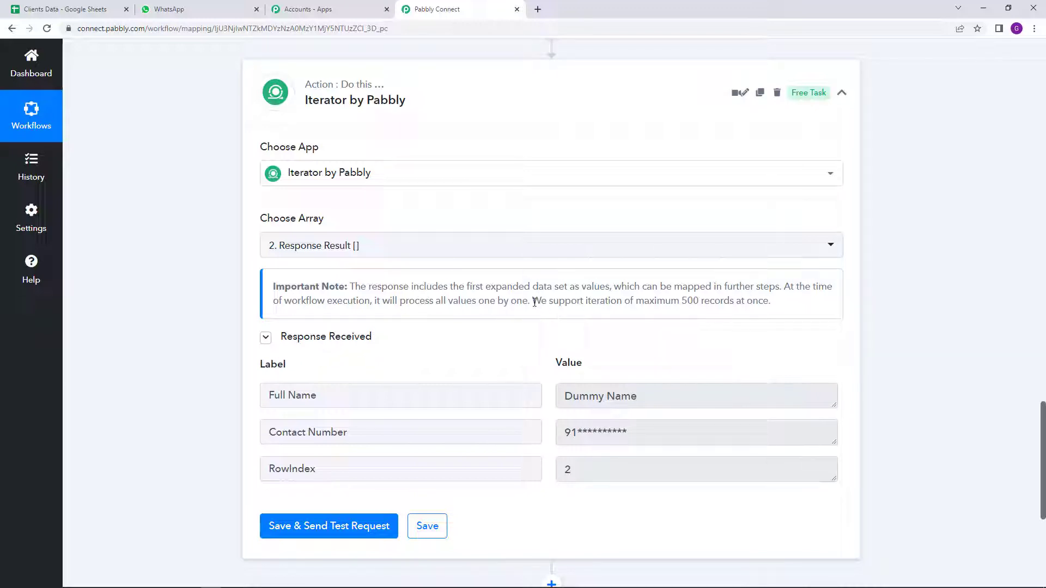
left_click_drag(535, 303, 771, 307)
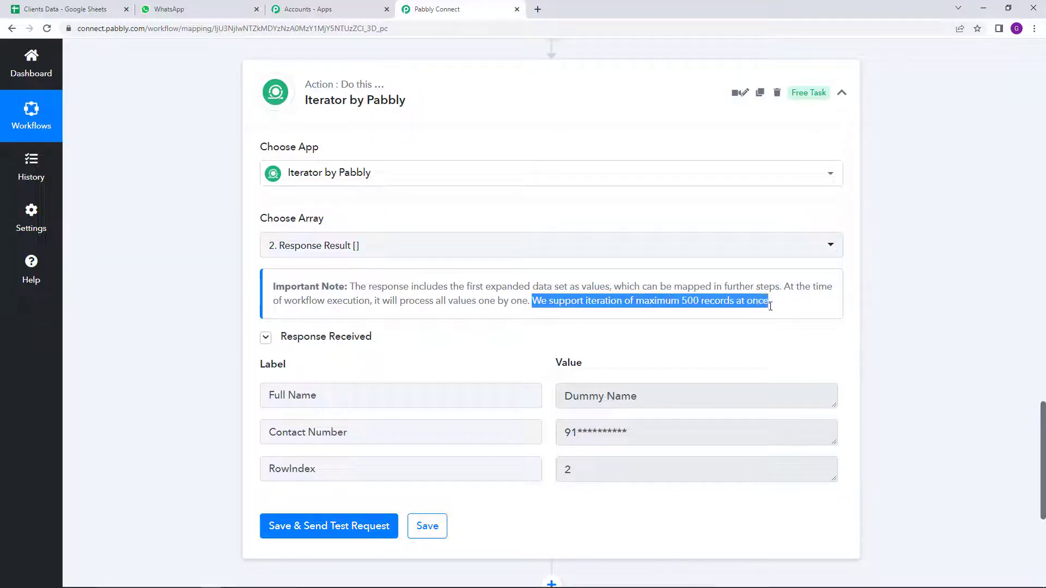
left_click(763, 328)
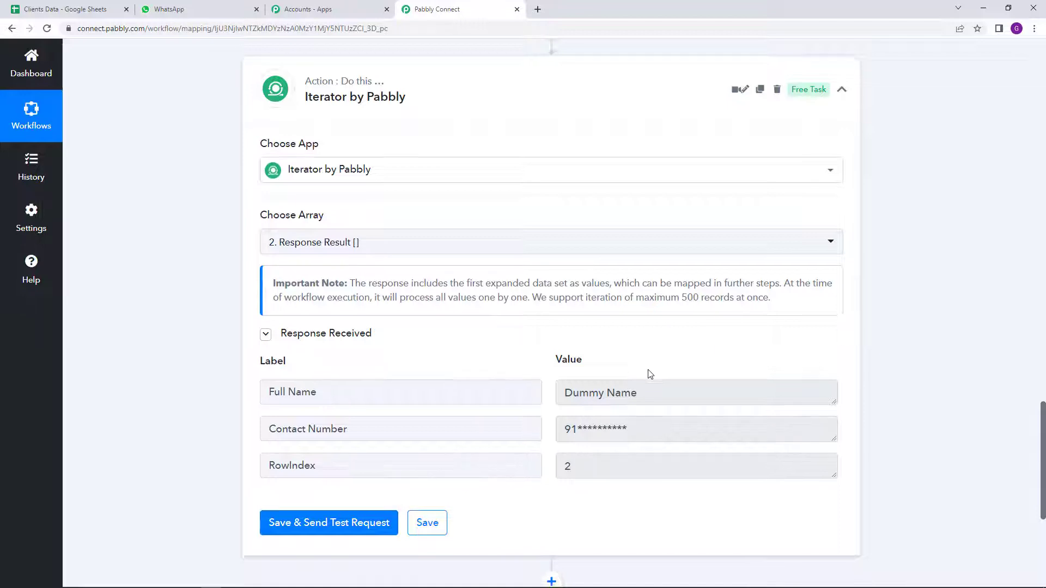
Add a WhatsApp Cloud API action after the Iterator with the Send Template Message action event
scroll(649, 374, "down", 5)
left_click(550, 272)
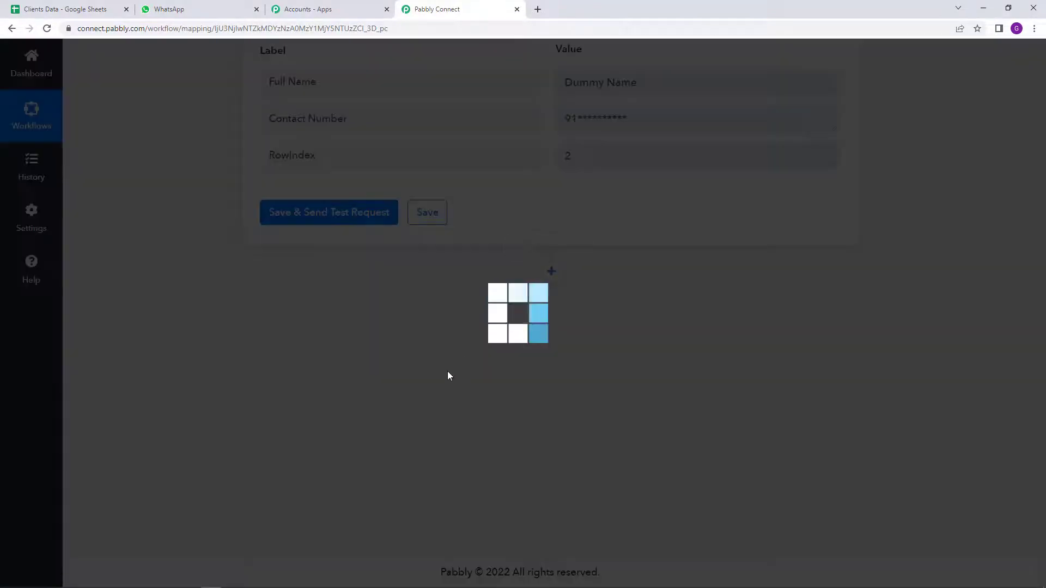
left_click(421, 411)
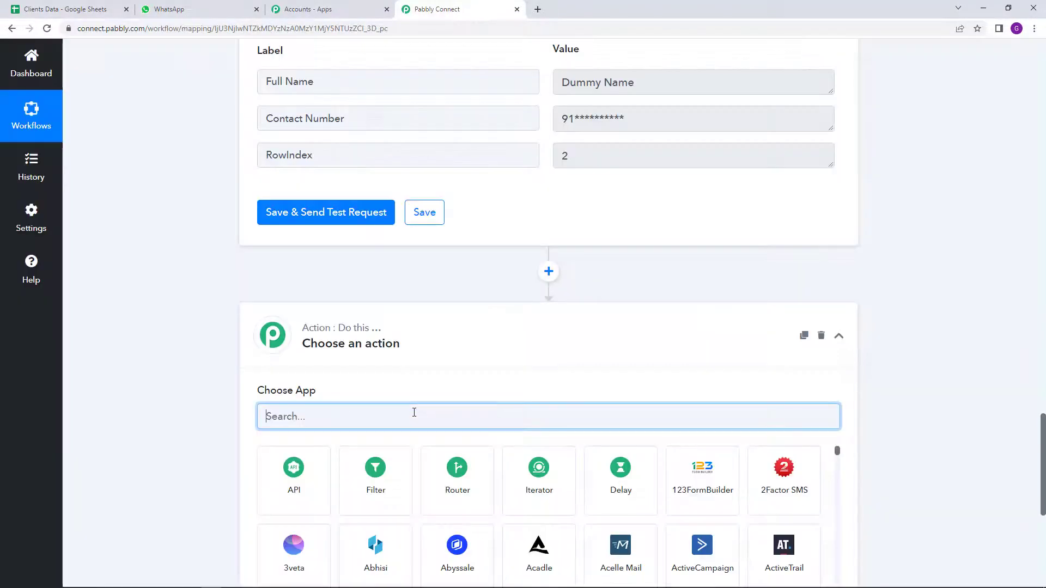
type("whats")
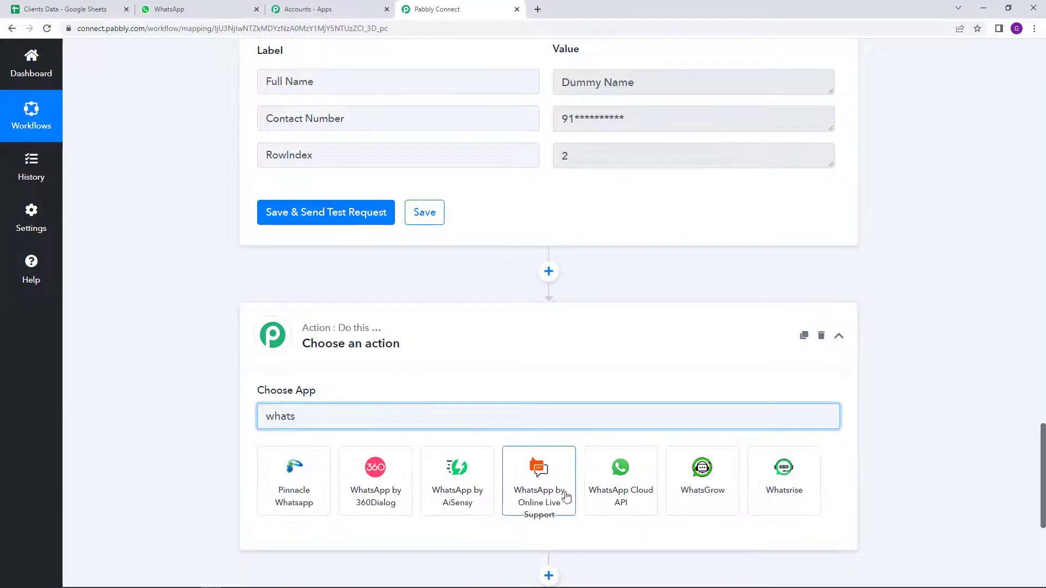
left_click(636, 486)
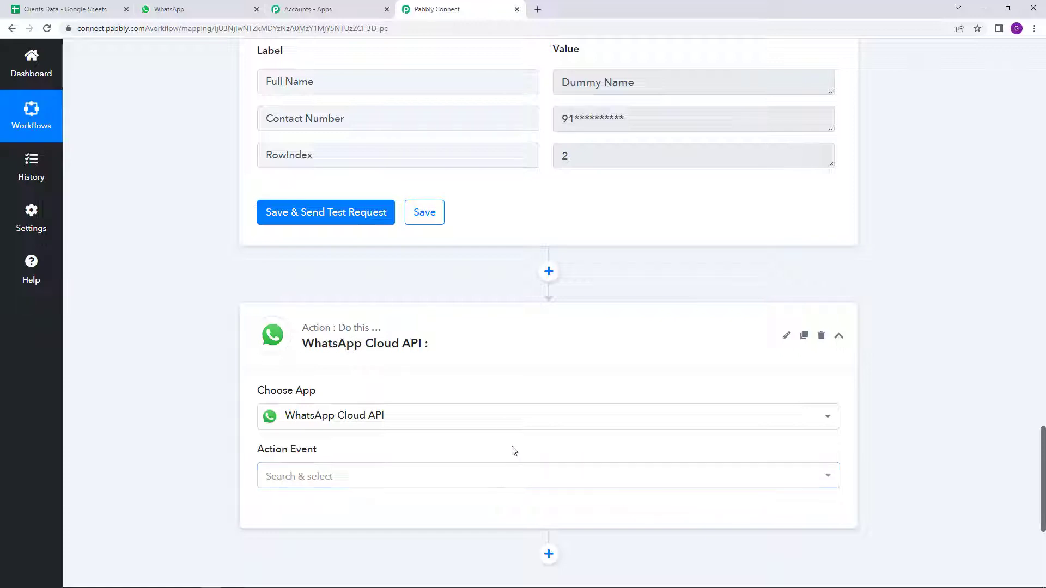
scroll(458, 404, "down", 2)
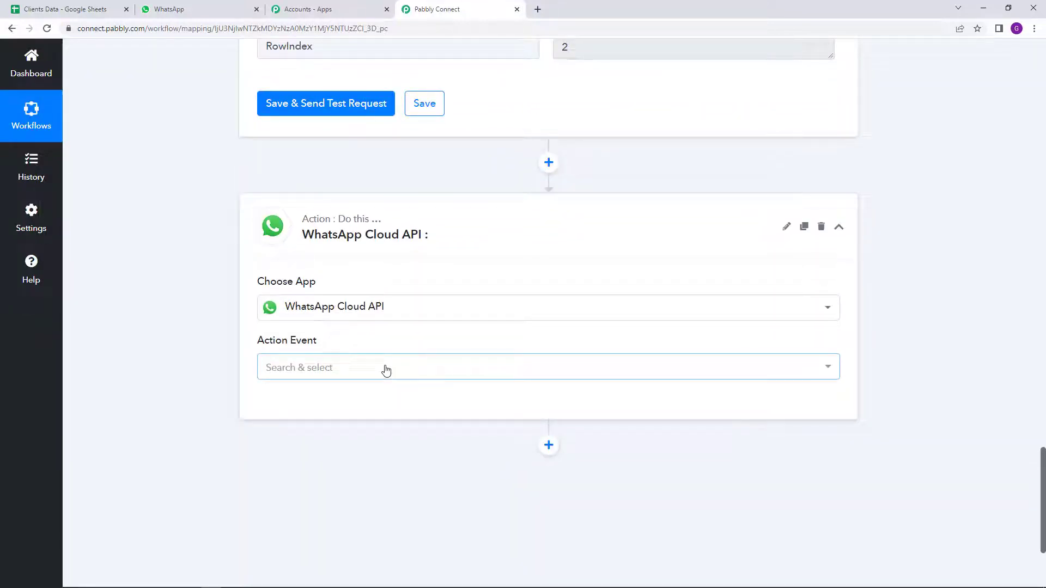
left_click(387, 370)
left_click(364, 441)
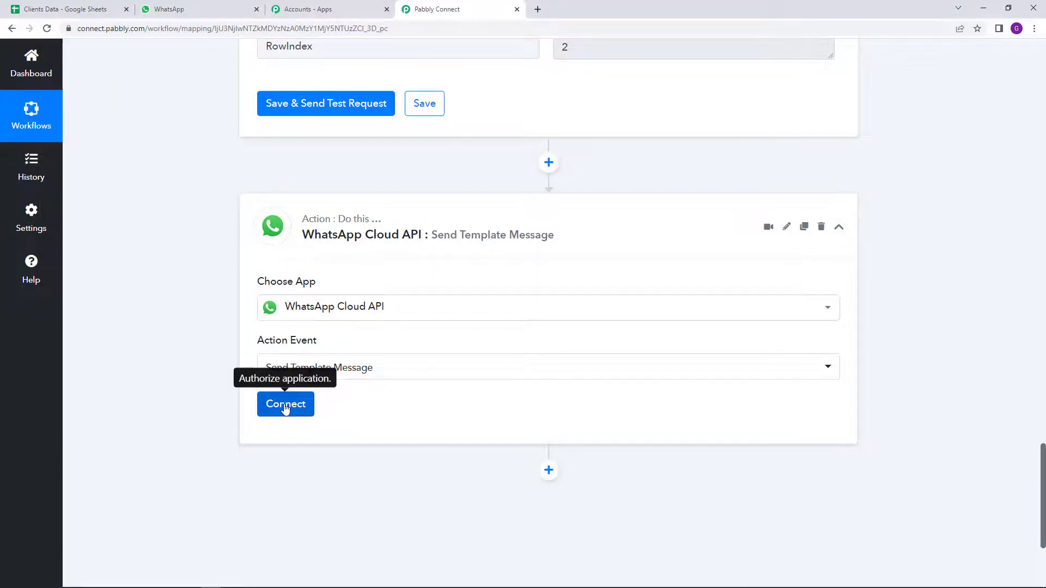
Start a new WhatsApp Cloud API connection and review its Token, Phone Number ID and WhatsApp Business Account ID fields
left_click(284, 405)
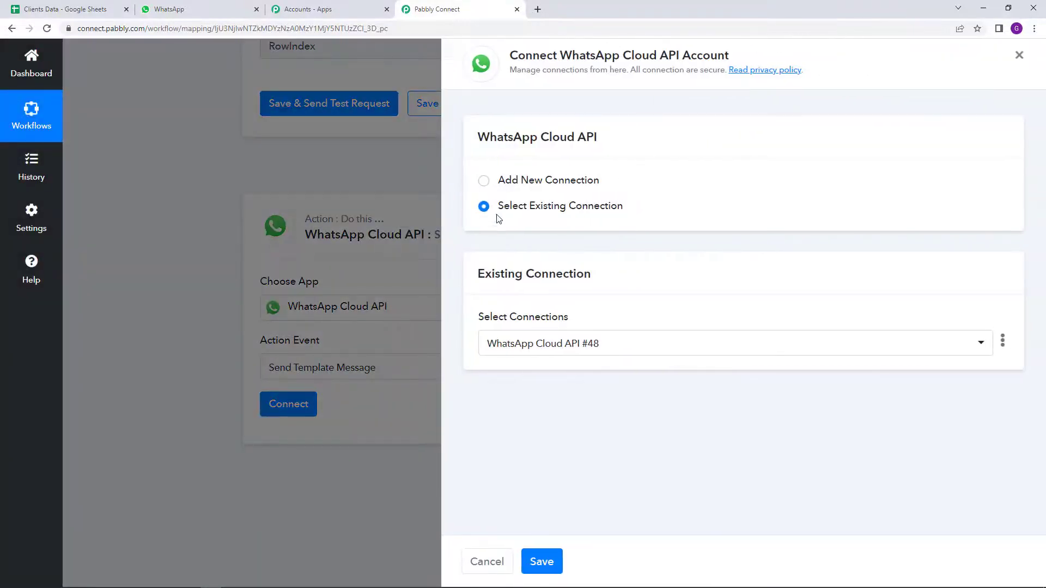
left_click(484, 181)
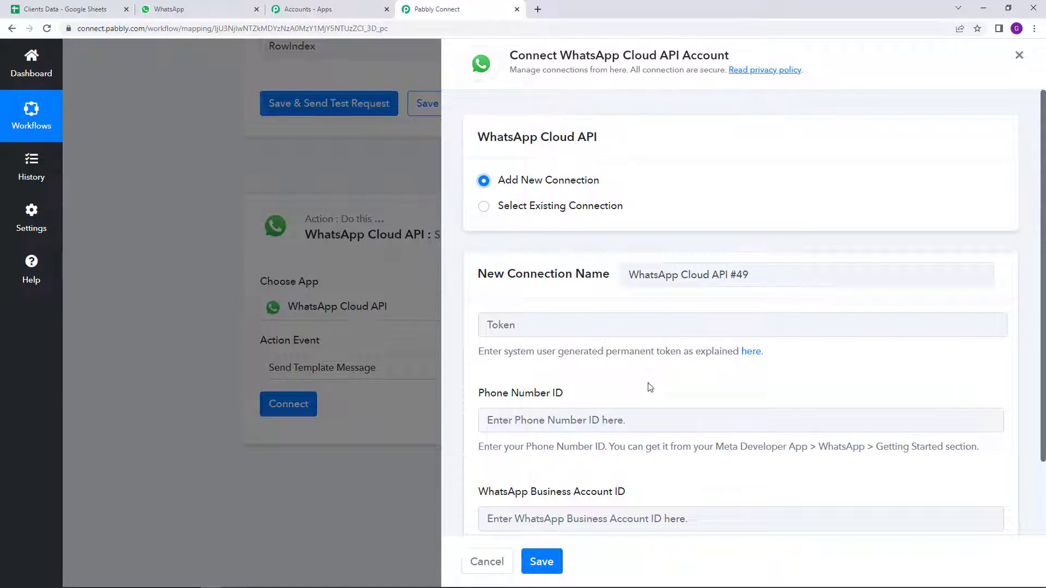
scroll(649, 390, "down", 1)
scroll(643, 376, "up", 1)
scroll(643, 384, "down", 1)
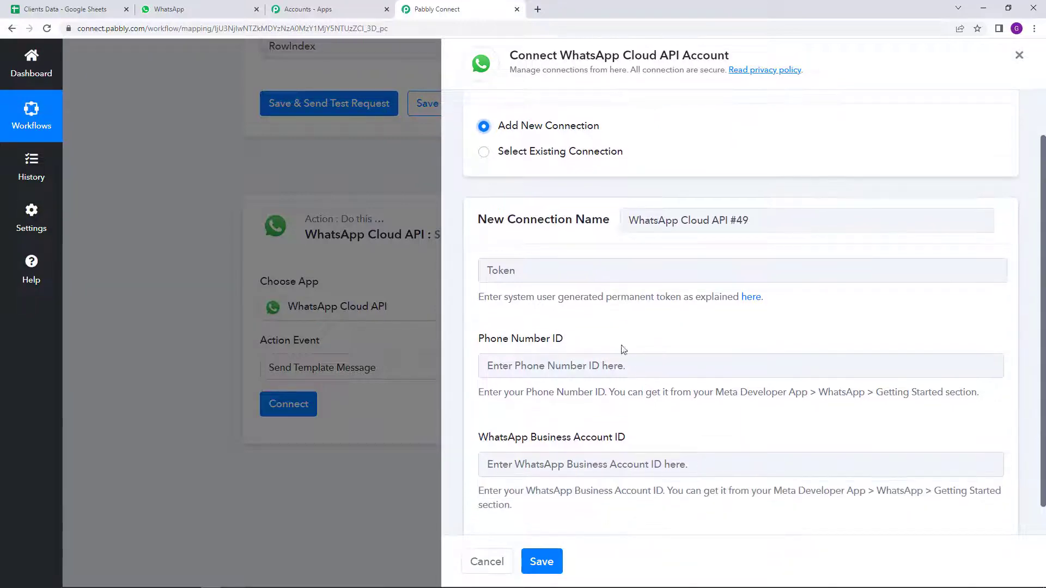
left_click(520, 284)
left_click(491, 333)
left_click_drag(480, 340, 571, 342)
left_click(617, 341)
left_click_drag(479, 436, 627, 436)
left_click(679, 432)
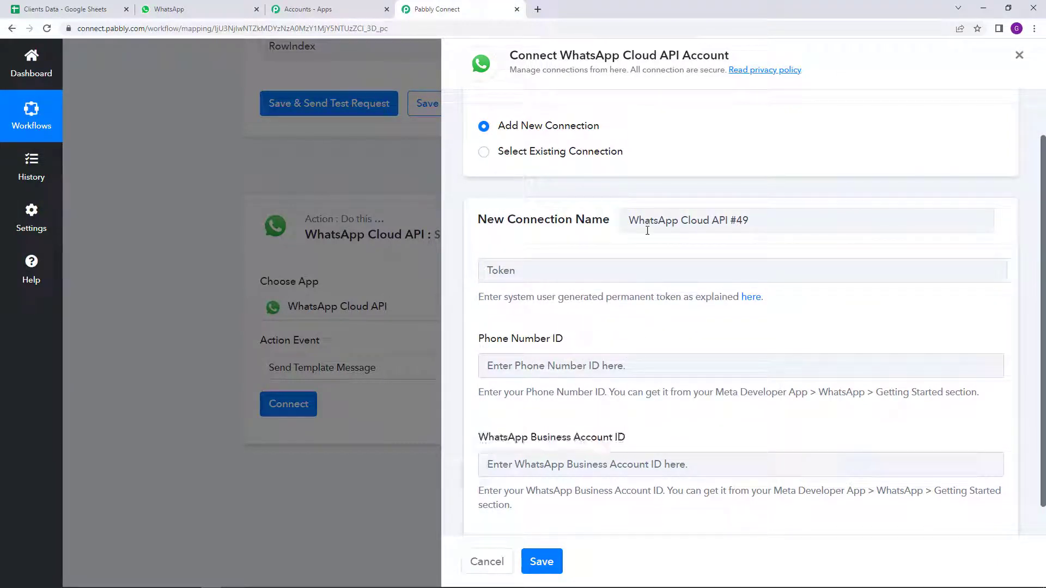
scroll(664, 431, "down", 1)
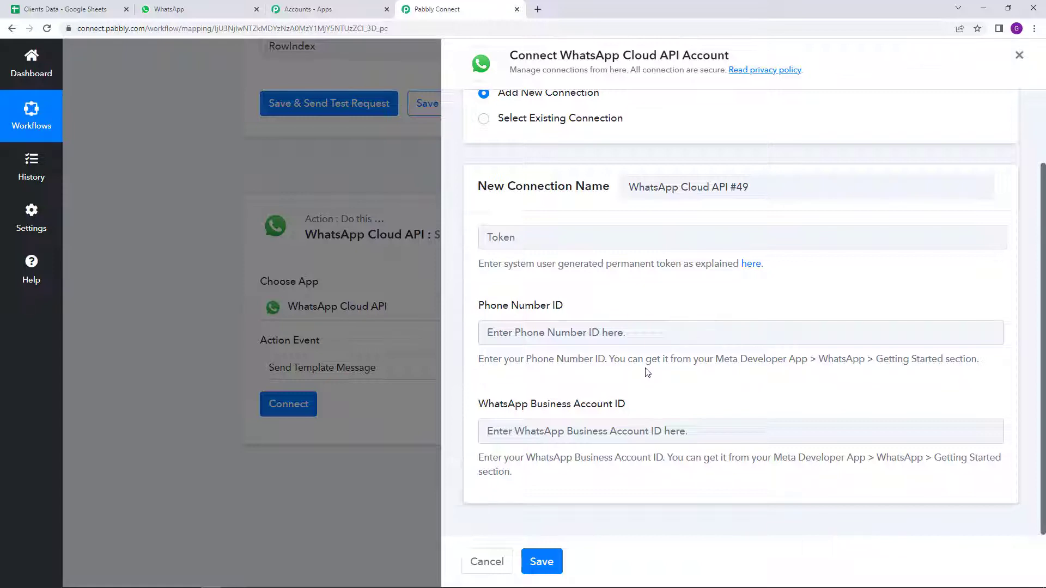
scroll(647, 373, "up", 3)
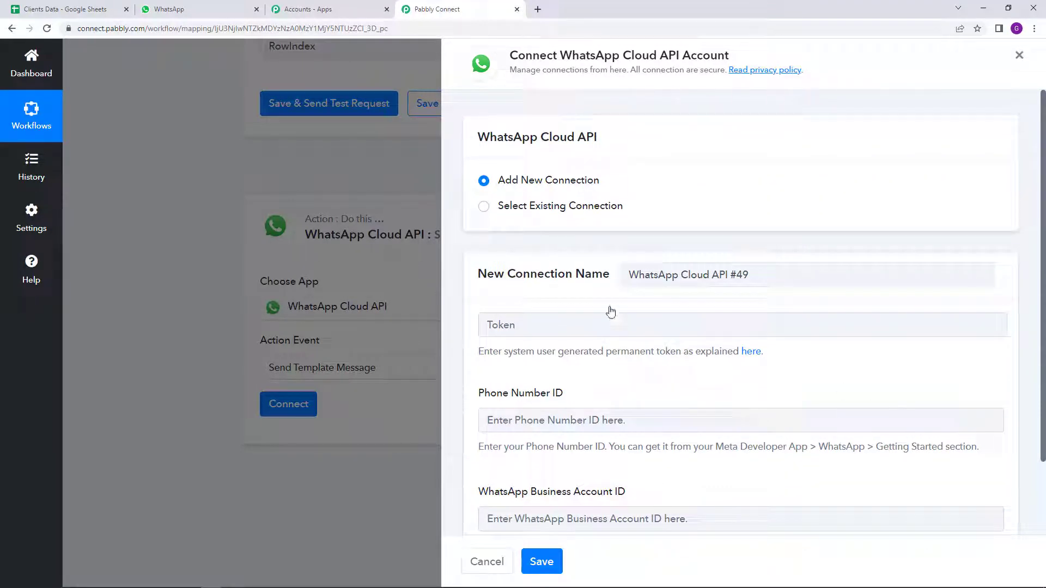
Open developers.facebook.com in a new browser tab and go to the list of own apps
left_click(538, 8)
type("de")
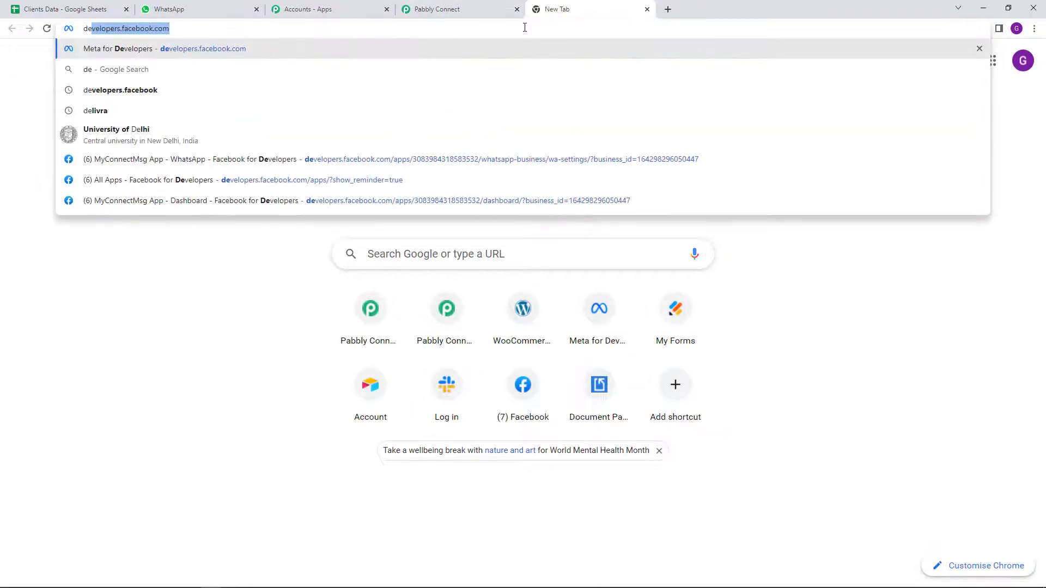
left_click(311, 53)
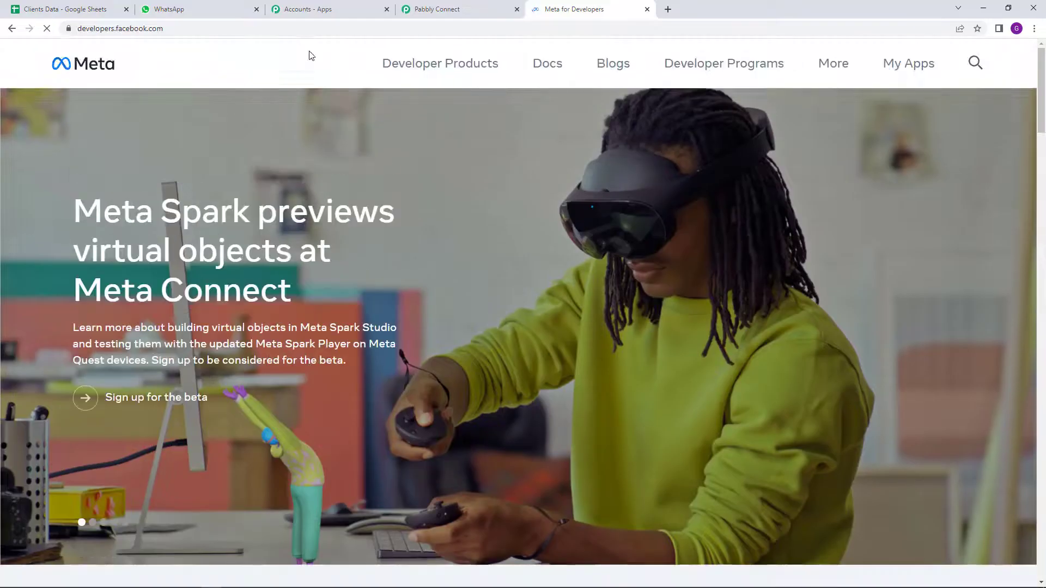
left_click(911, 66)
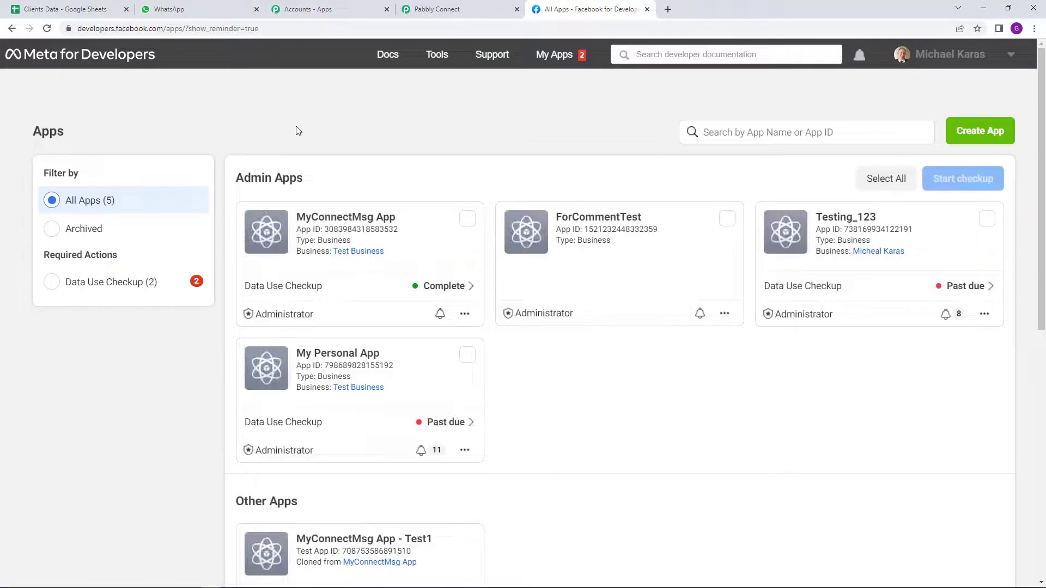
Open MyConnectMsg App and go to its WhatsApp Getting started page
scroll(296, 126, "down", 1)
scroll(296, 126, "up", 1)
scroll(343, 187, "down", 3)
scroll(678, 248, "up", 3)
left_click(346, 218)
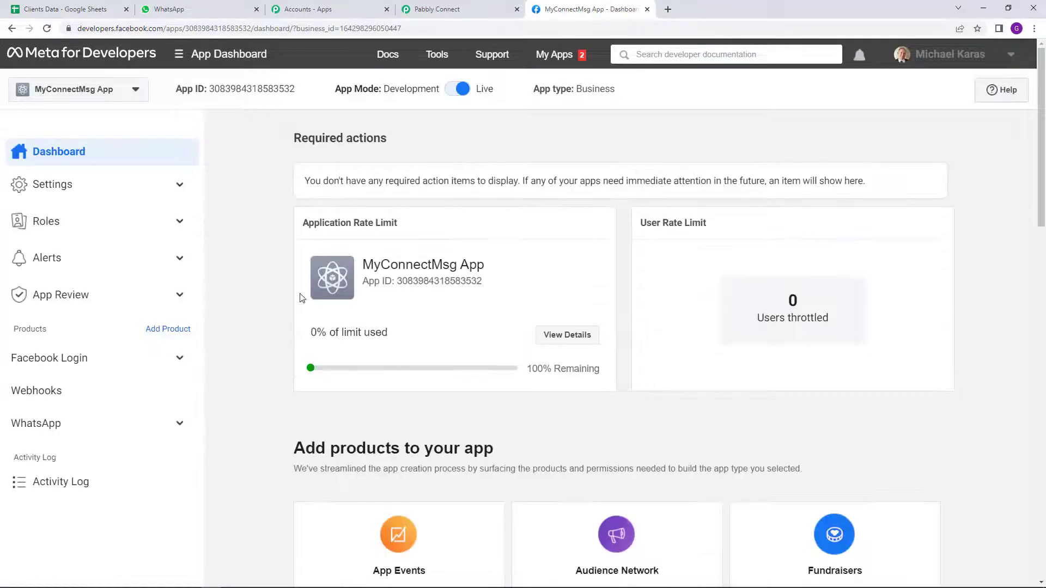
left_click(71, 425)
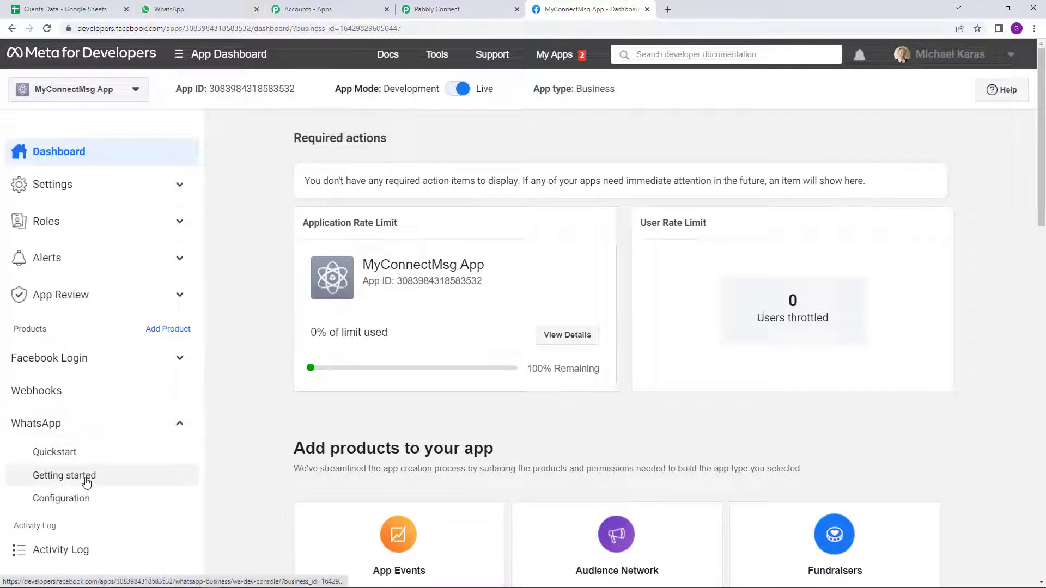
left_click(86, 479)
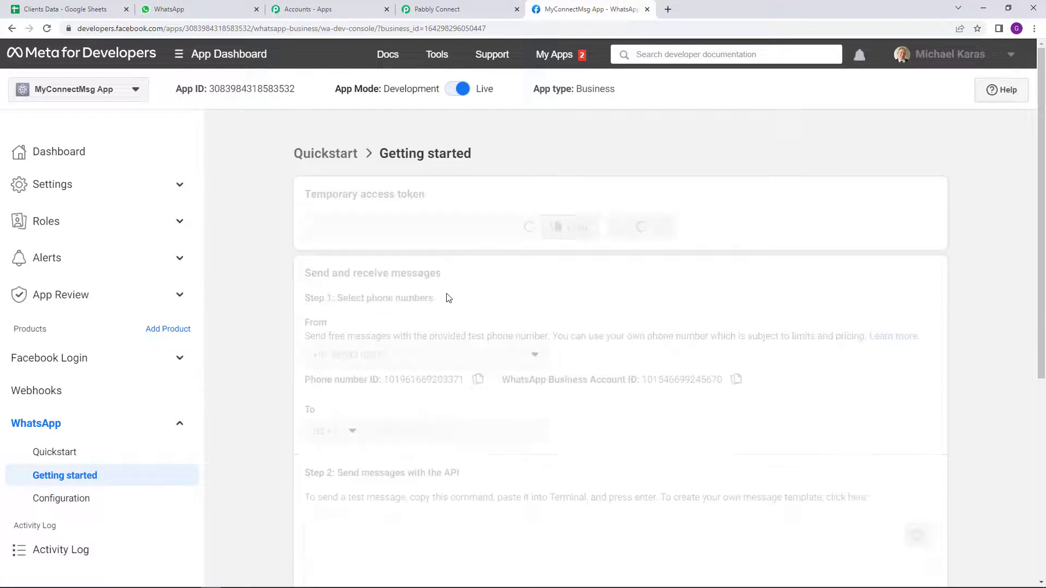
Locate the temporary access token, phone number ID and WhatsApp Business Account ID, and check the token's expiry notice
scroll(366, 244, "down", 1)
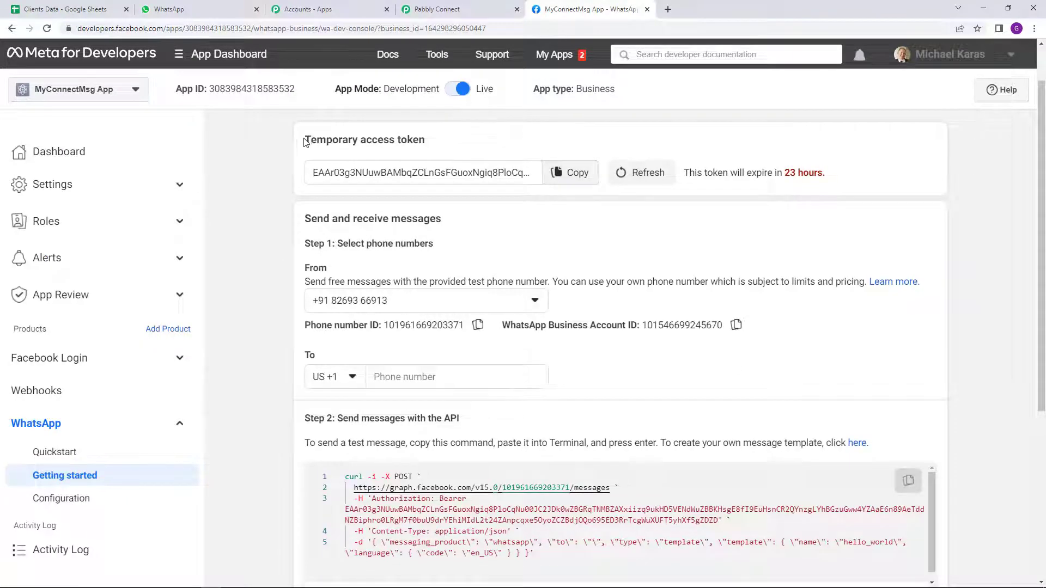
left_click_drag(305, 142, 441, 143)
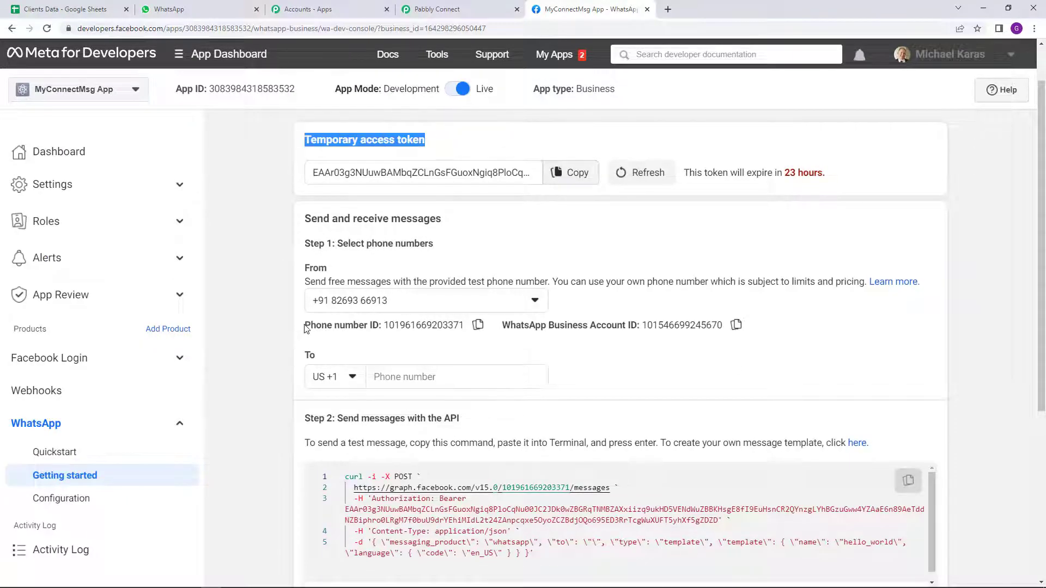
left_click_drag(305, 328, 385, 327)
left_click_drag(502, 325, 638, 327)
scroll(627, 376, "up", 1)
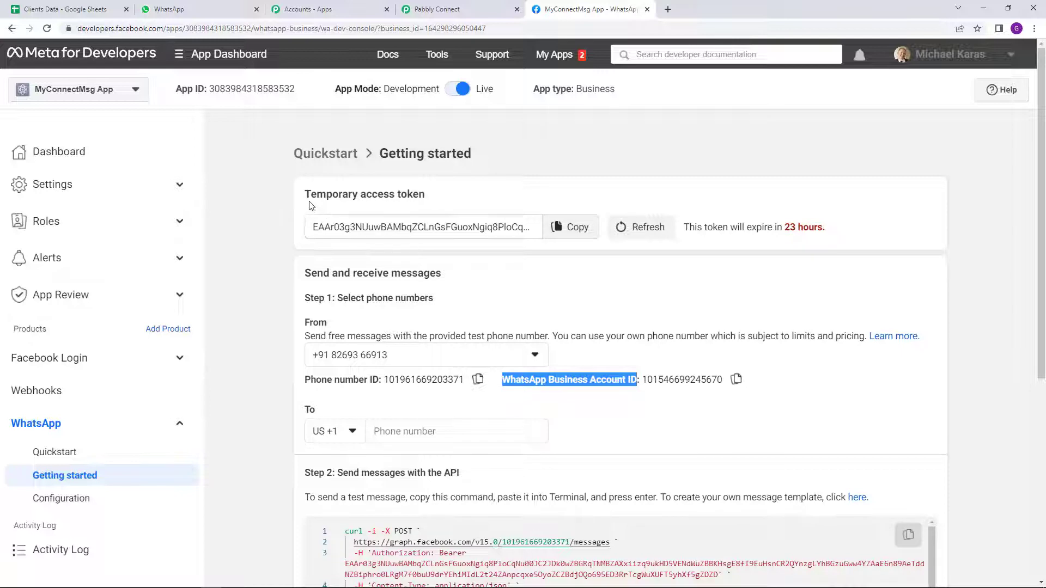
left_click_drag(310, 195, 359, 195)
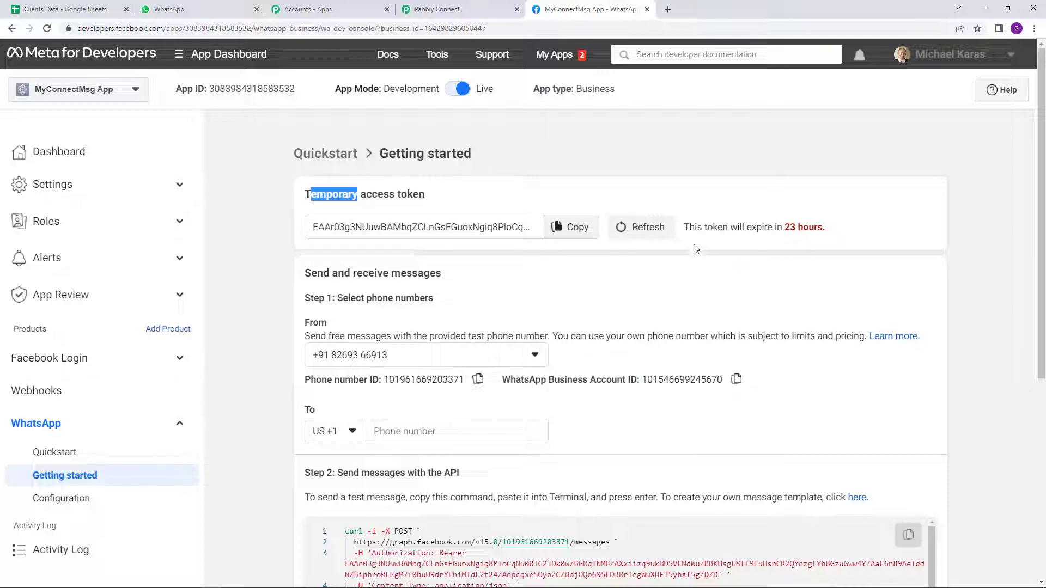
left_click_drag(684, 227, 822, 244)
left_click(749, 290)
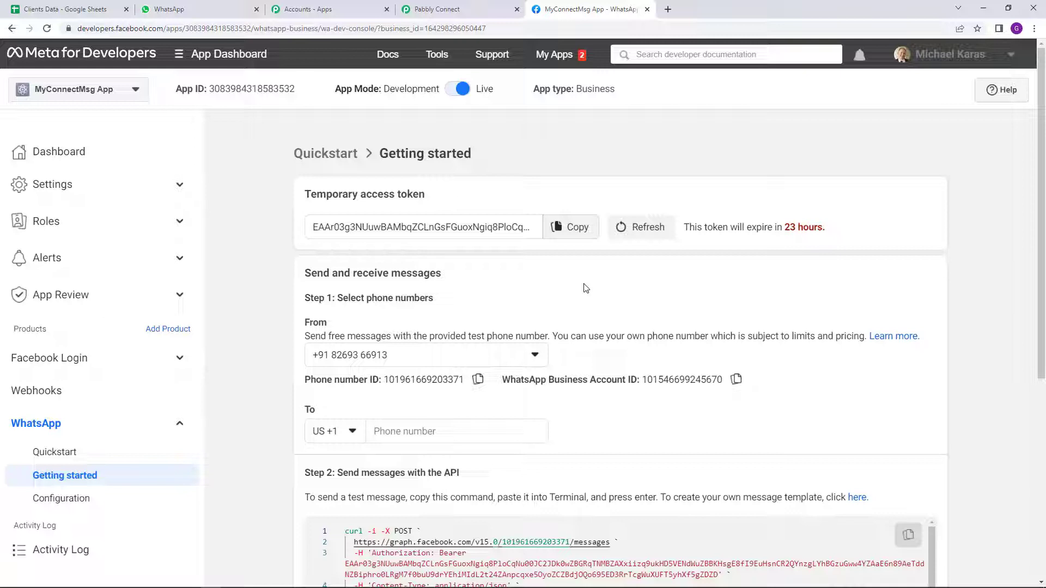
Switch back to Pabbly Connect and check the Token field and its permanent token instructions in the connection form
left_click(439, 7)
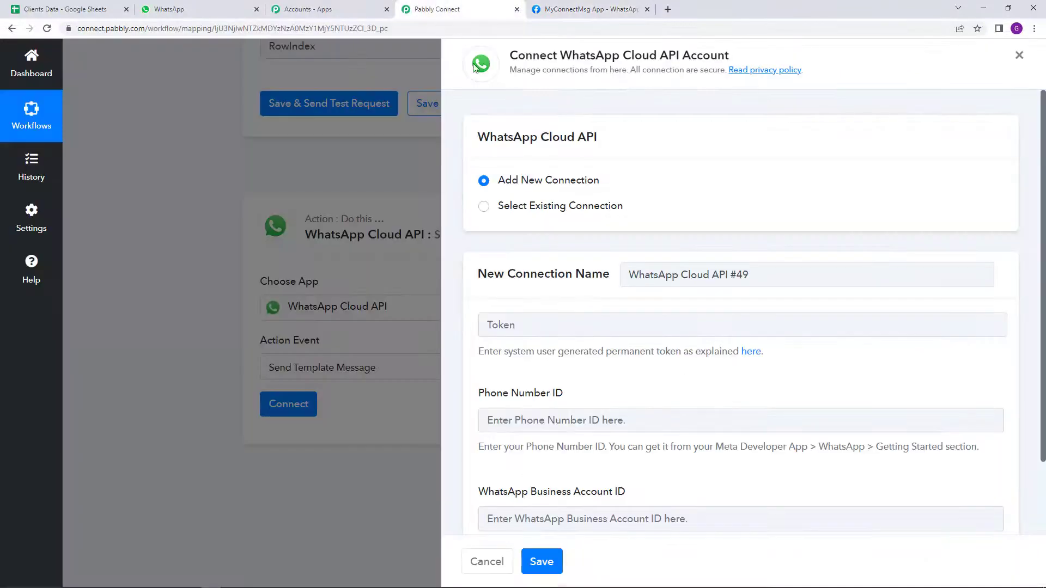
left_click_drag(606, 351, 690, 354)
left_click(623, 326)
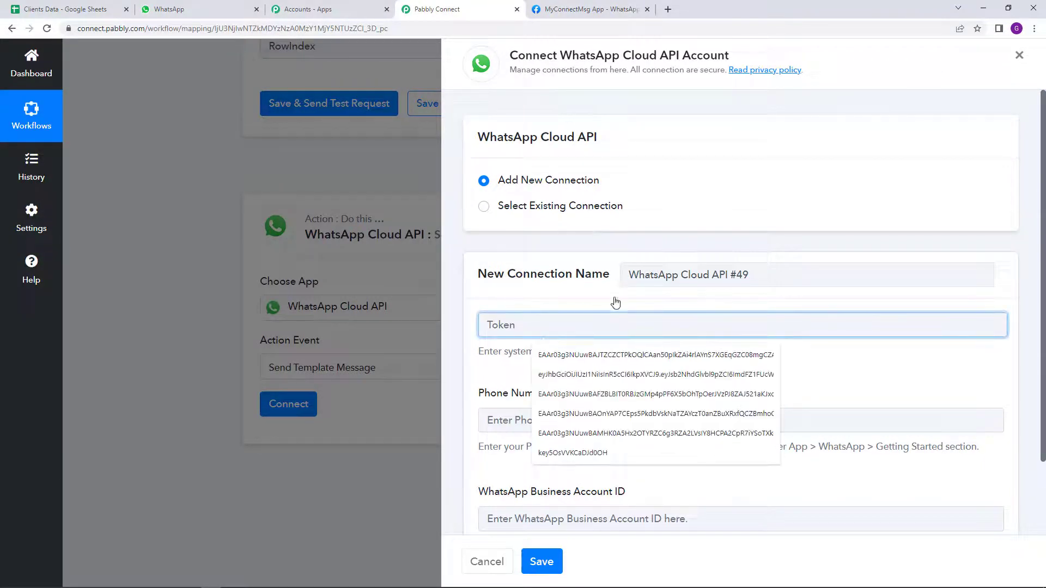
left_click(616, 303)
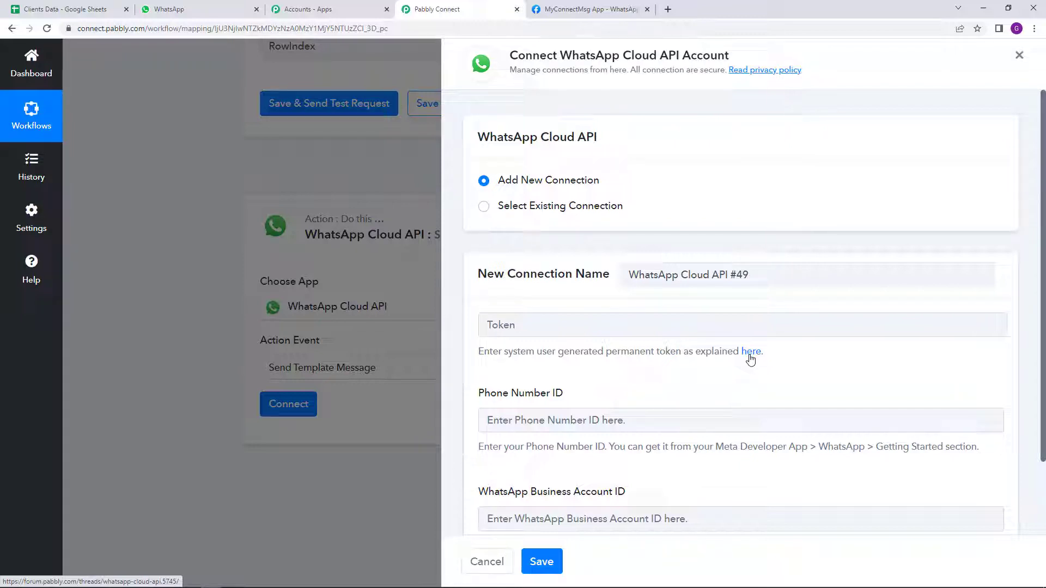
Copy the temporary access token from the Meta app page and return to the WhatsApp Cloud API connection form
left_click(572, 8)
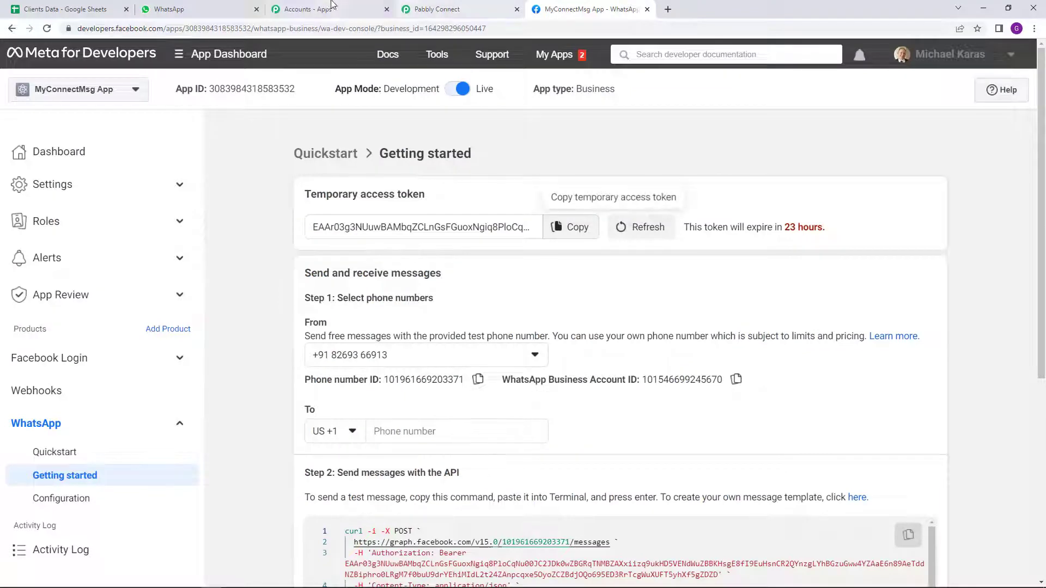
left_click(571, 227)
left_click(437, 9)
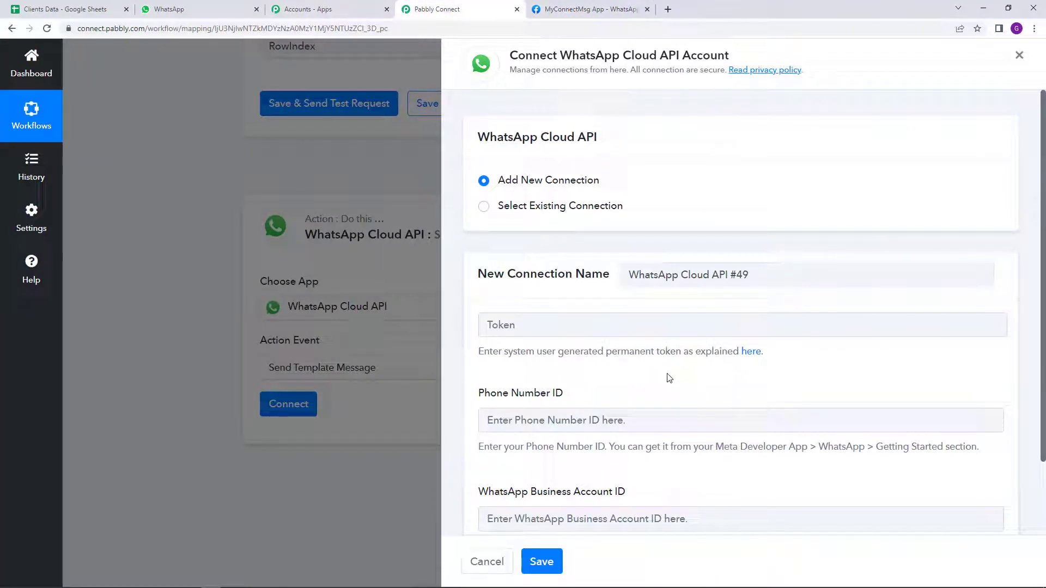
scroll(666, 377, "down", 3)
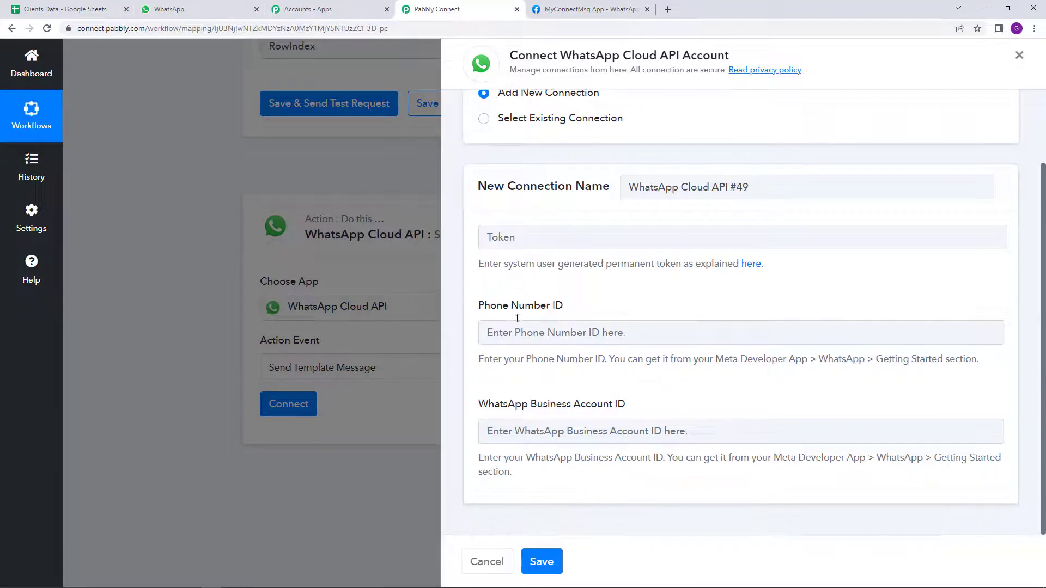
Copy the temporary access token from the Meta app page and paste it into the connection form's Token field
left_click(583, 8)
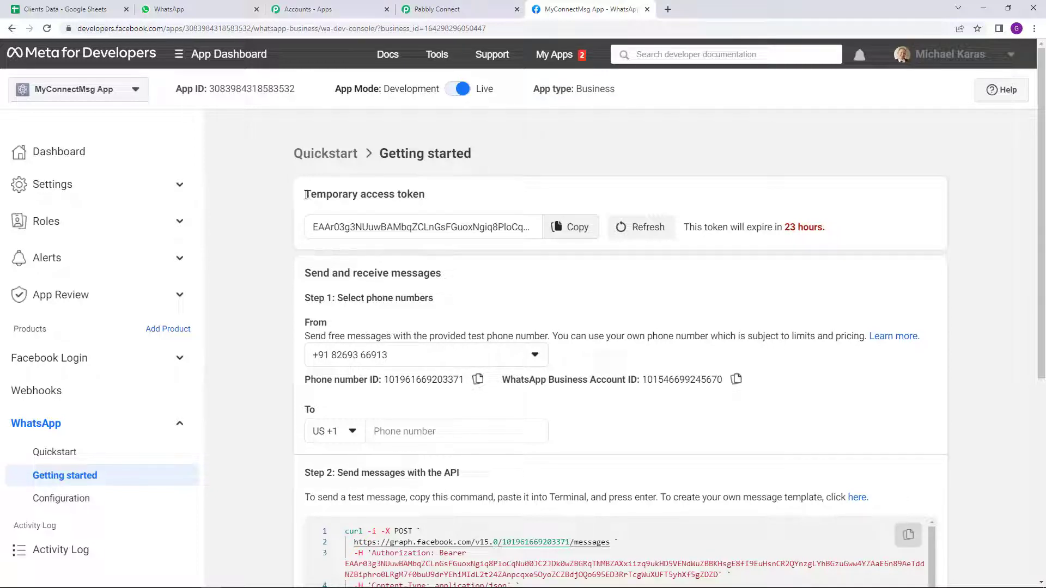
left_click_drag(305, 194, 457, 202)
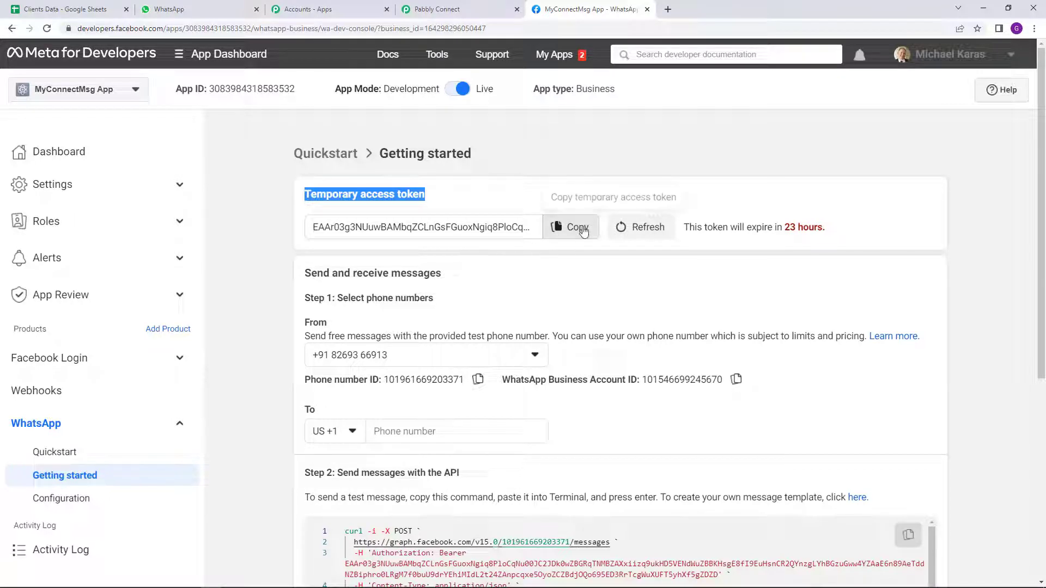
left_click(581, 229)
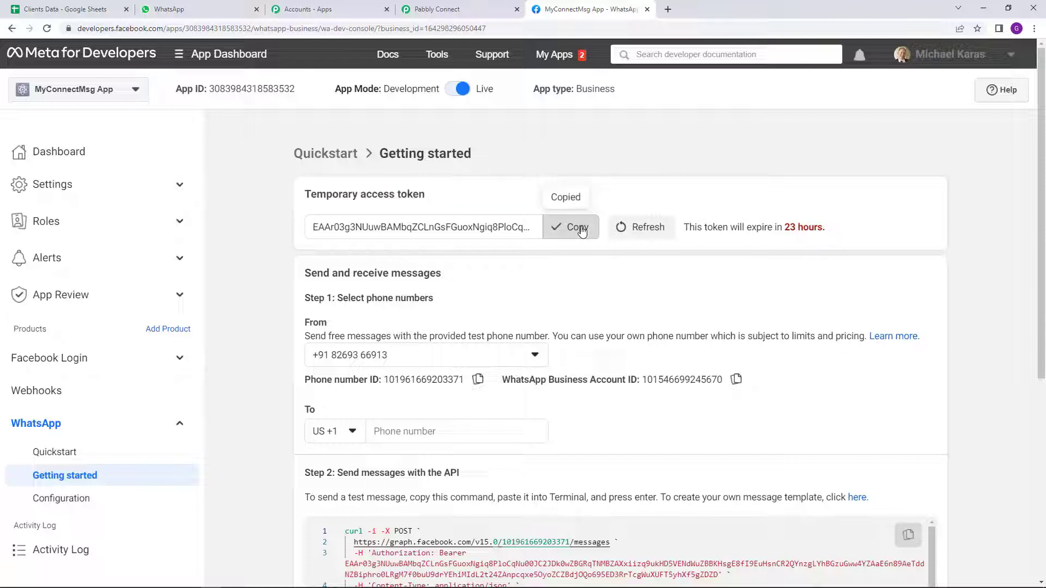
left_click(460, 9)
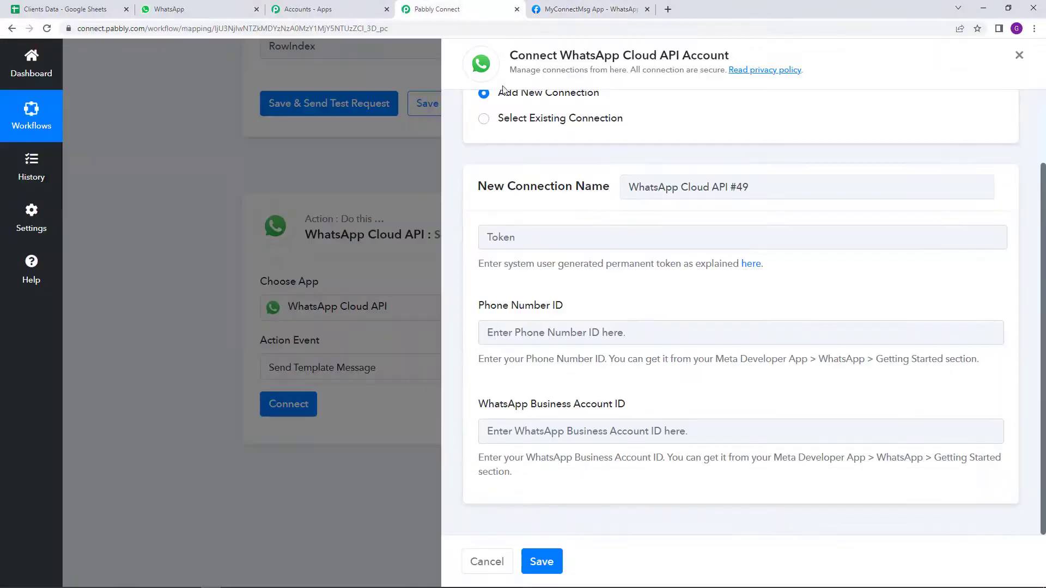
right_click(529, 242)
left_click(592, 332)
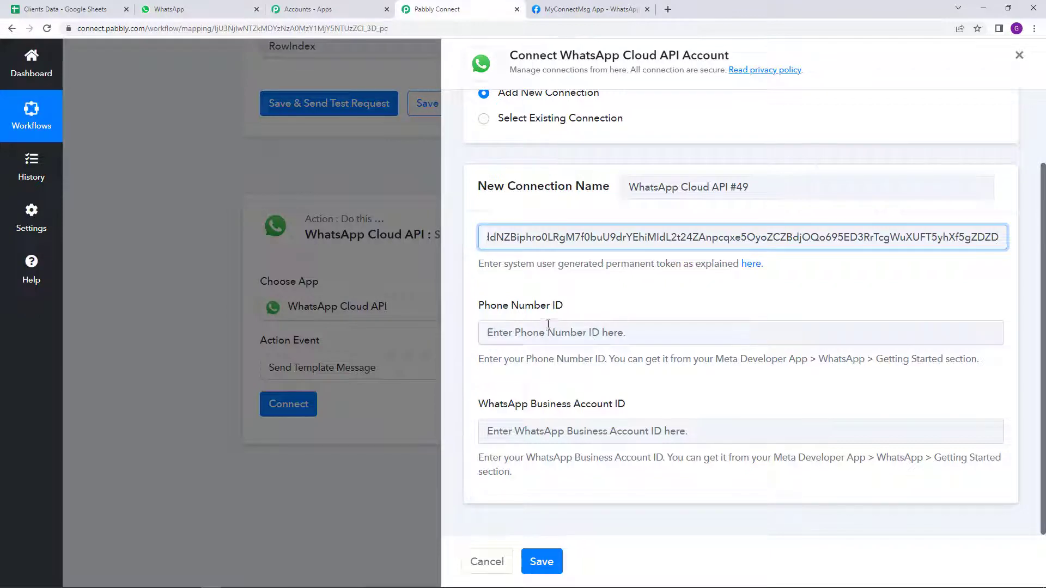
Copy the phone number ID from the Meta app page into the connection form's Phone Number ID field
left_click_drag(479, 305, 564, 317)
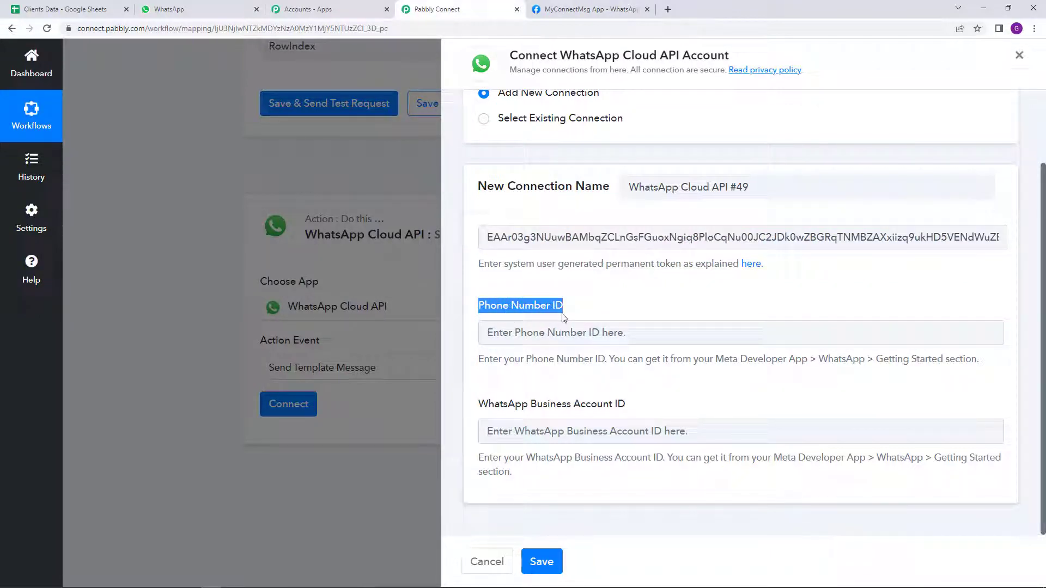
left_click(542, 5)
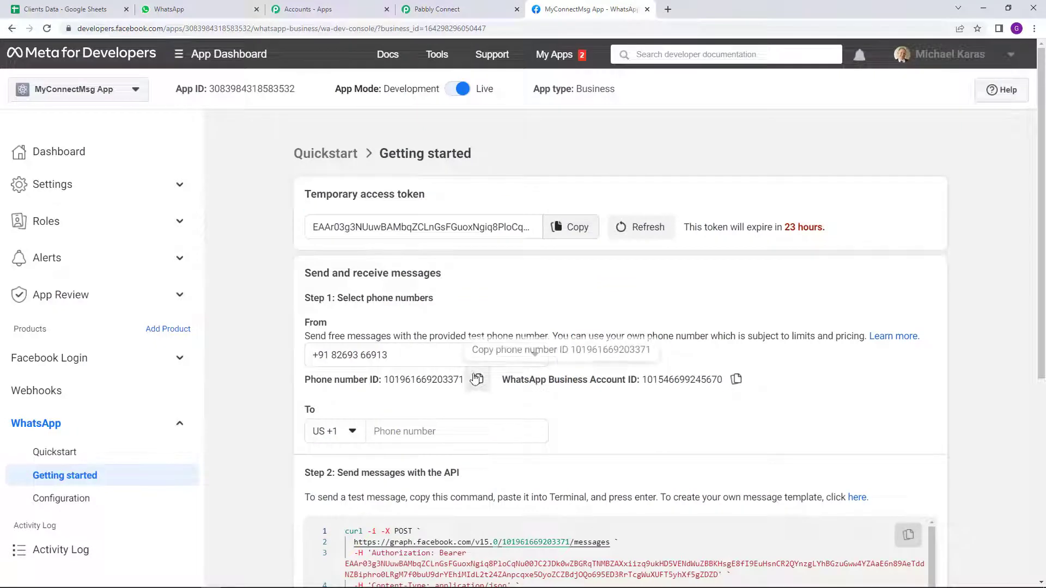
left_click(477, 379)
left_click(436, 9)
right_click(586, 335)
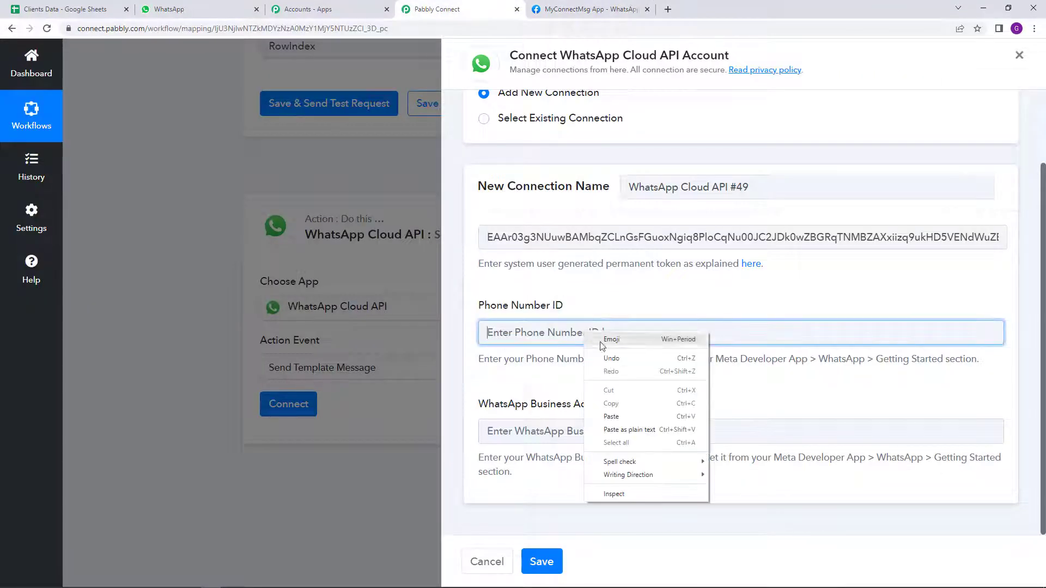
left_click(630, 413)
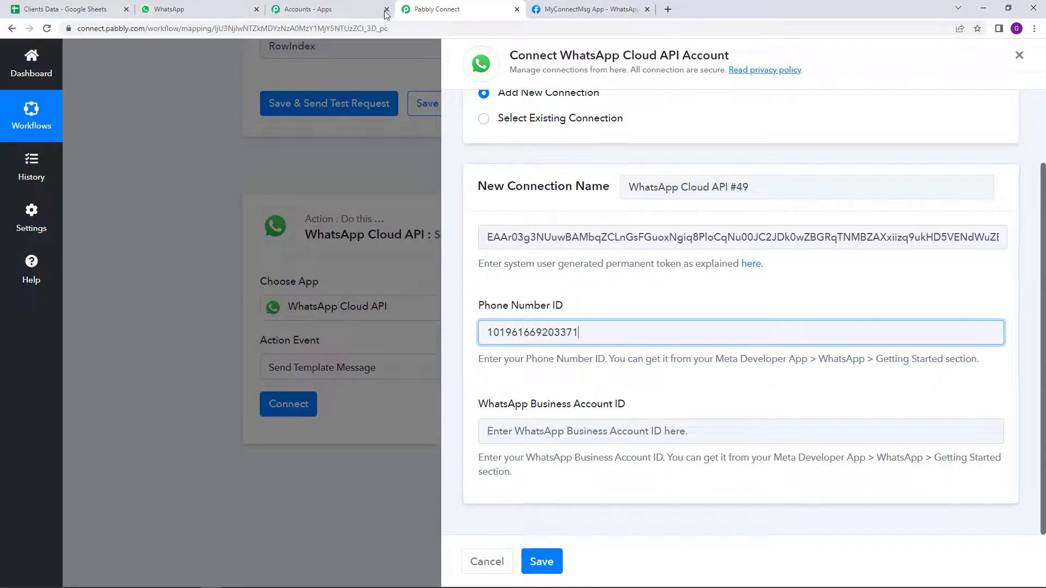
Copy the WhatsApp Business Account ID from the Meta app page into the connection form and save the connection
left_click(567, 9)
left_click(735, 379)
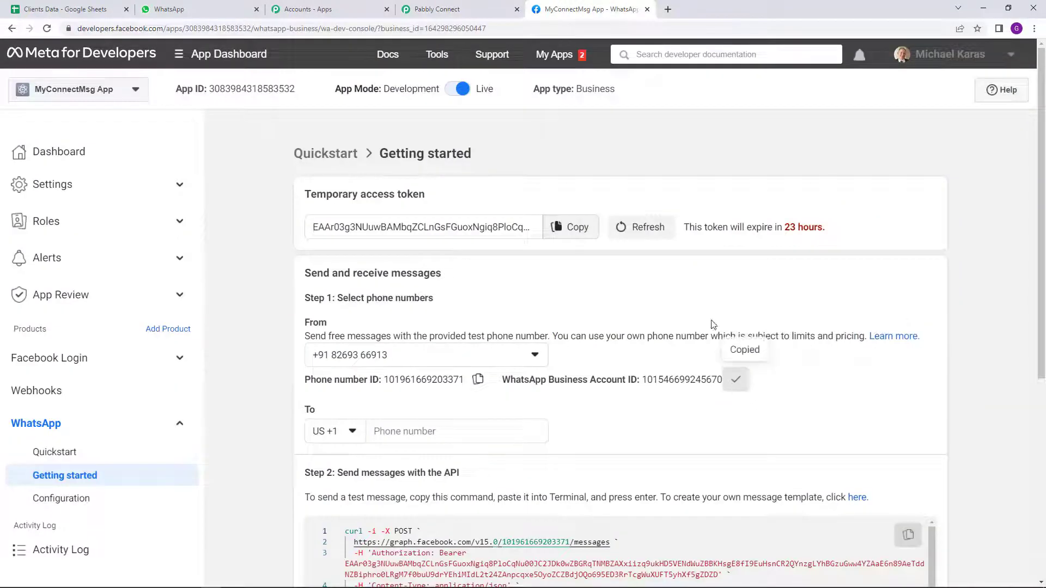
left_click(436, 9)
right_click(664, 425)
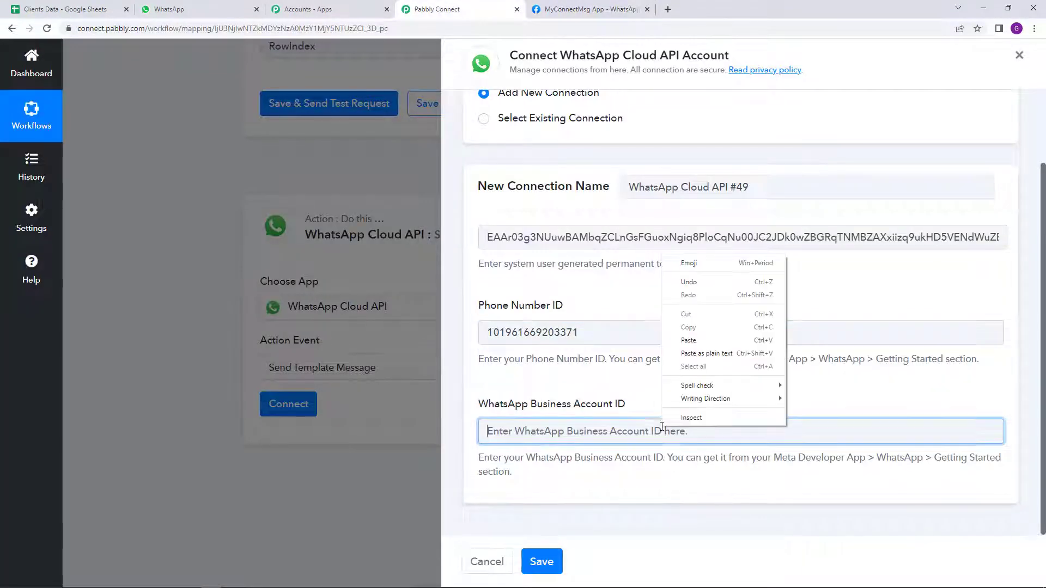
left_click(702, 352)
left_click(542, 562)
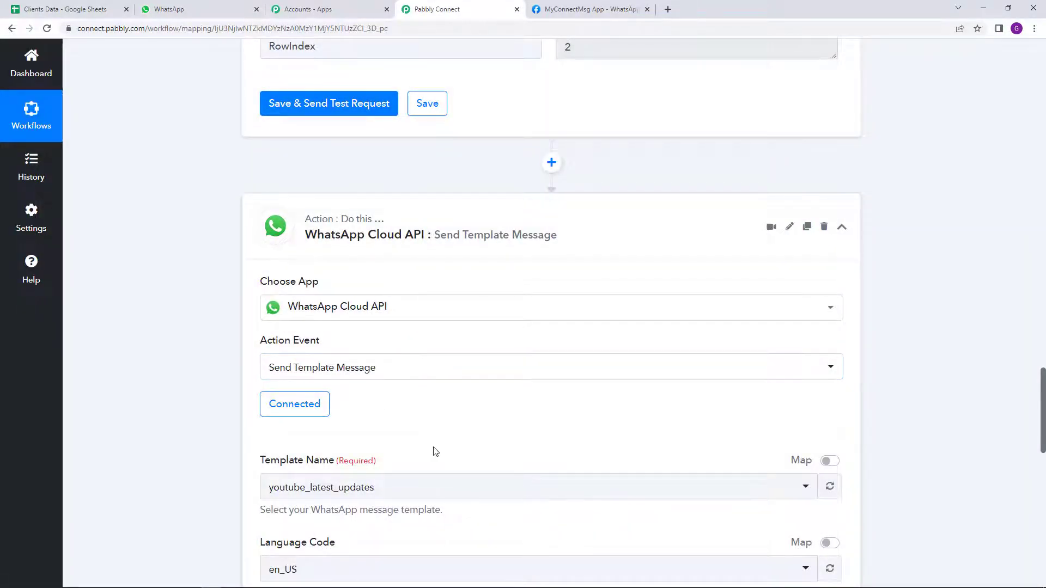
Check the action's Template Name field, then open the message template manager from Step 2 of the Meta app's Getting started page
scroll(434, 430, "down", 3)
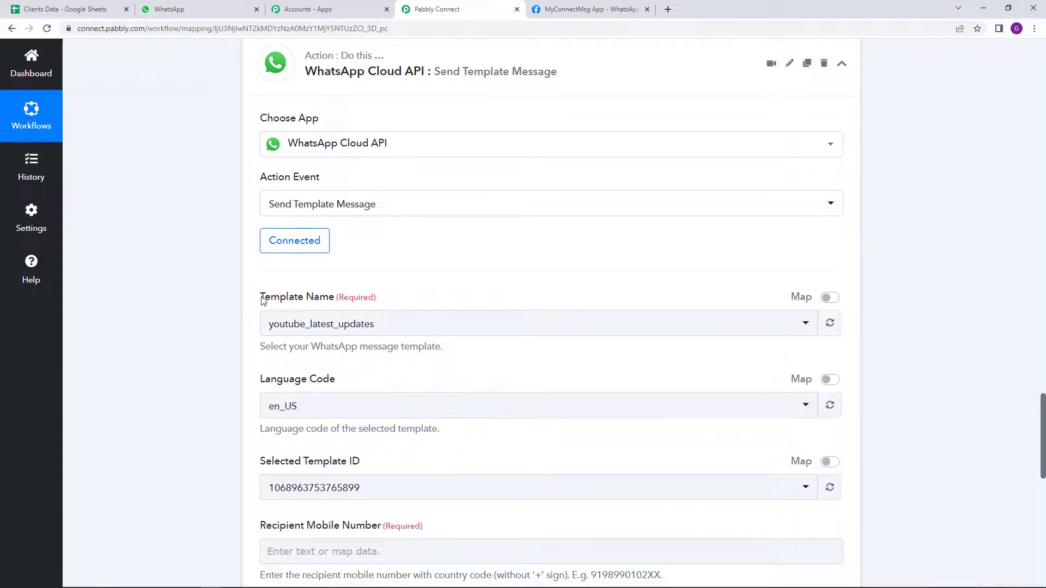
left_click_drag(261, 297, 329, 307)
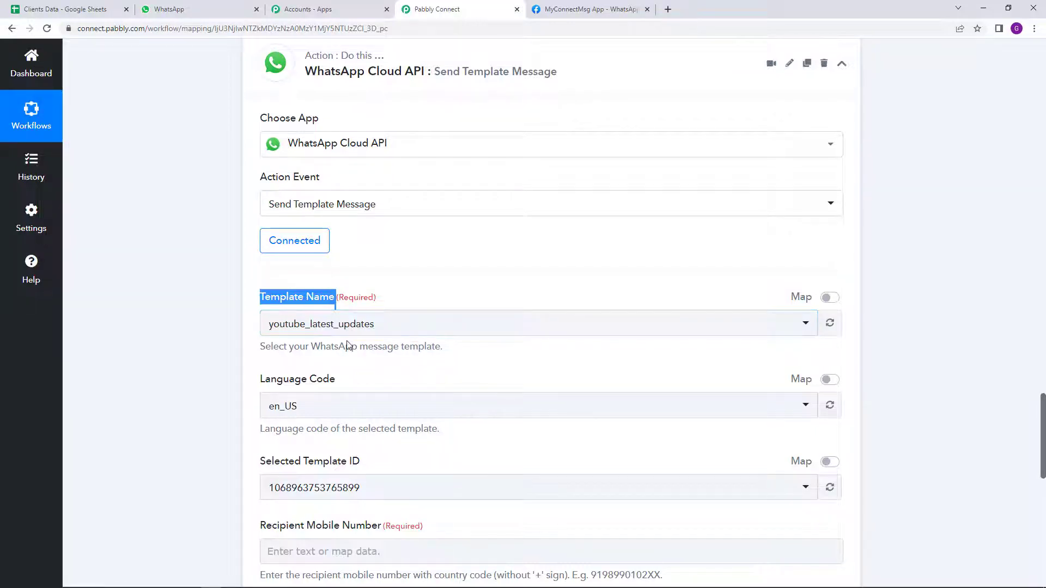
left_click(619, 9)
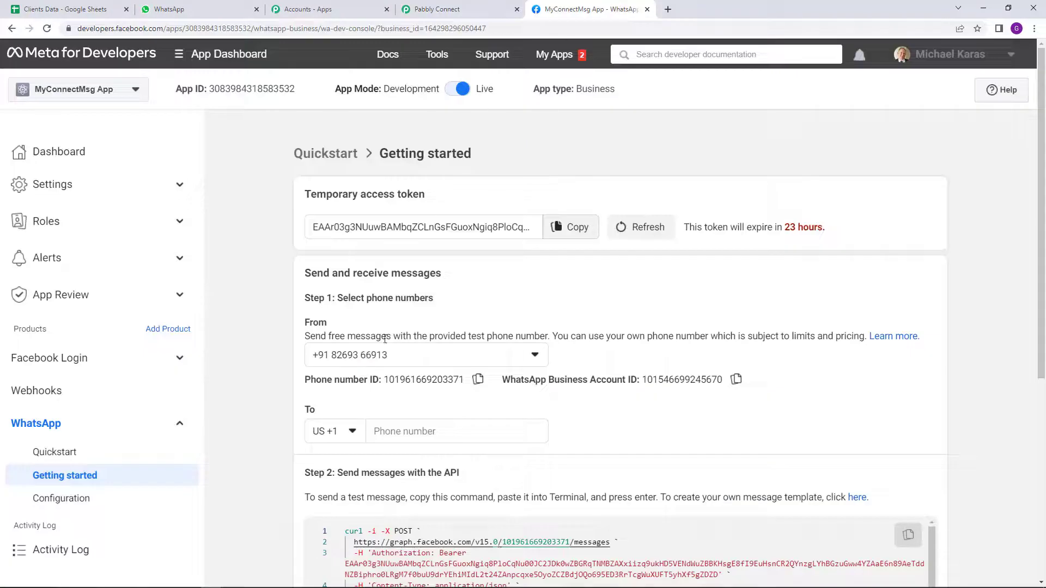
scroll(319, 324, "down", 3)
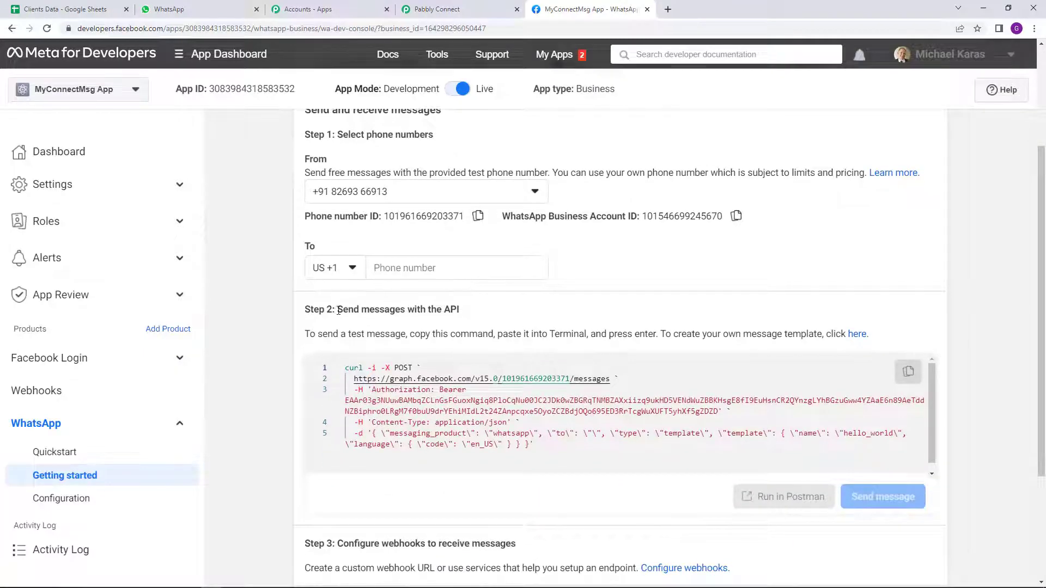
left_click_drag(338, 311, 465, 319)
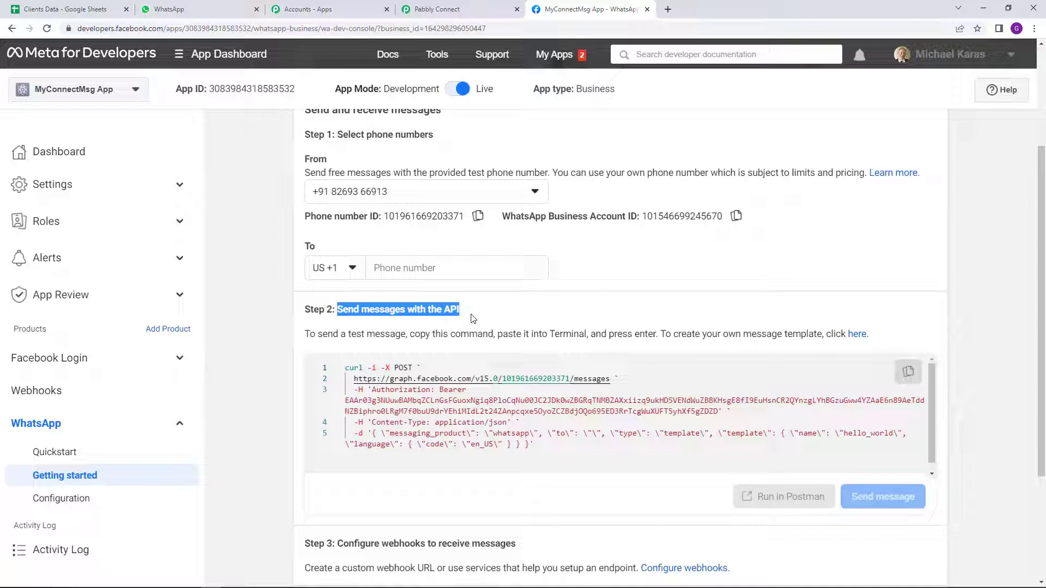
scroll(528, 315, "down", 1)
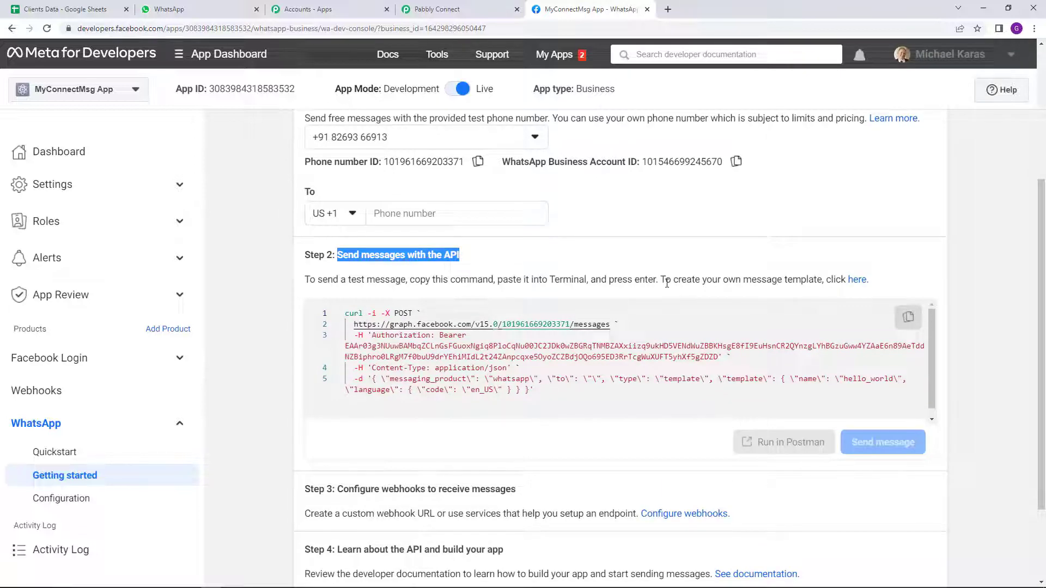
left_click_drag(666, 283, 815, 291)
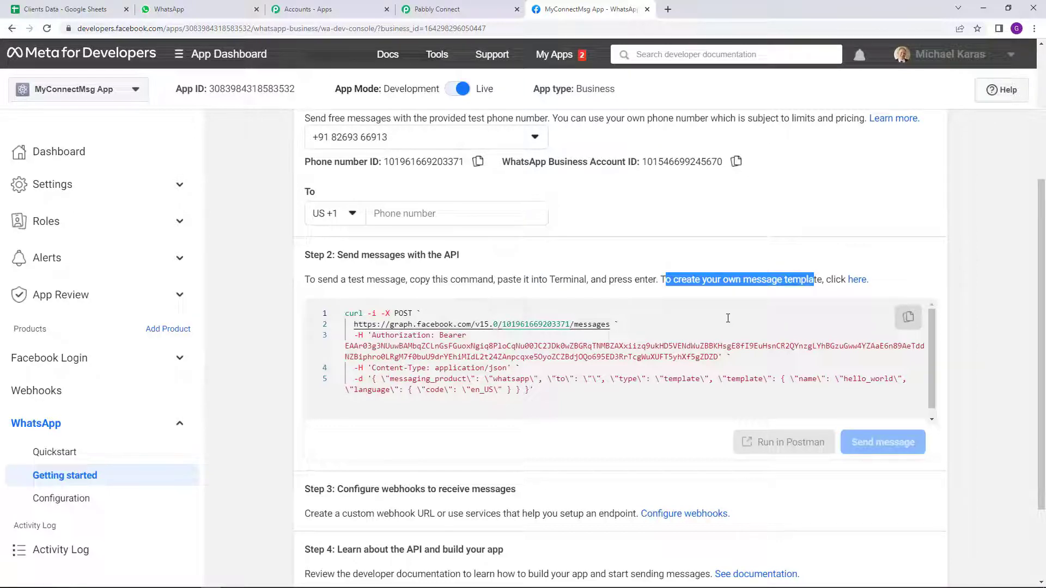
left_click(859, 280)
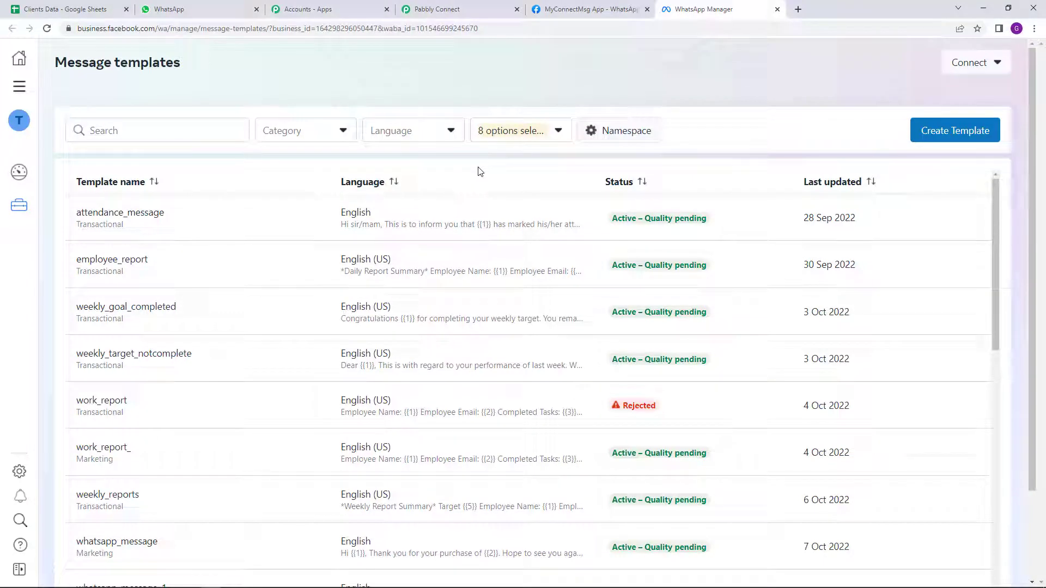
Open a new message template form, review its Category, Name and Languages sections, and close WhatsApp Manager without creating a template
left_click(942, 127)
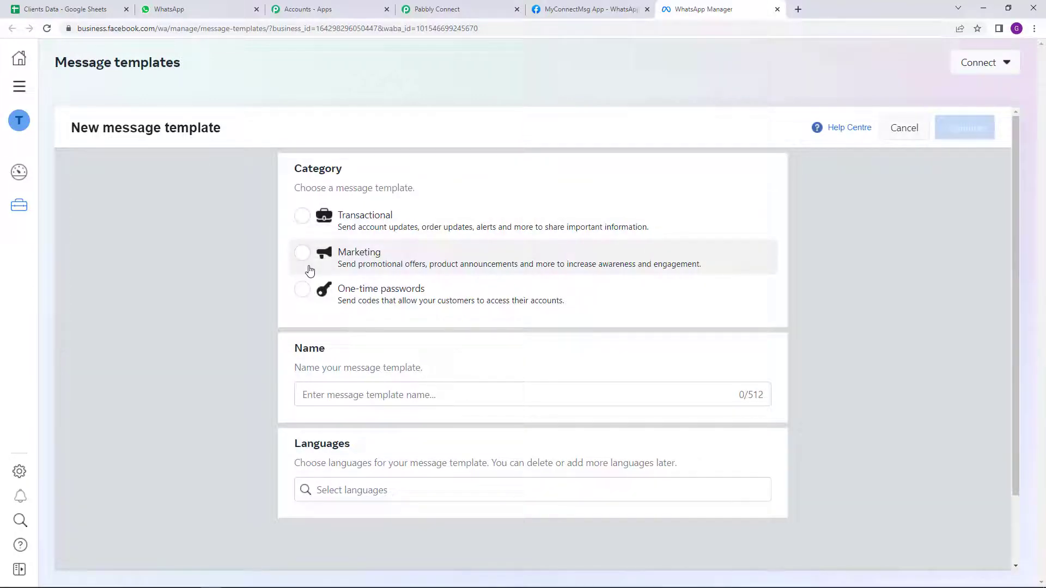
scroll(316, 278, "down", 2)
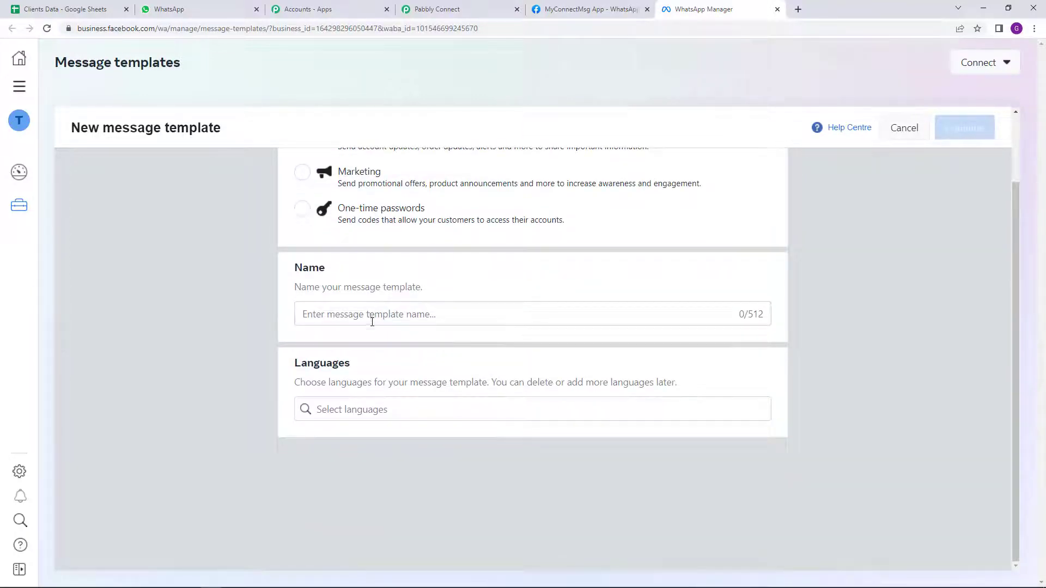
scroll(358, 416, "up", 2)
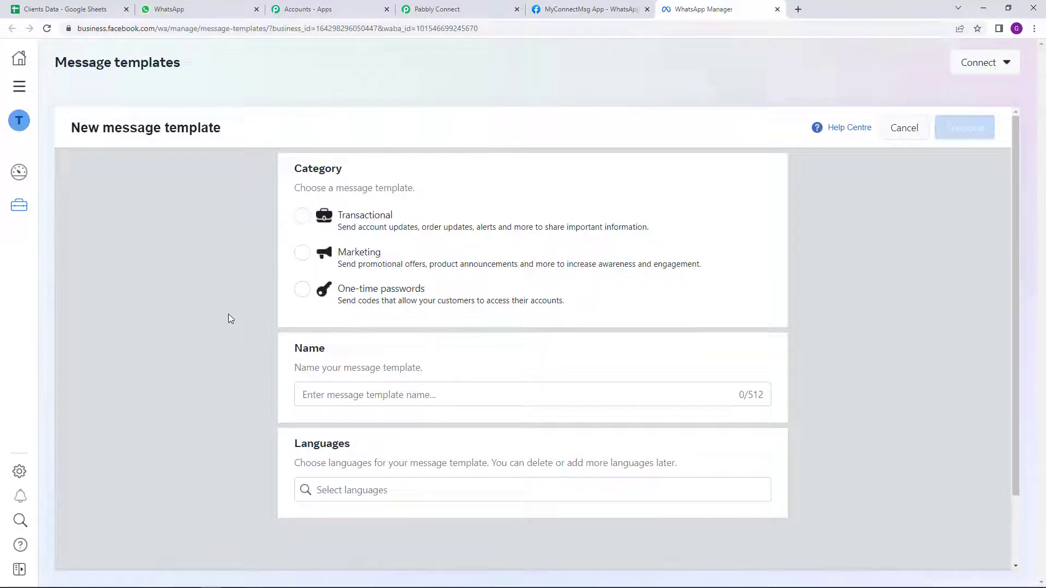
left_click(574, 6)
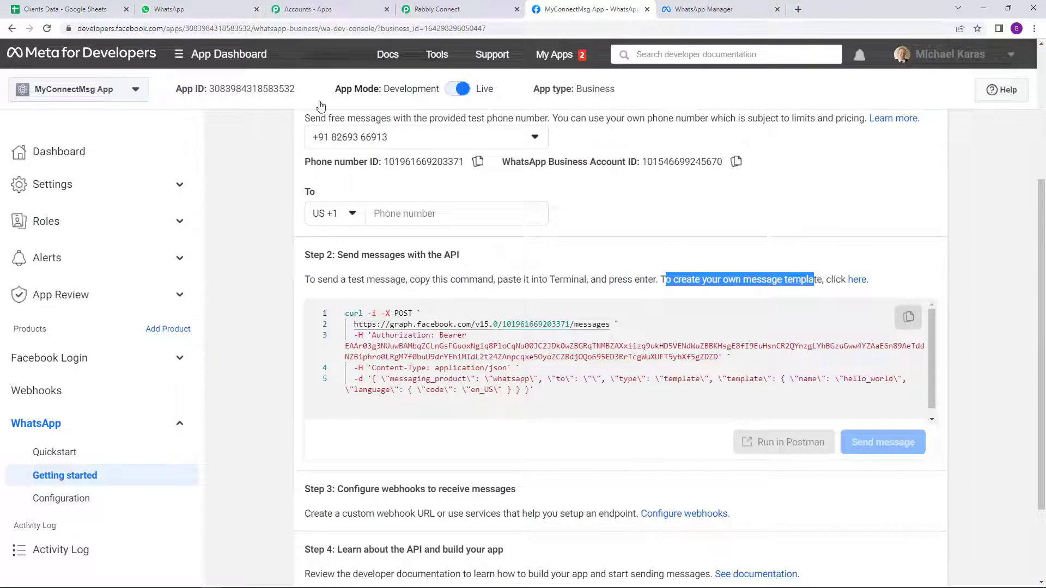
left_click(750, 9)
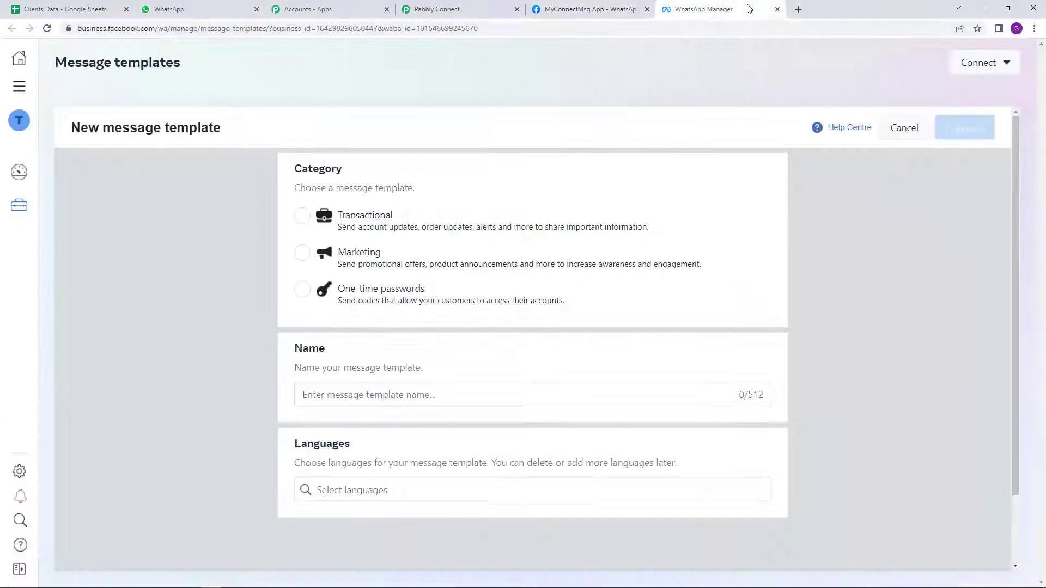
left_click(776, 10)
Reopen the message template manager, search for "diwali" and open the diwali_wishes template
left_click(852, 278)
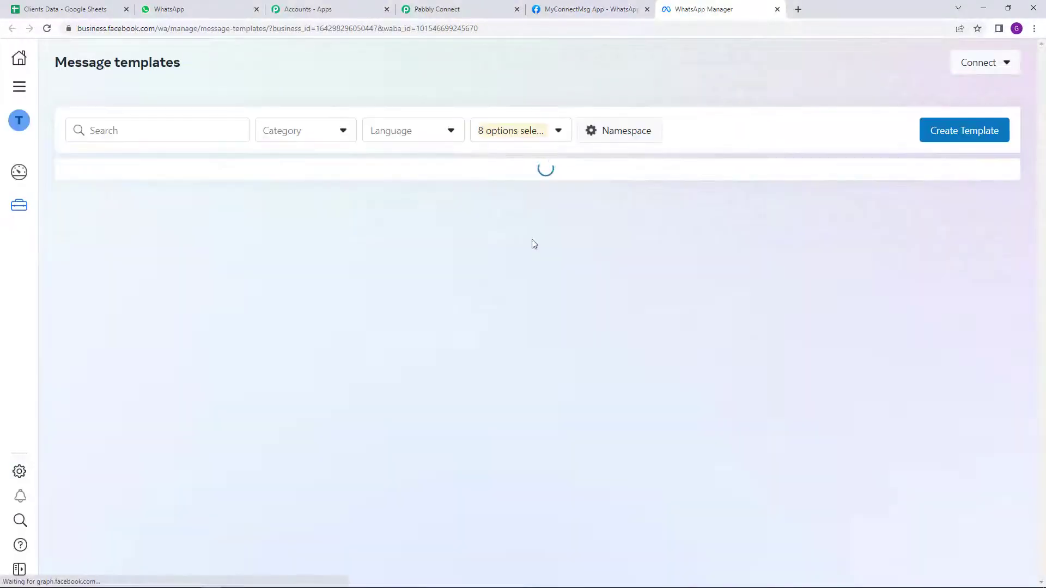
left_click(117, 132)
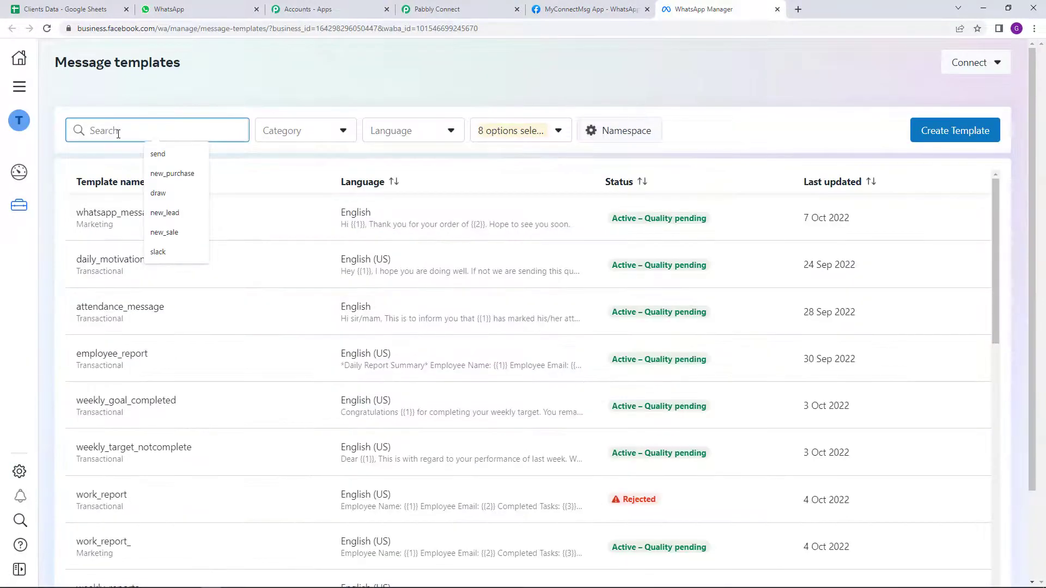
type("diwali")
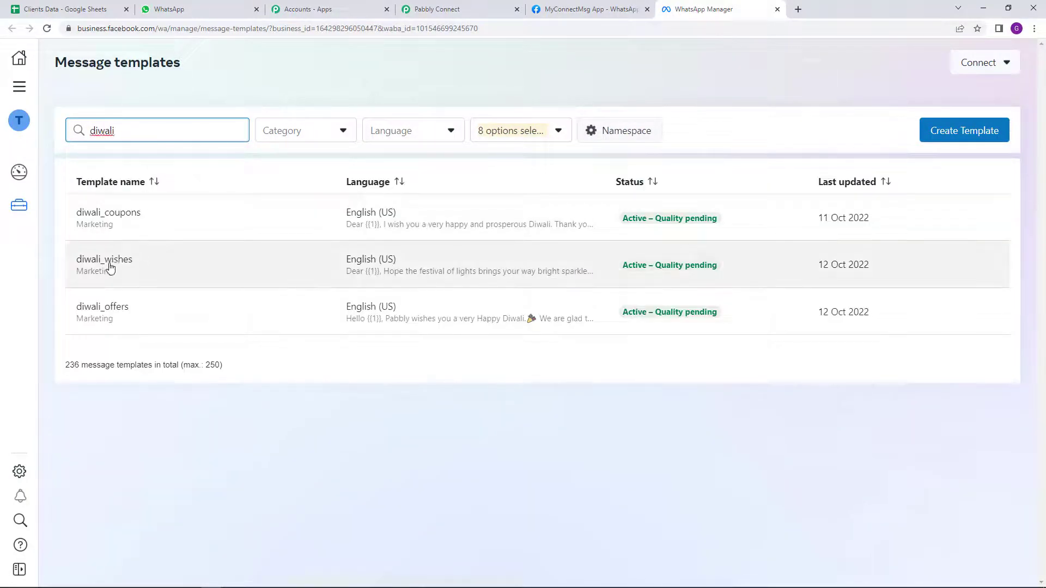
left_click(161, 265)
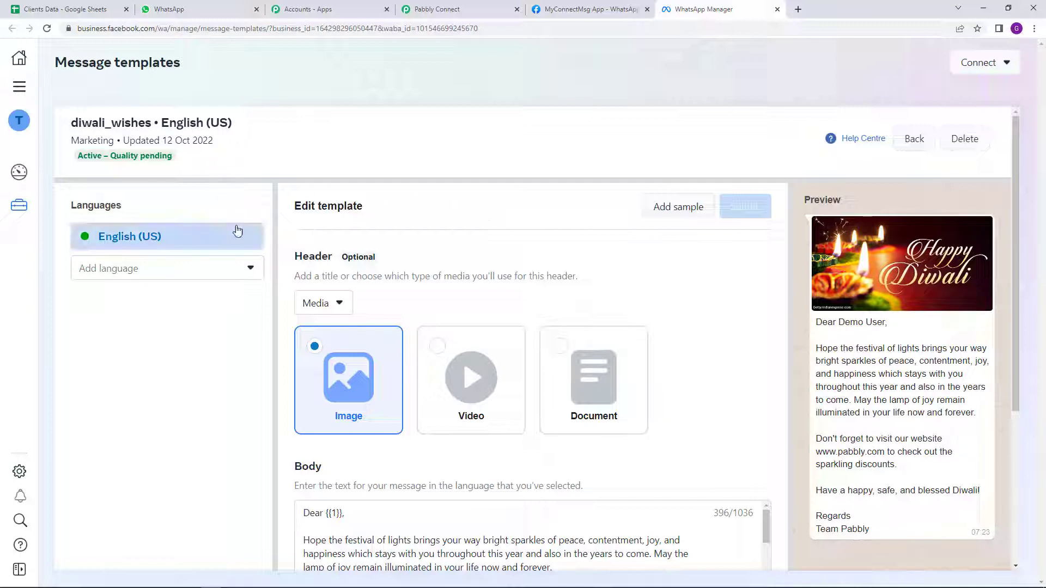
Examine the diwali_wishes template's header media options, body text with its variables, and the footer and button settings
scroll(593, 273, "down", 1)
scroll(594, 272, "down", 1)
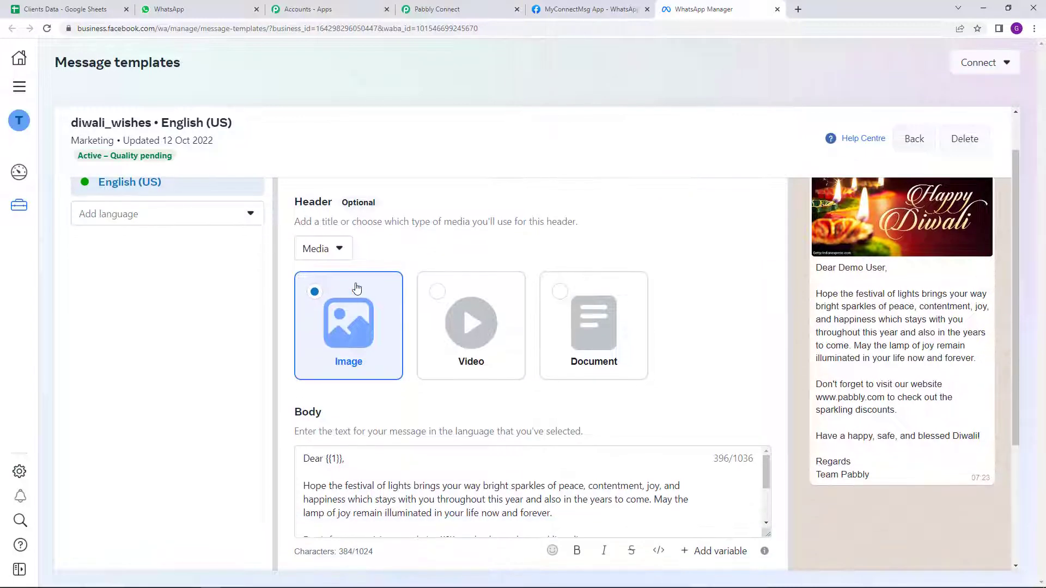
scroll(343, 286, "up", 2)
left_click(334, 311)
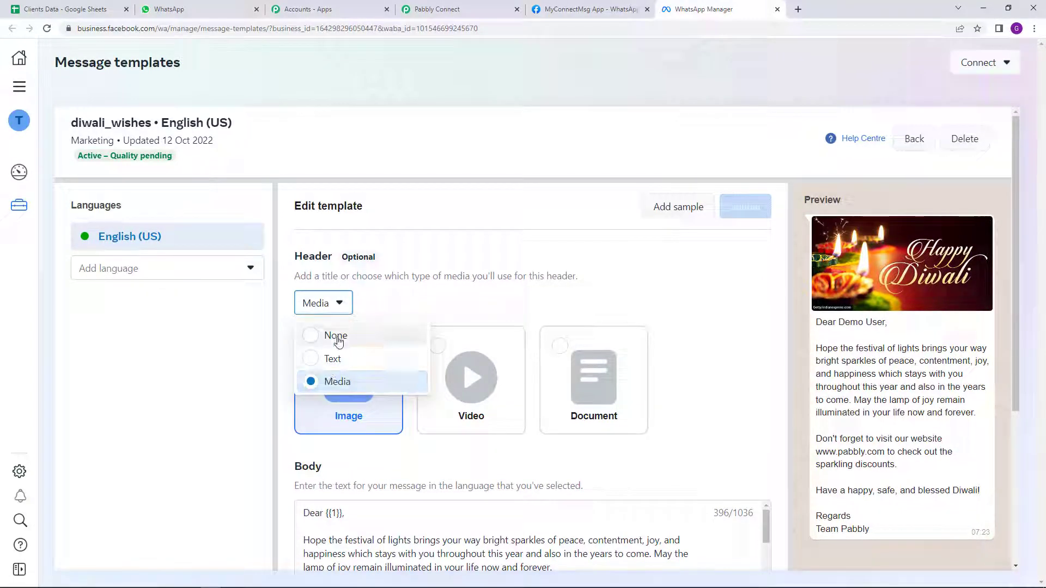
left_click(473, 296)
scroll(474, 298, "down", 2)
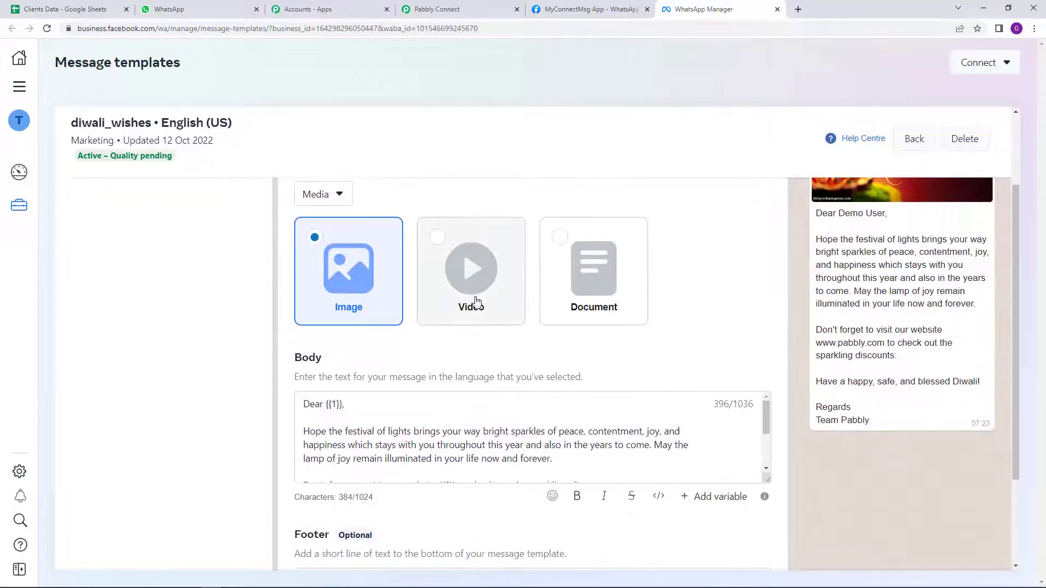
scroll(474, 302, "down", 2)
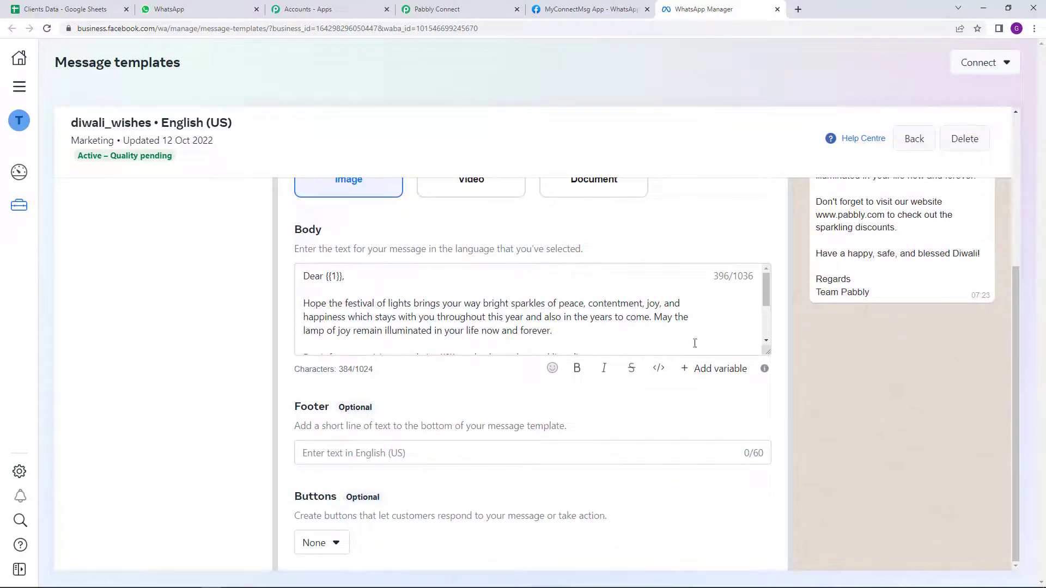
left_click(768, 342)
scroll(764, 282, "up", 2)
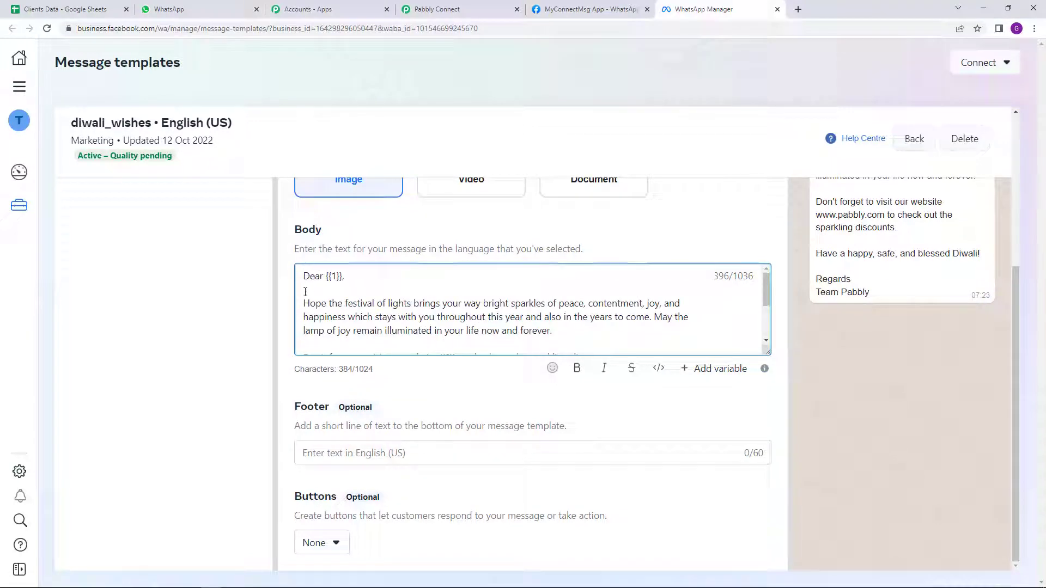
scroll(306, 299, "down", 3)
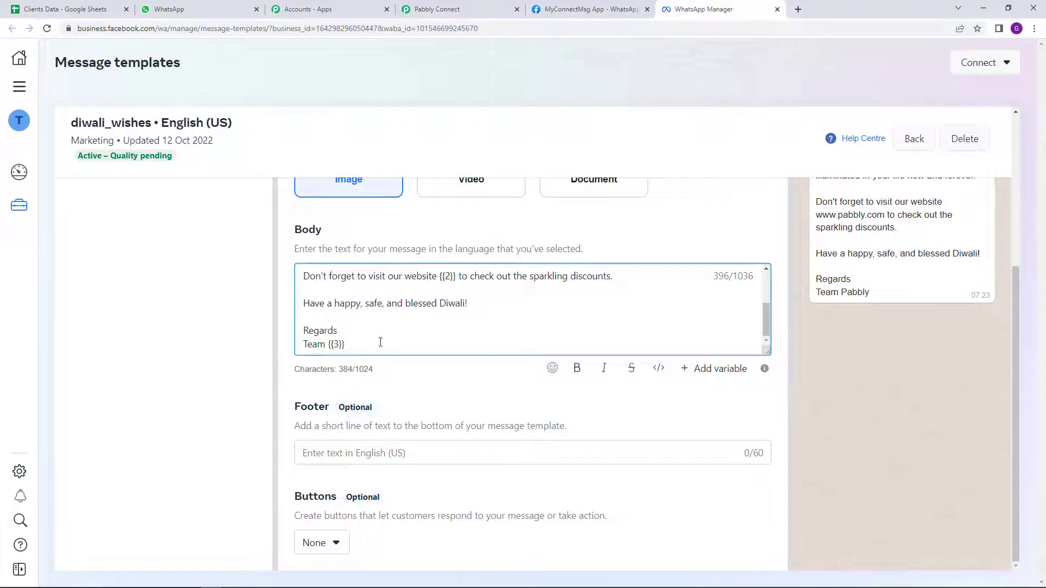
Examine the diwali_wishes template's button type options and compare its header and body settings with the message preview
scroll(378, 340, "up", 3)
scroll(379, 341, "down", 3)
left_click(313, 550)
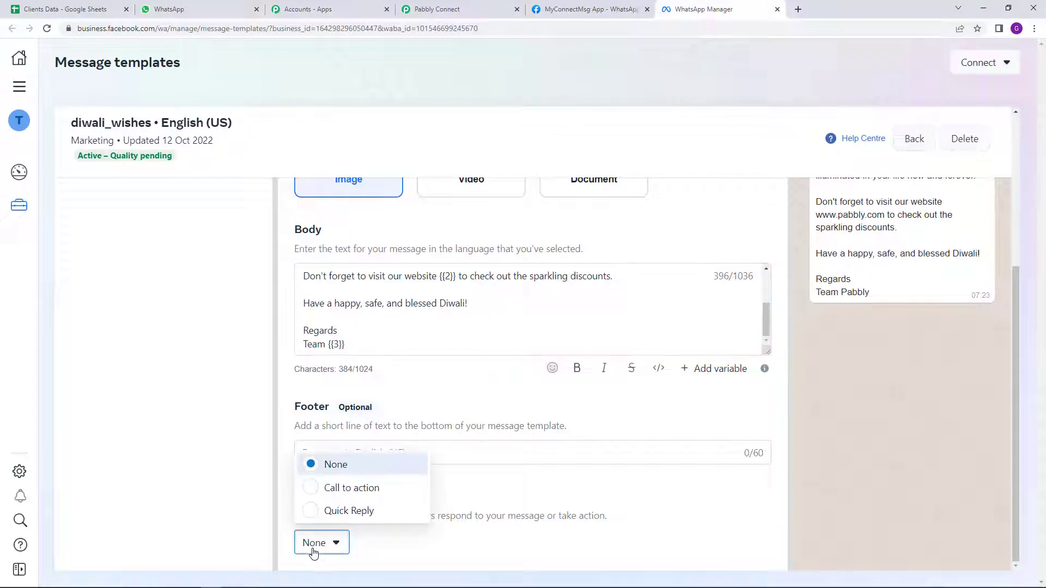
left_click(401, 541)
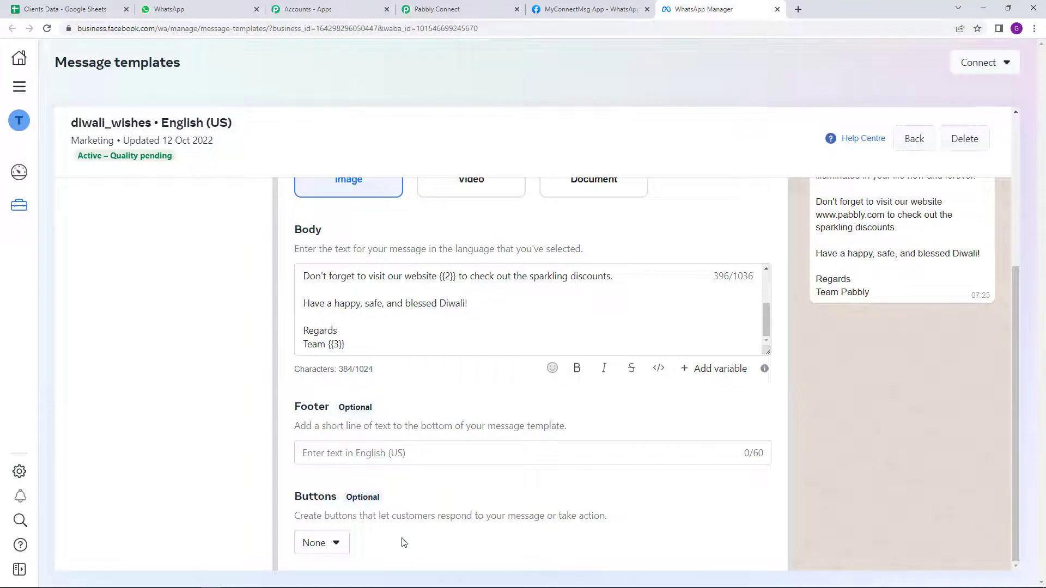
scroll(404, 542, "up", 4)
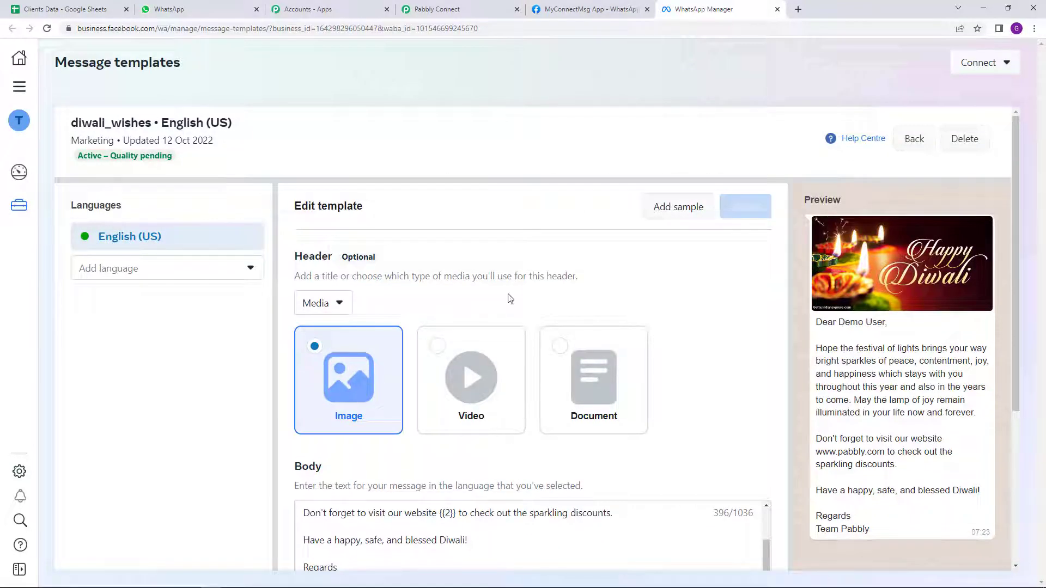
scroll(845, 278, "down", 1)
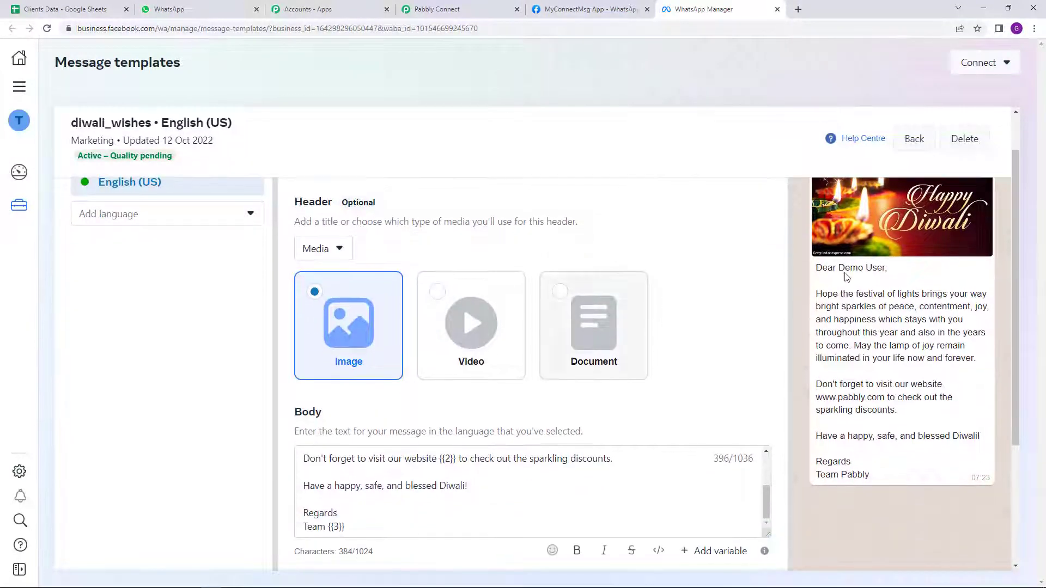
scroll(818, 281, "up", 1)
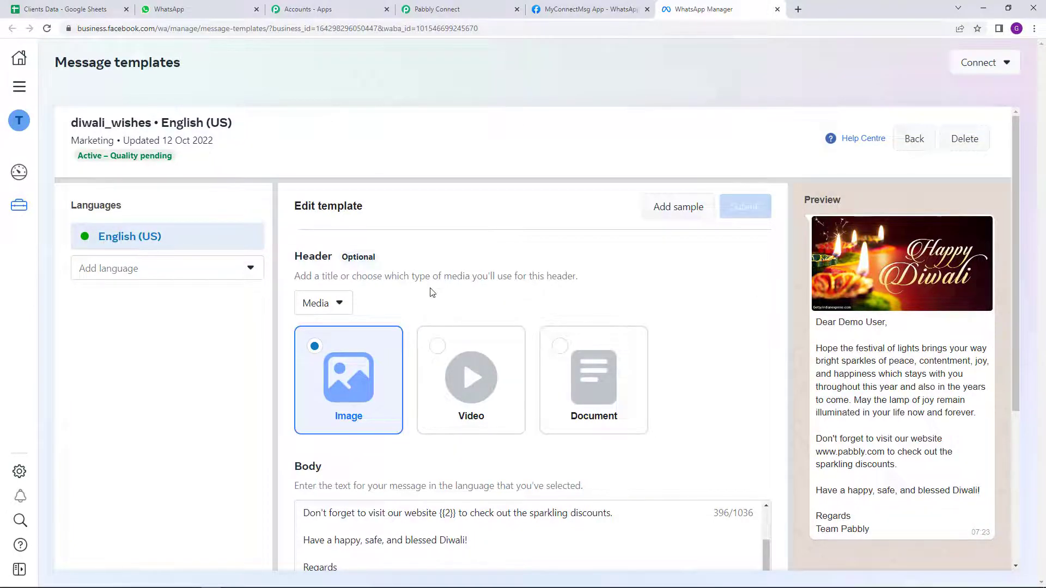
scroll(432, 294, "down", 4)
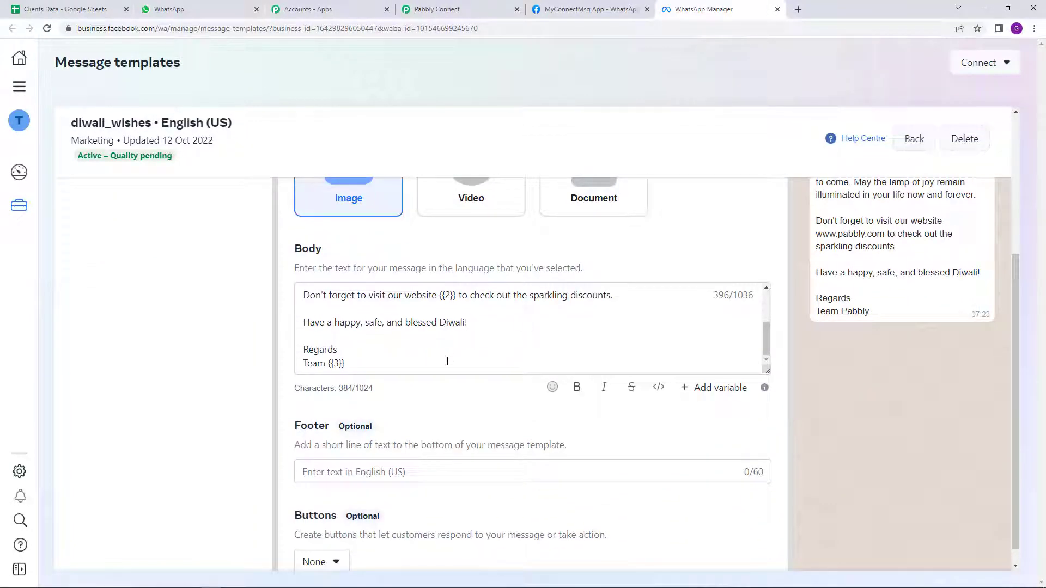
scroll(446, 362, "down", 1)
scroll(433, 384, "up", 4)
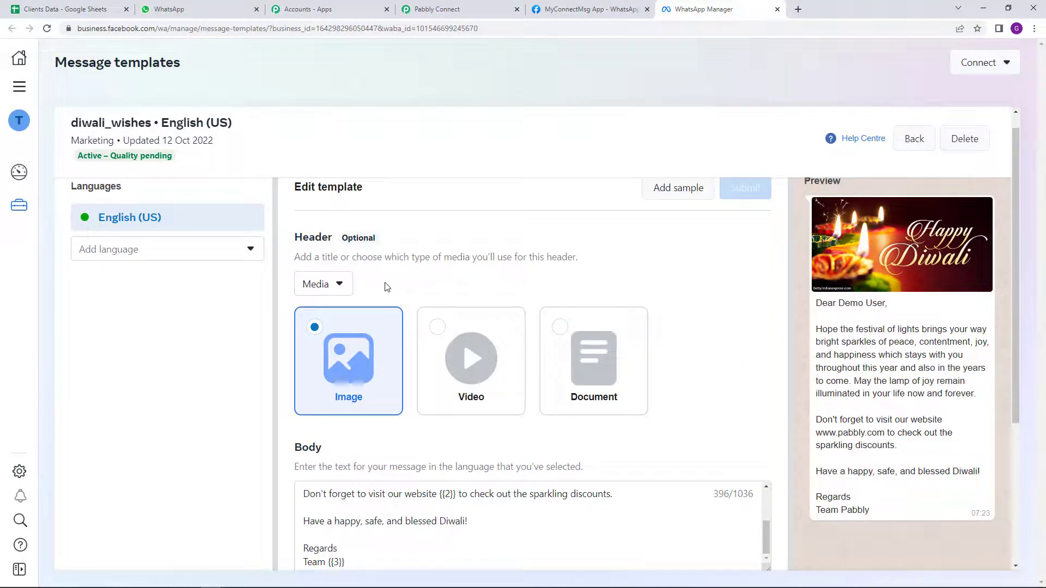
scroll(545, 359, "up", 1)
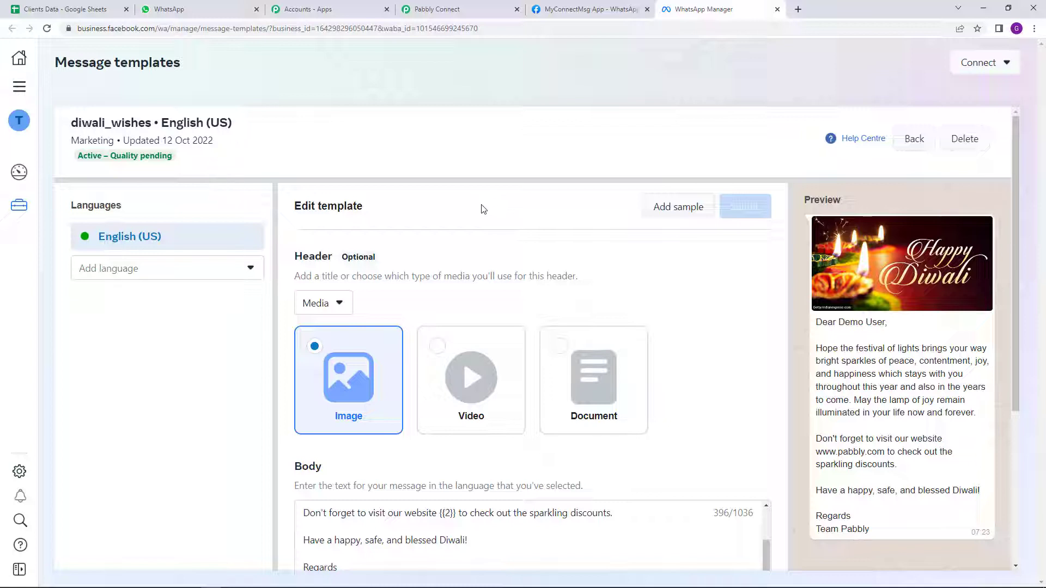
Switch to Pabbly Connect and set the WhatsApp action's Template Name to diwali_wishes
left_click(451, 7)
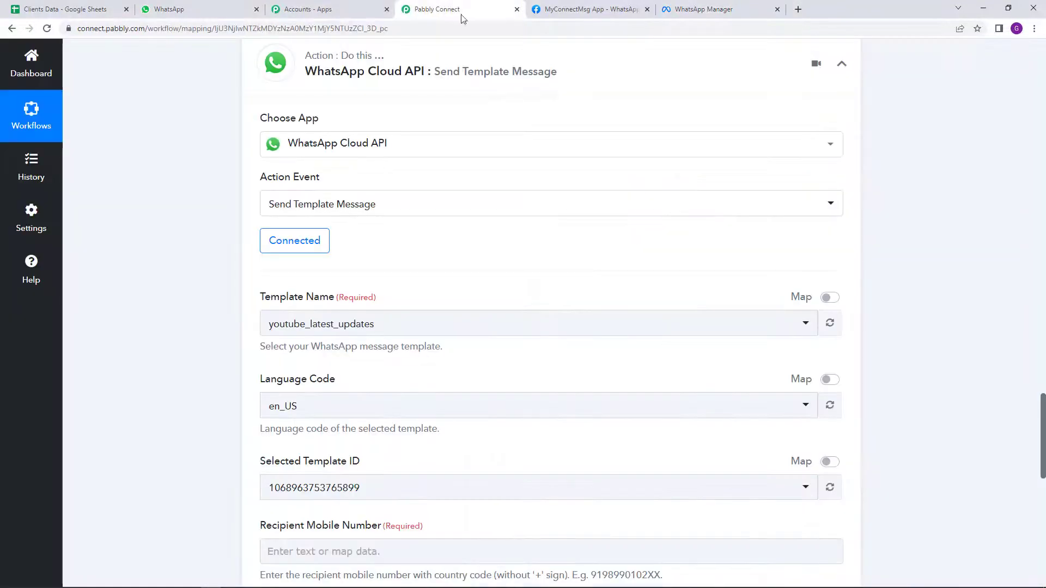
left_click(422, 322)
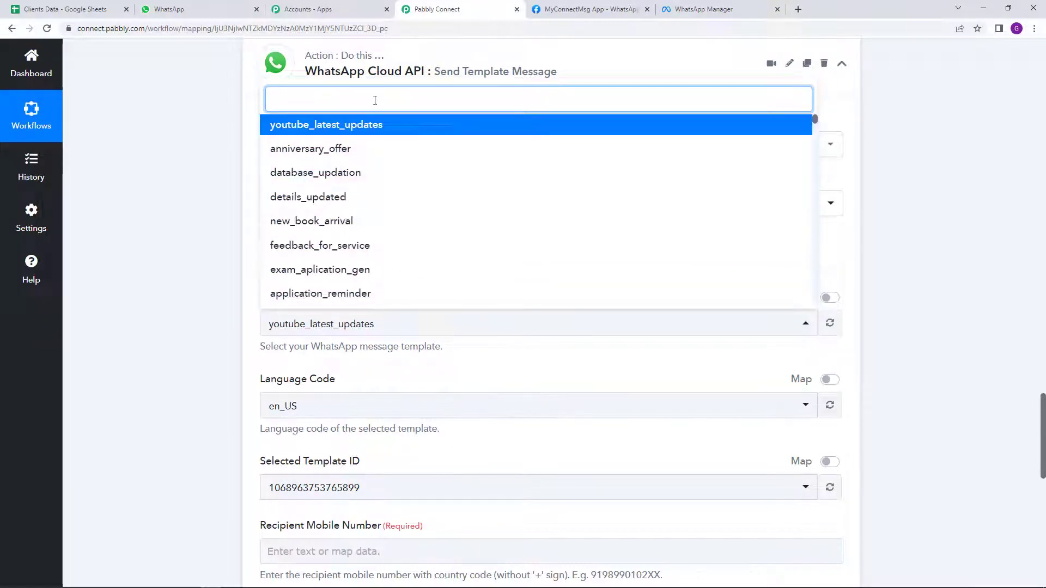
type("di")
type("wal")
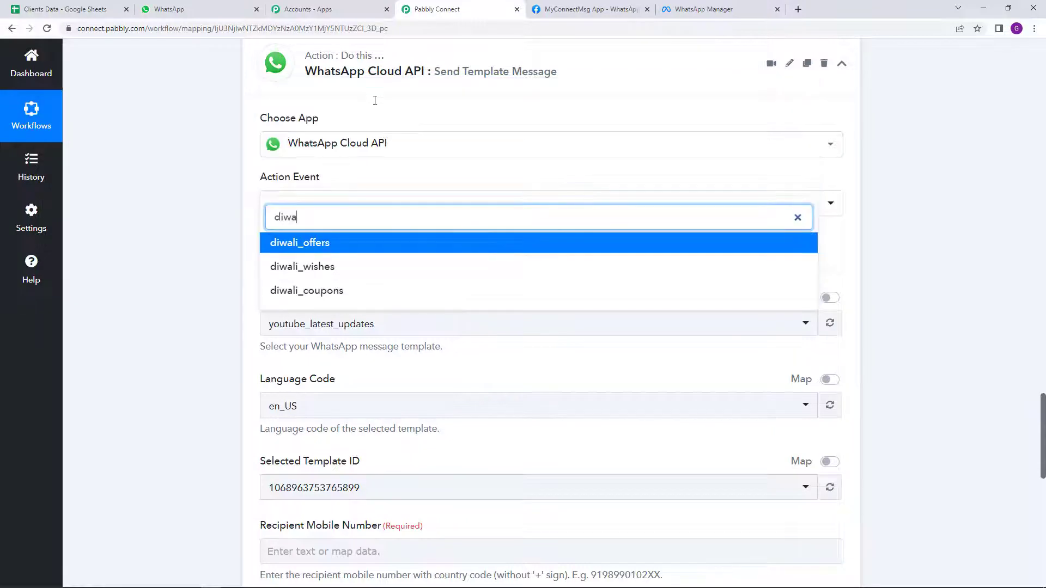
left_click(306, 275)
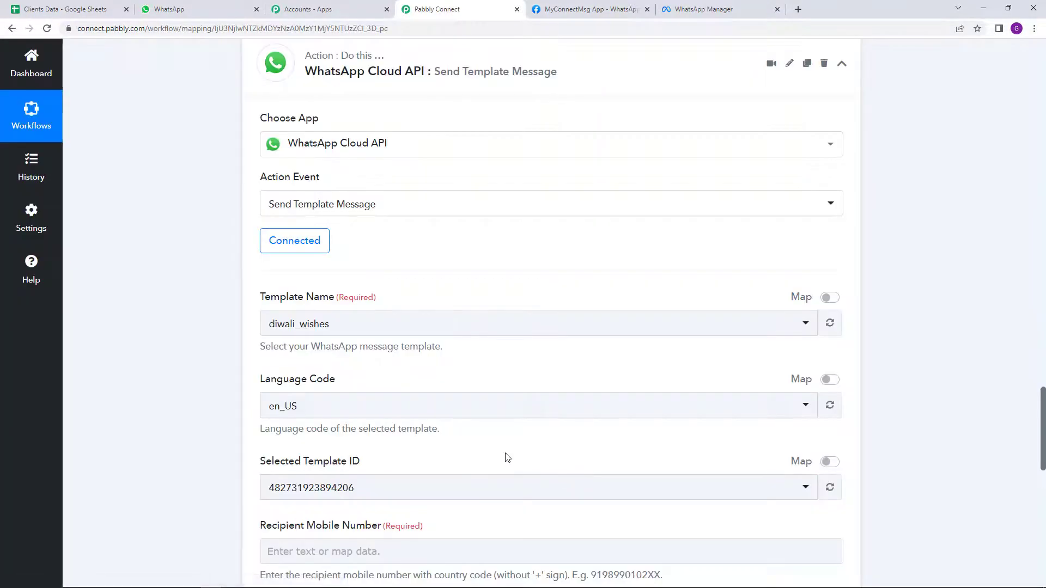
Review the template's message fields and compare the required Recipient Mobile Number format with the Contact Number in the Iterator's response
scroll(528, 436, "down", 6)
scroll(528, 401, "down", 1)
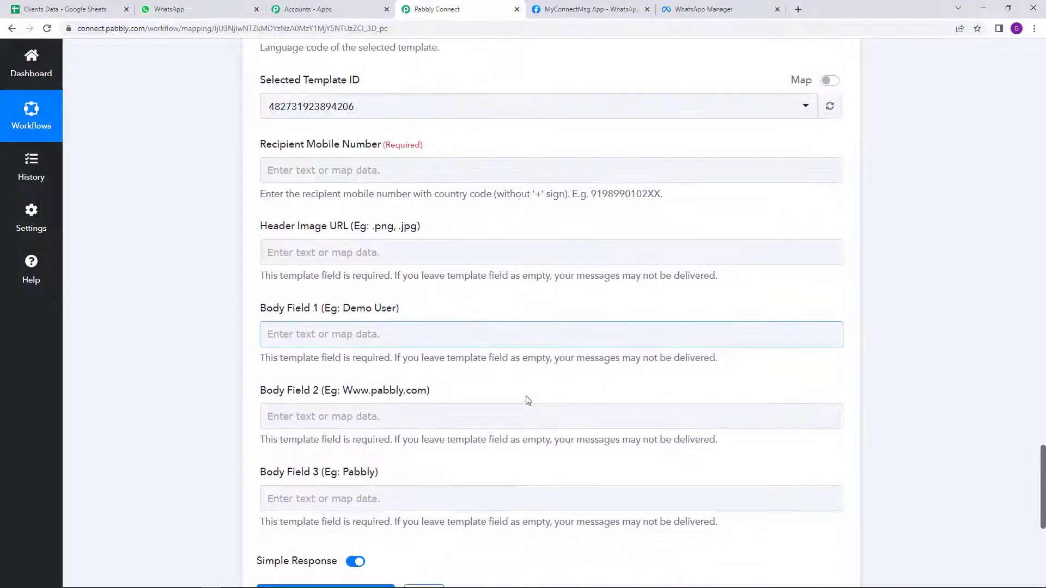
left_click(485, 332)
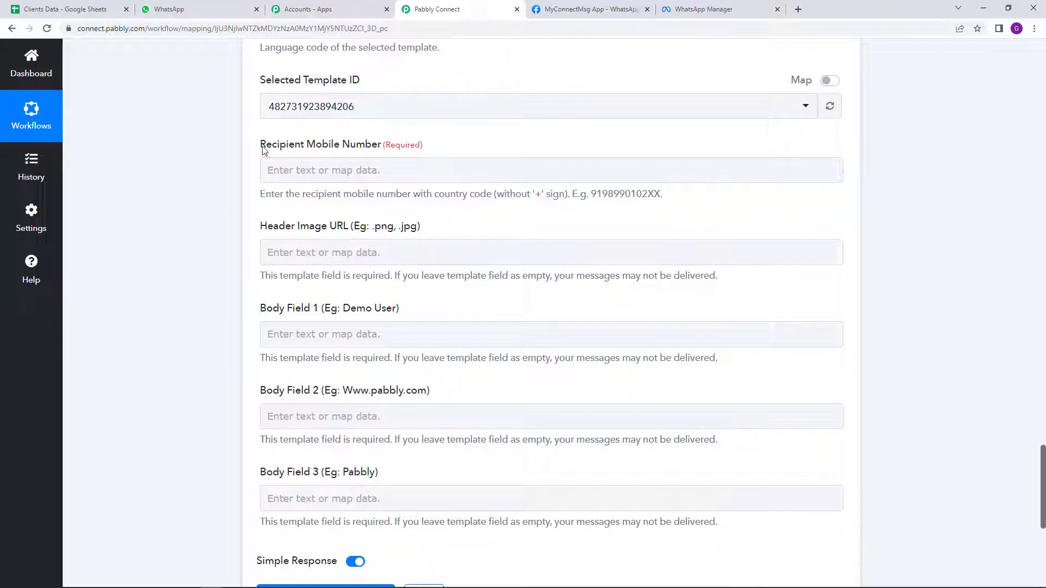
left_click_drag(262, 148, 384, 145)
left_click(510, 147)
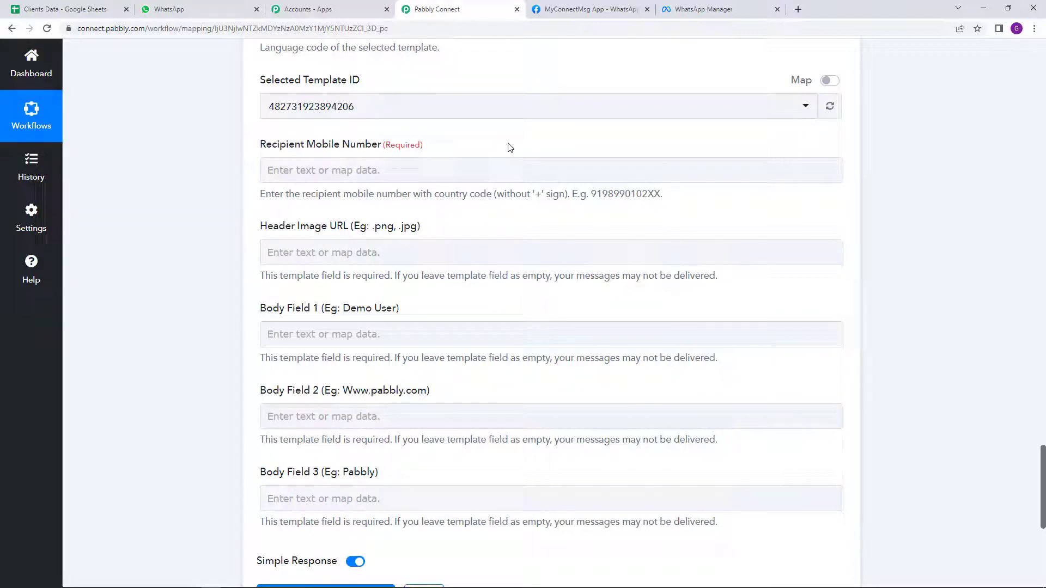
left_click(422, 166)
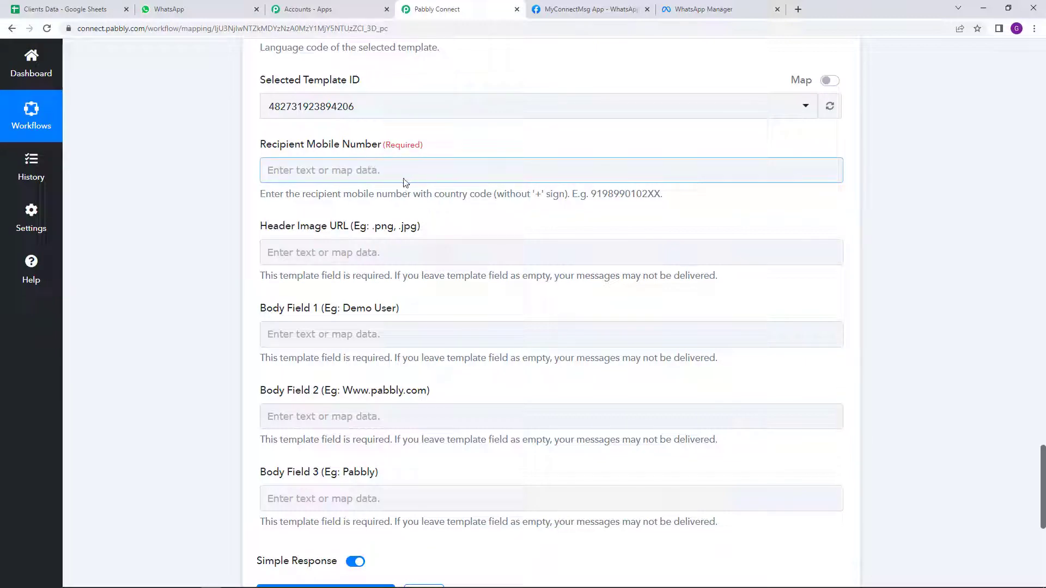
scroll(801, 260, "up", 20)
scroll(931, 314, "down", 8)
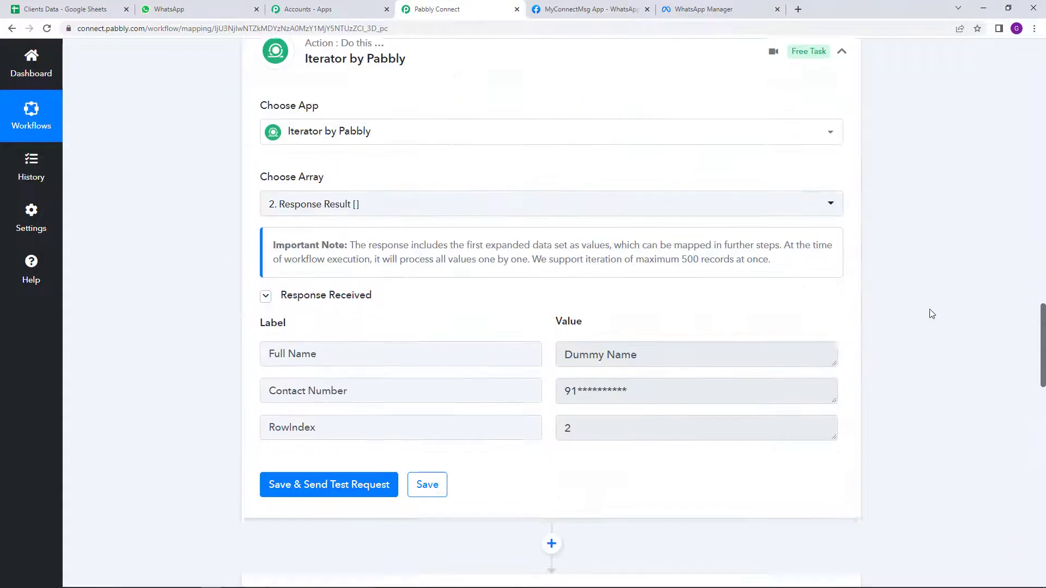
left_click_drag(565, 226, 647, 224)
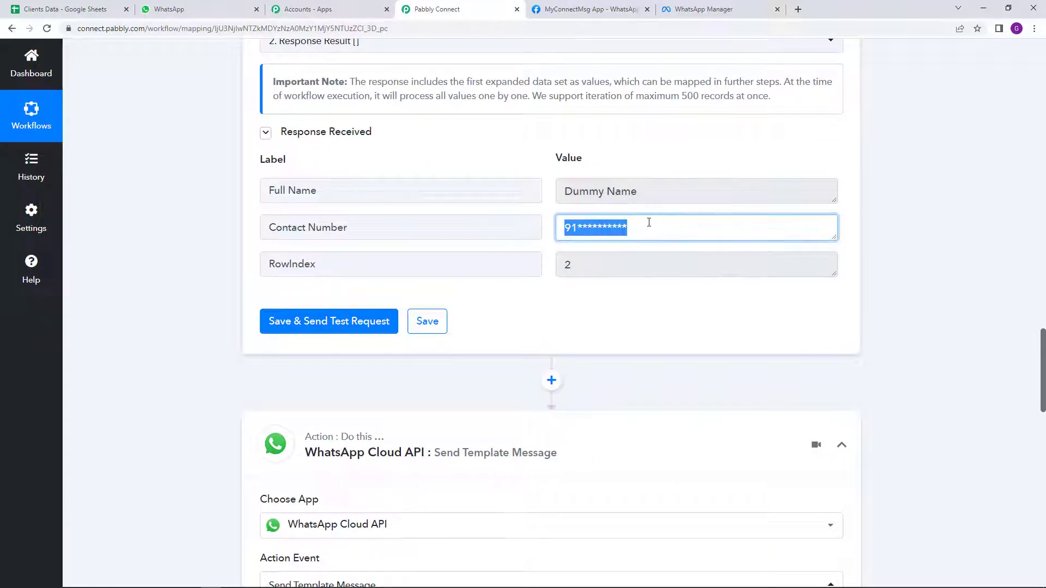
scroll(603, 332, "down", 13)
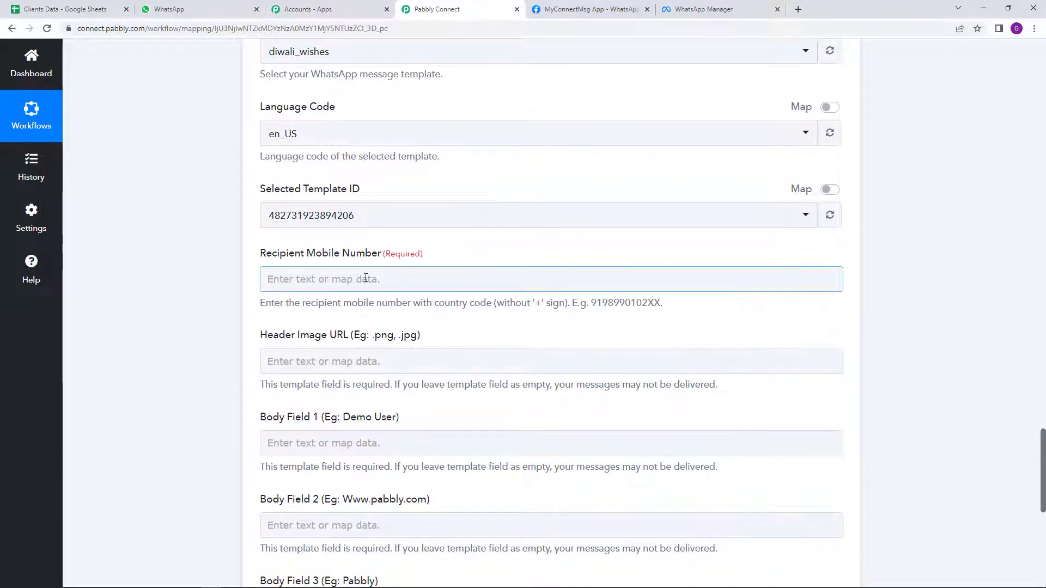
scroll(365, 277, "up", 10)
left_click_drag(565, 119, 628, 121)
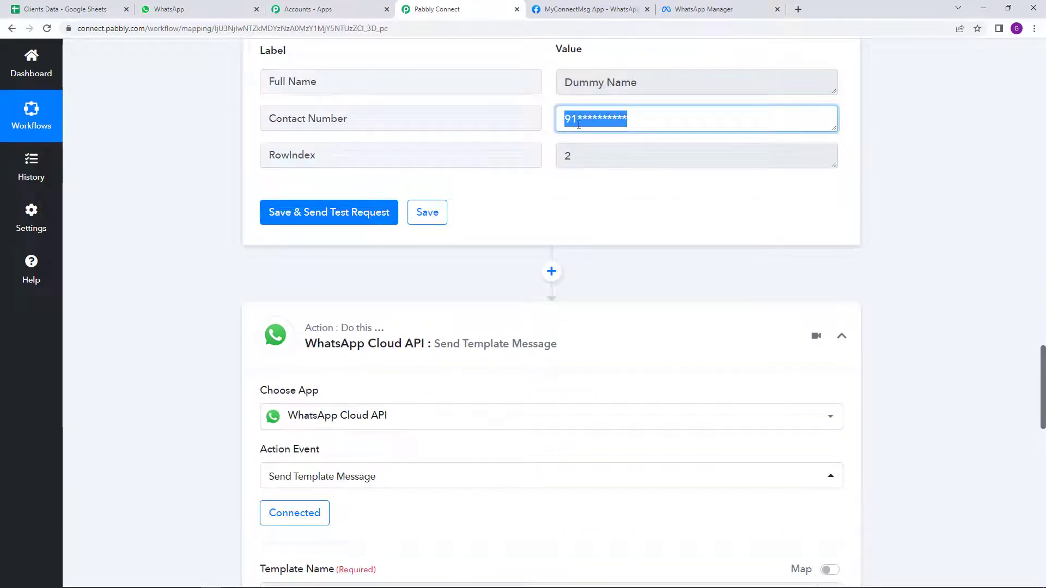
scroll(490, 284, "down", 10)
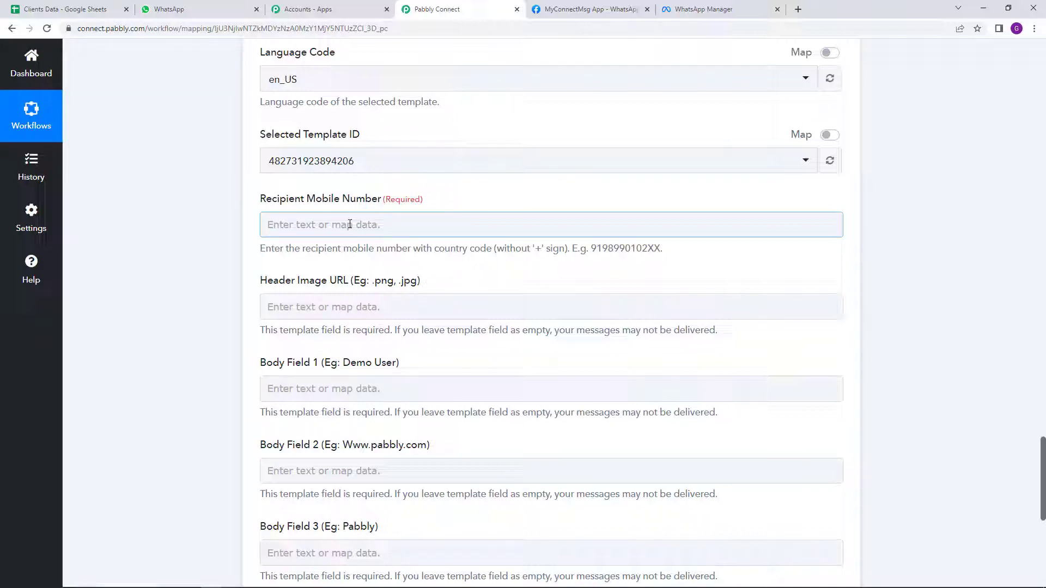
Map the Recipient Mobile Number to the Contact Number from step 3, Iterator by Pabbly
left_click(321, 226)
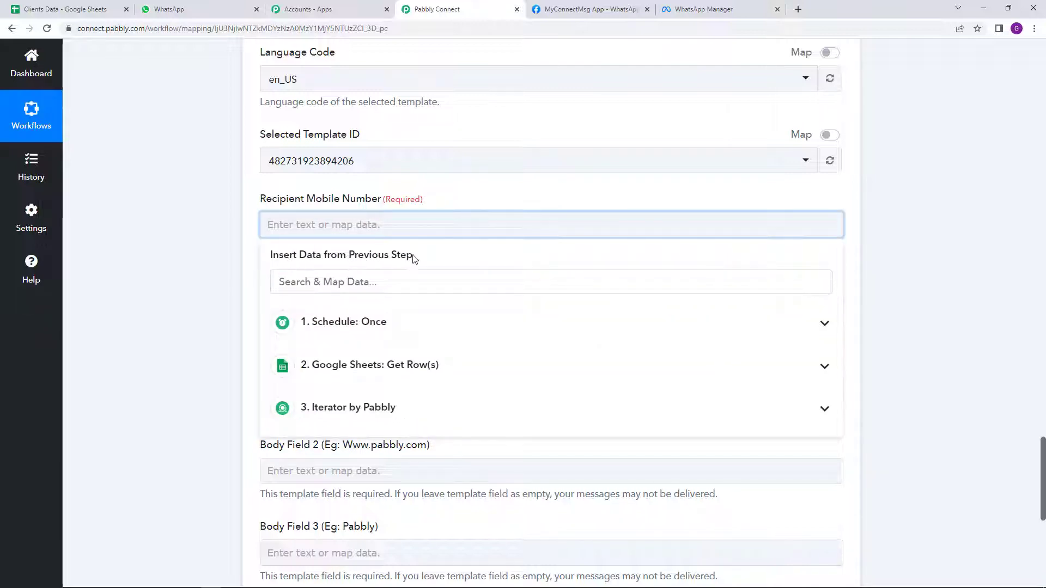
left_click(425, 418)
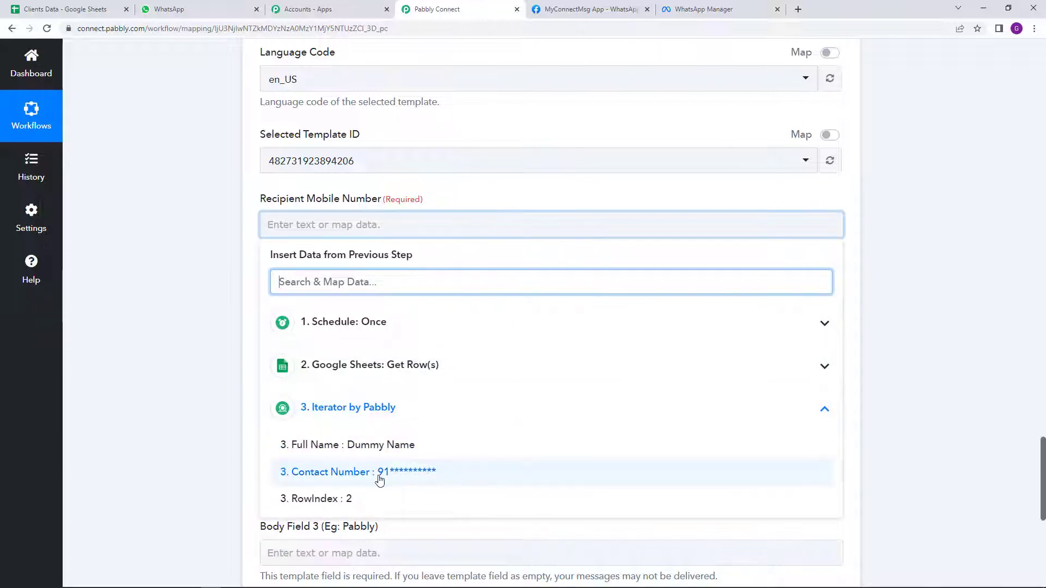
left_click(376, 479)
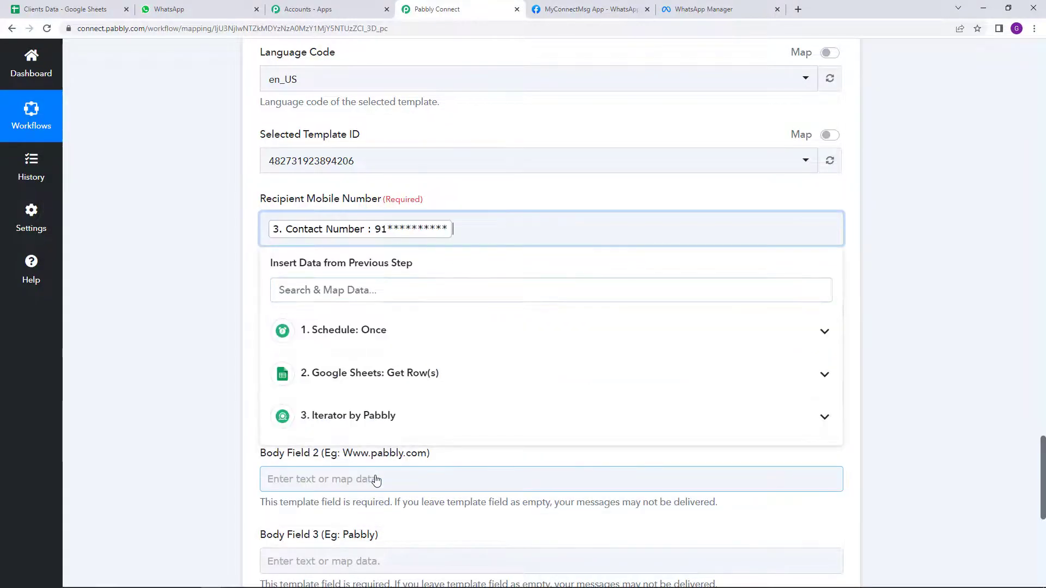
left_click(427, 183)
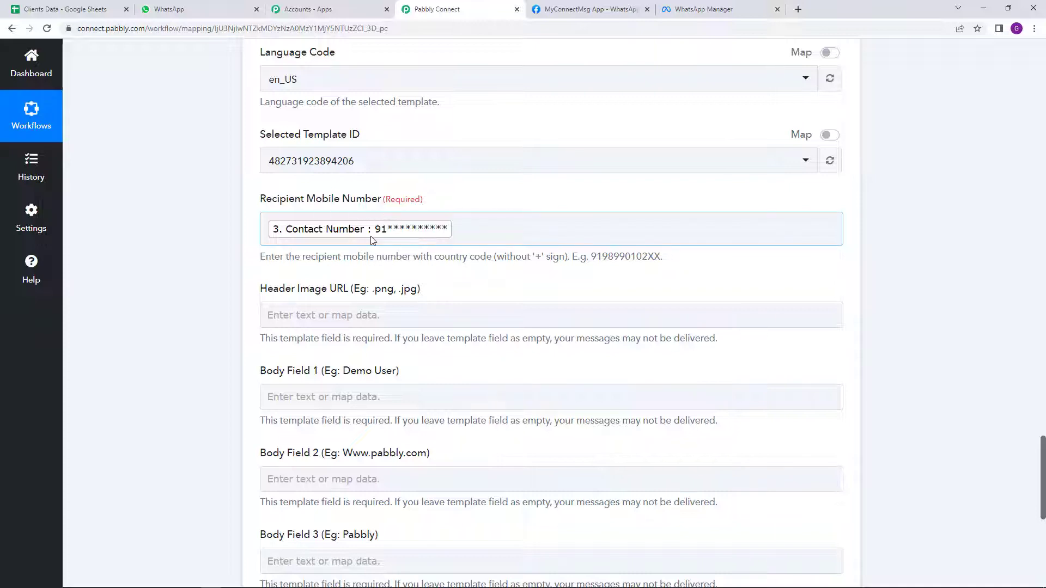
Check the Header Image URL field's accepted file formats against the header image in the diwali_wishes template preview
scroll(372, 240, "down", 1)
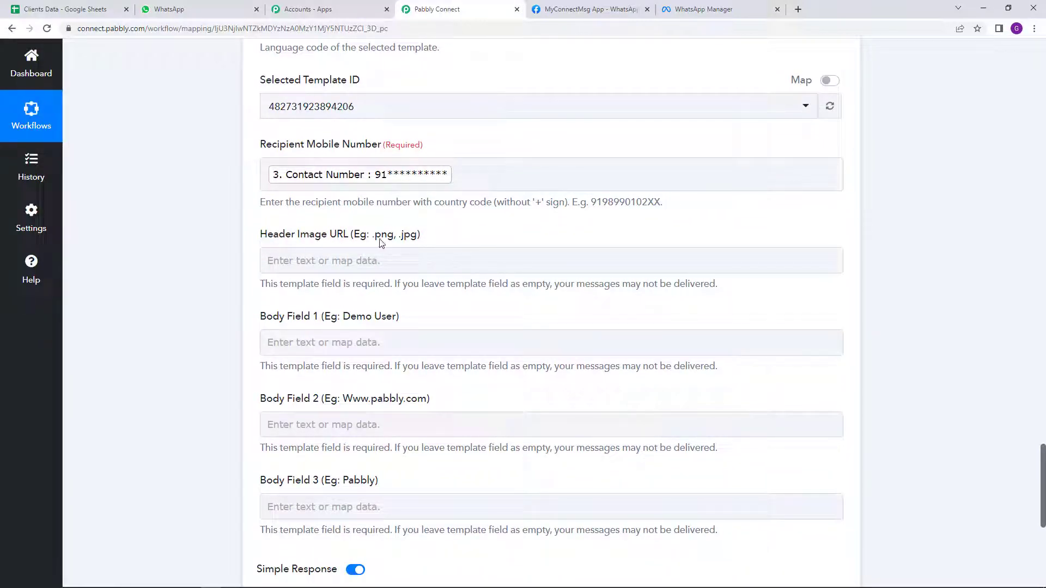
left_click(365, 253)
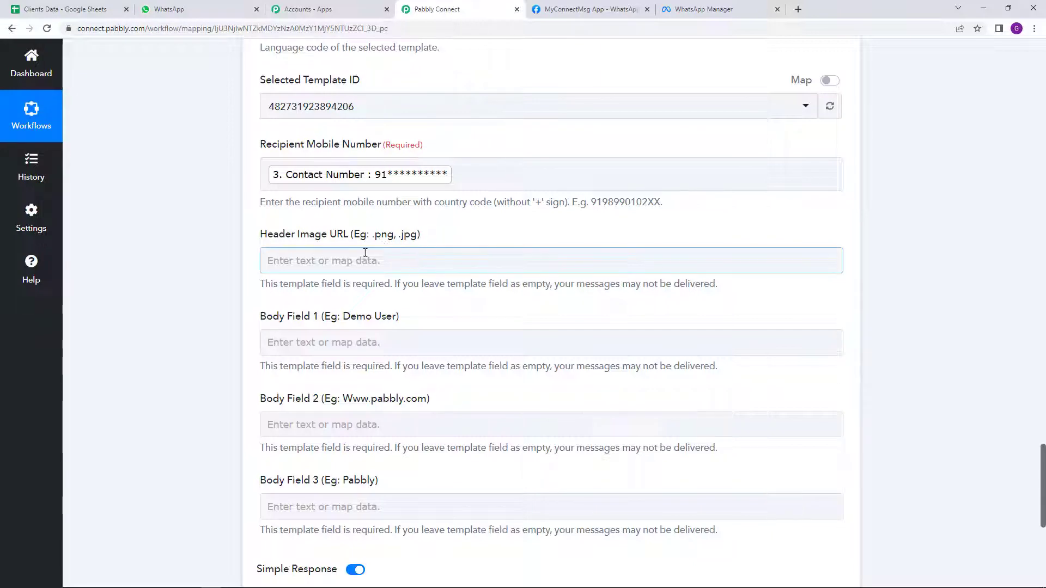
left_click(692, 7)
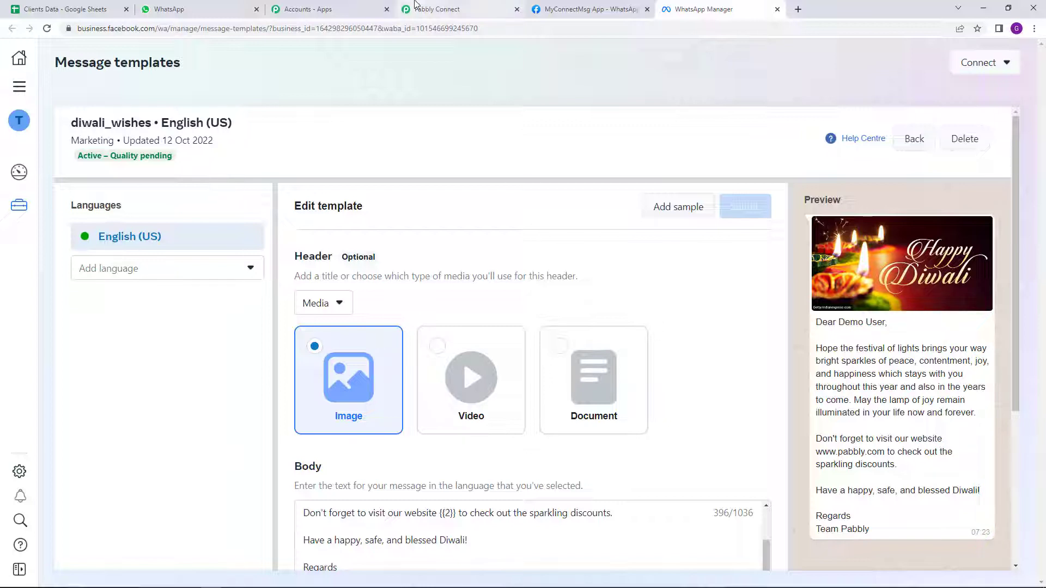
left_click(436, 9)
left_click(353, 260)
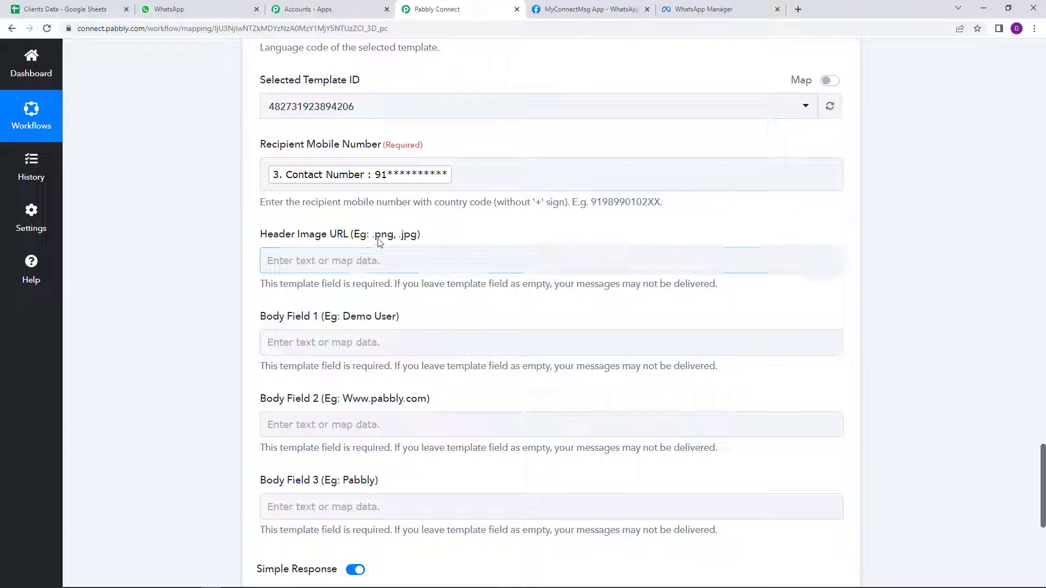
left_click_drag(374, 236, 430, 246)
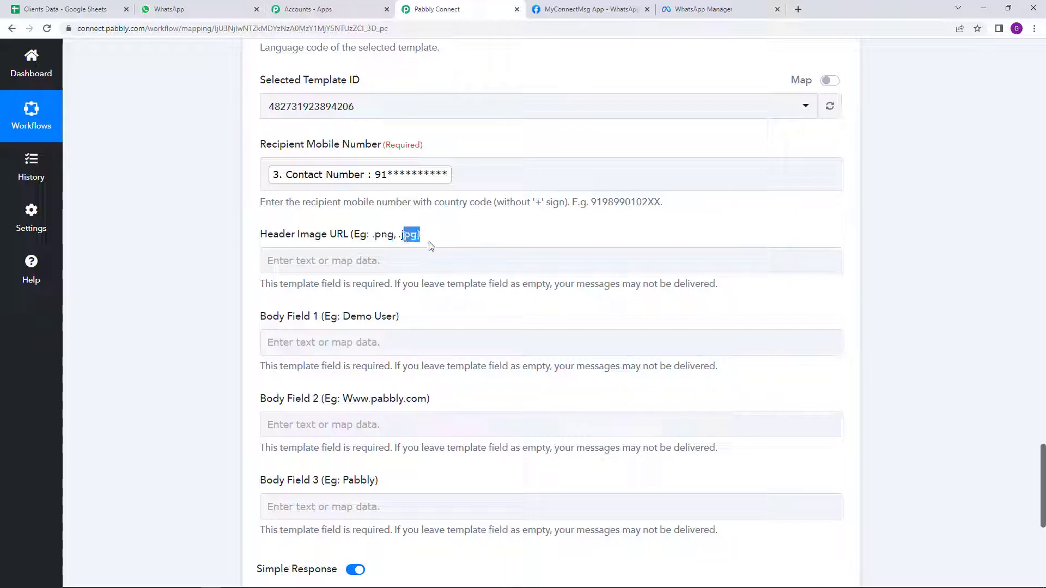
left_click(430, 246)
left_click(323, 261)
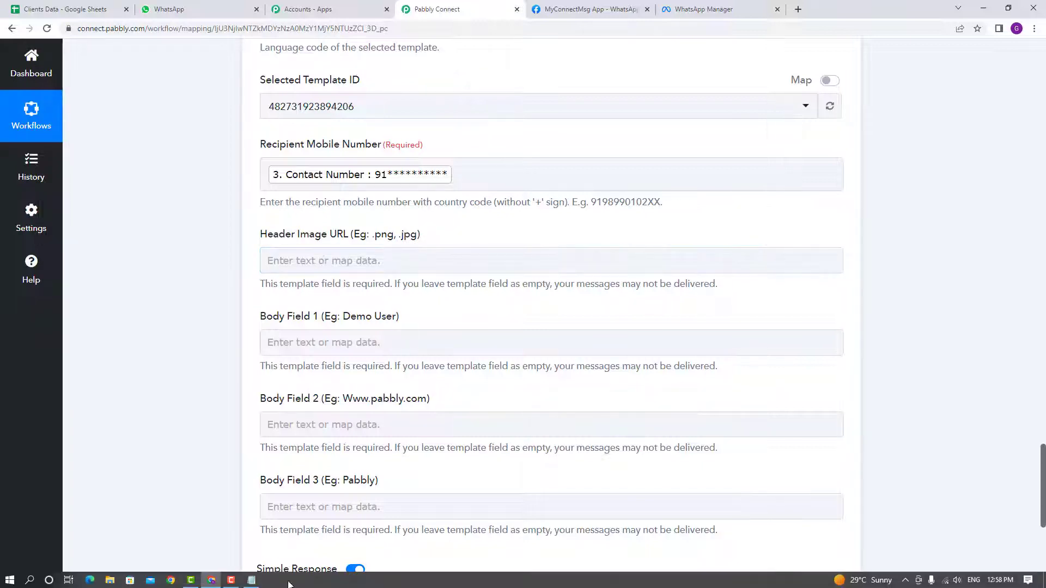
left_click(251, 581)
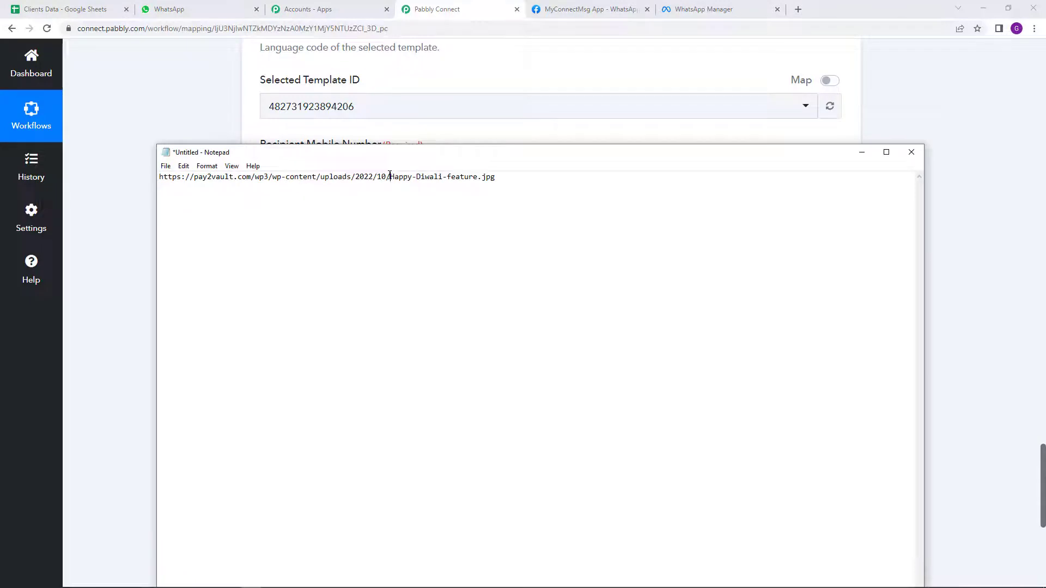
left_click_drag(495, 178, 216, 178)
right_click(216, 178)
left_click(270, 208)
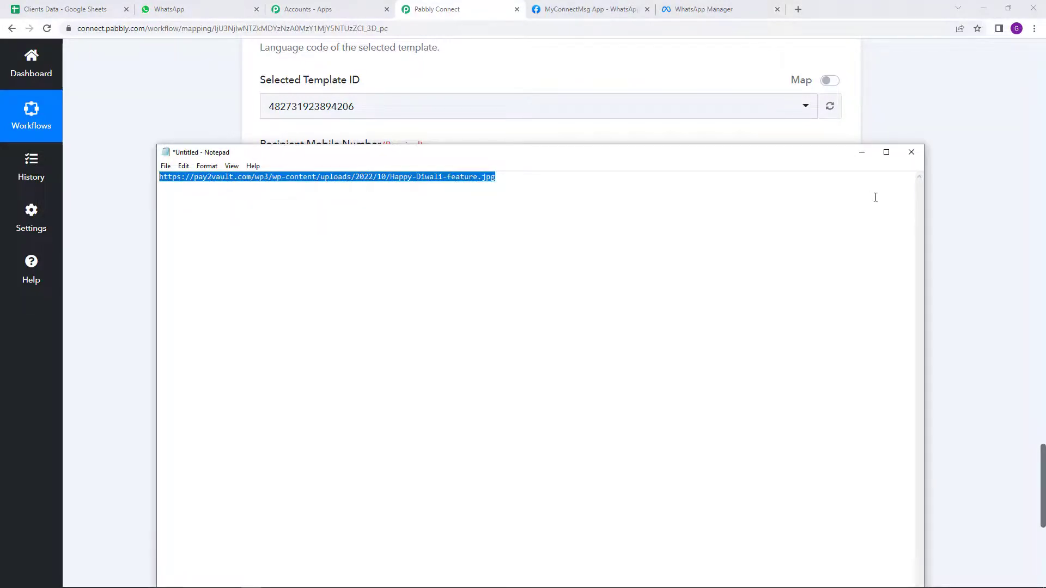
left_click(863, 155)
left_click(451, 260)
right_click(451, 262)
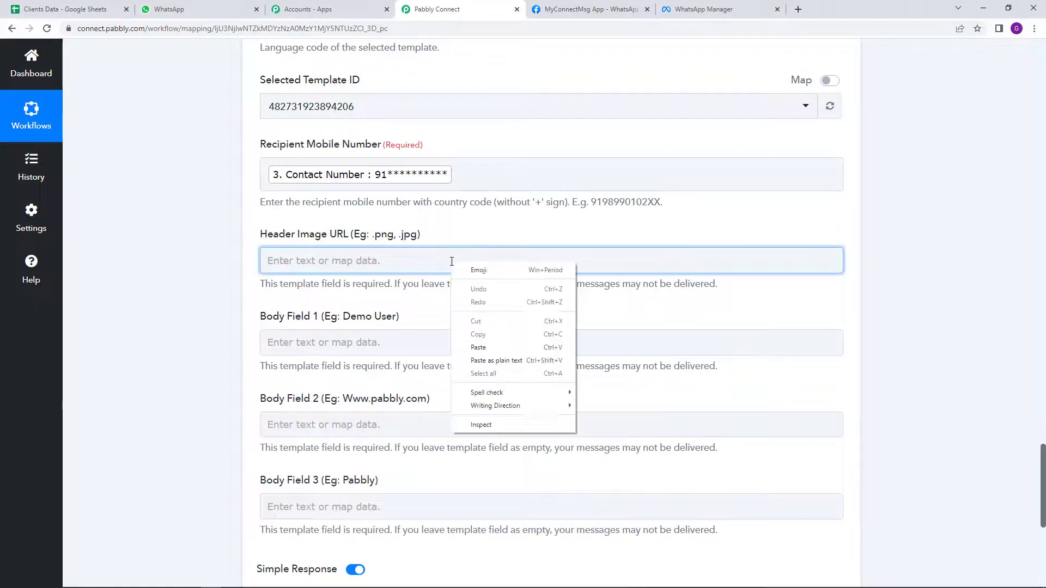
left_click(490, 347)
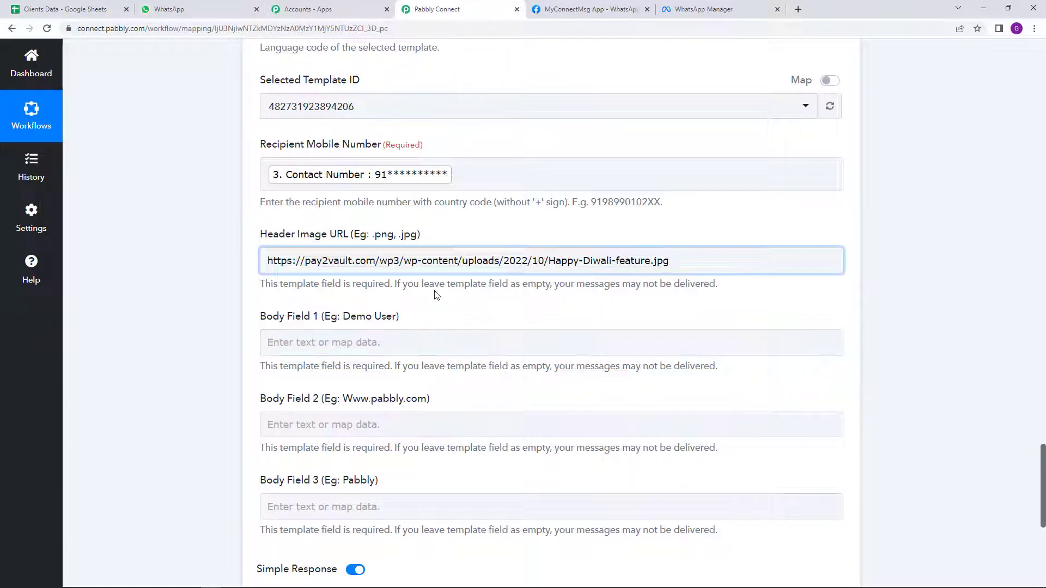
Compare Body Fields 1, 2 and 3 with the variables in the diwali_wishes template's body text in WhatsApp Manager
scroll(382, 288, "down", 1)
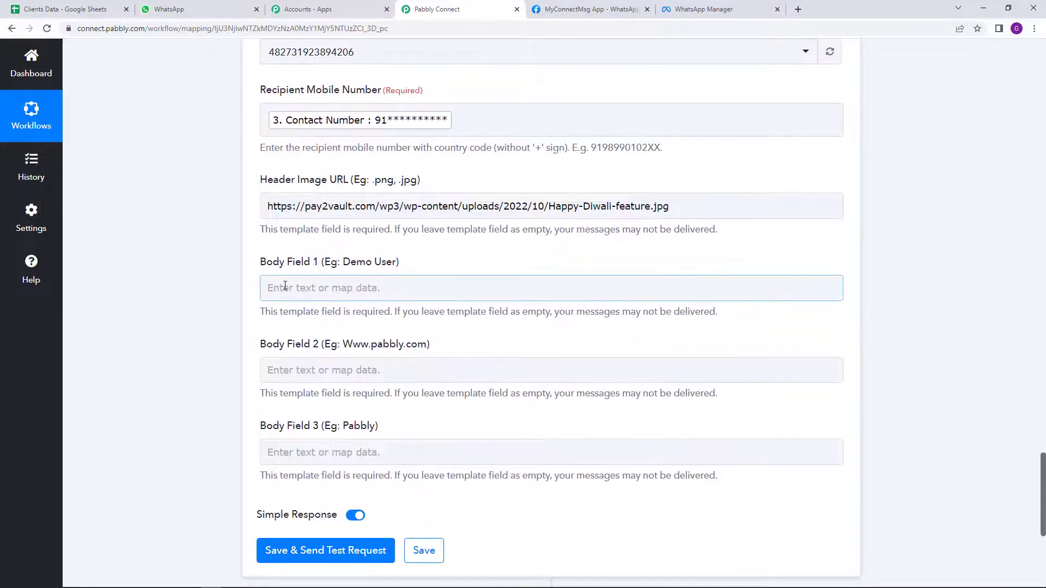
left_click_drag(259, 263, 321, 263)
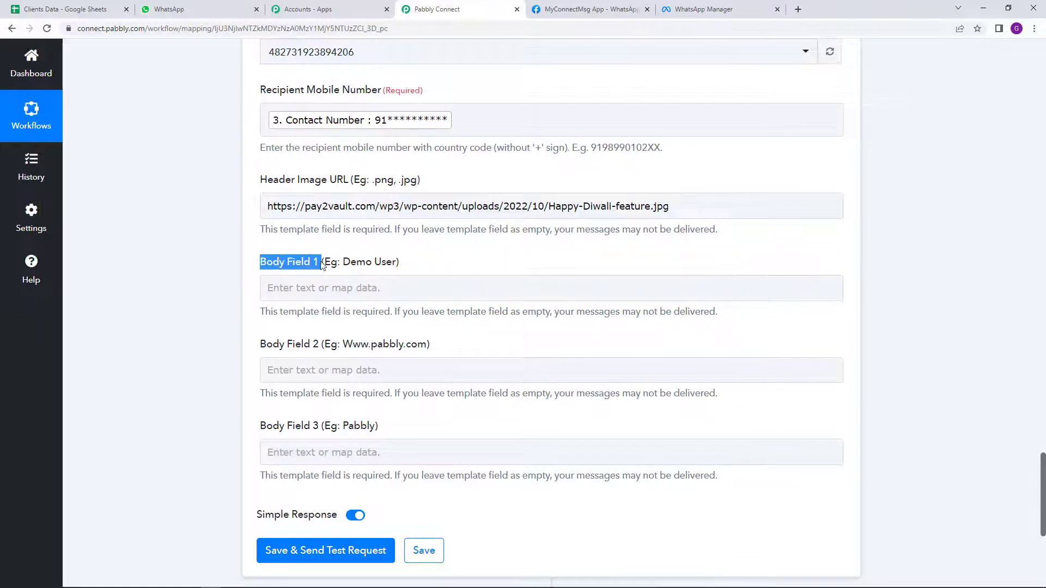
left_click_drag(262, 344, 330, 358)
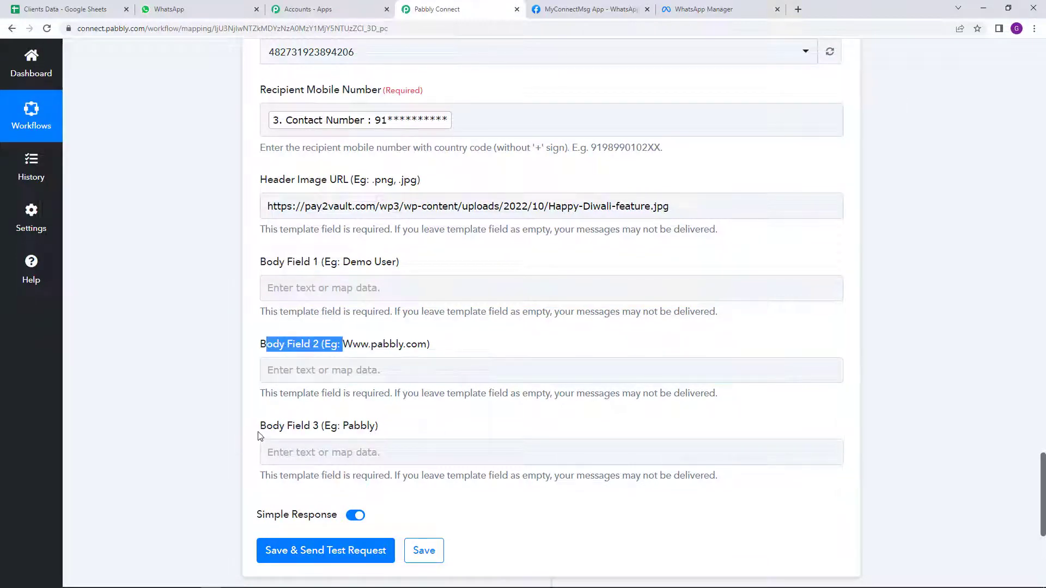
left_click_drag(260, 432, 323, 431)
left_click(417, 420)
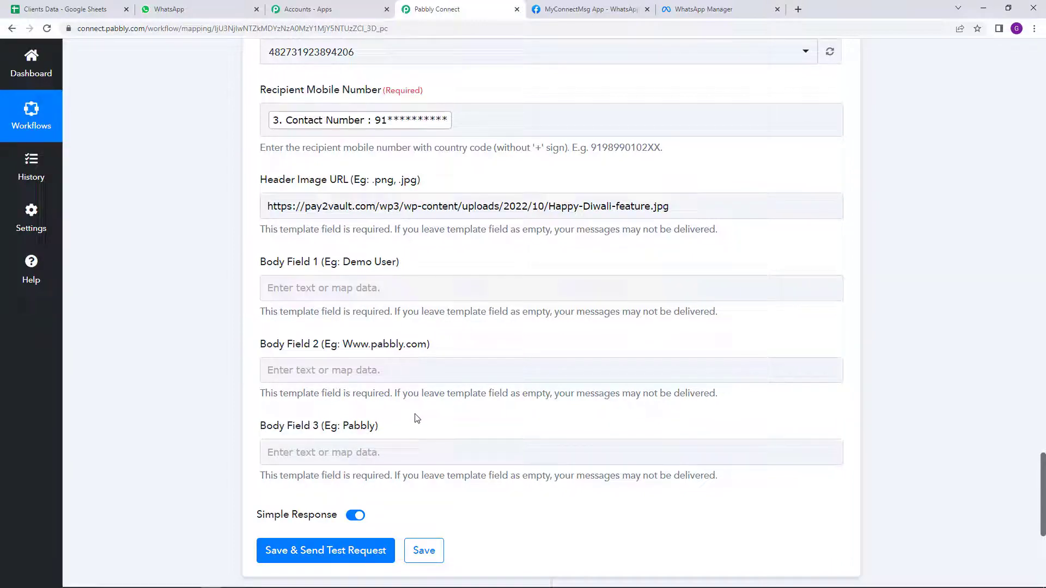
left_click(721, 7)
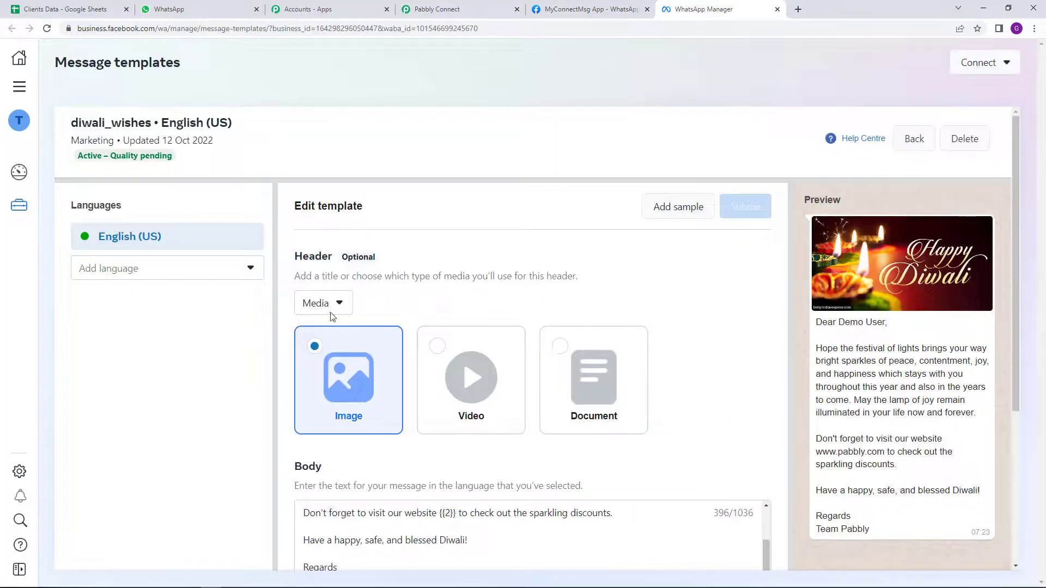
scroll(759, 373, "down", 2)
left_click_drag(767, 447, 771, 417)
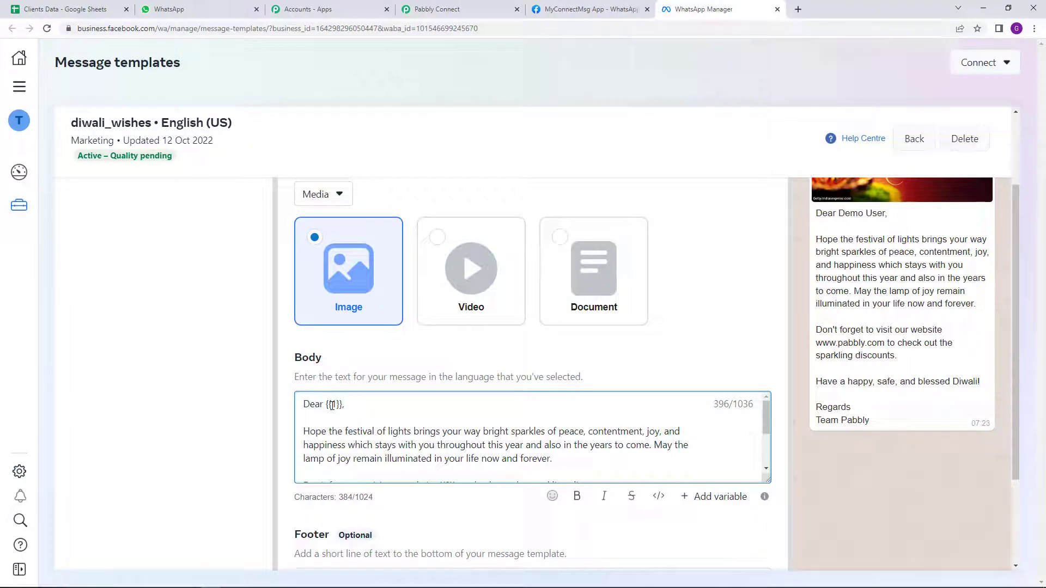
scroll(516, 432, "down", 1)
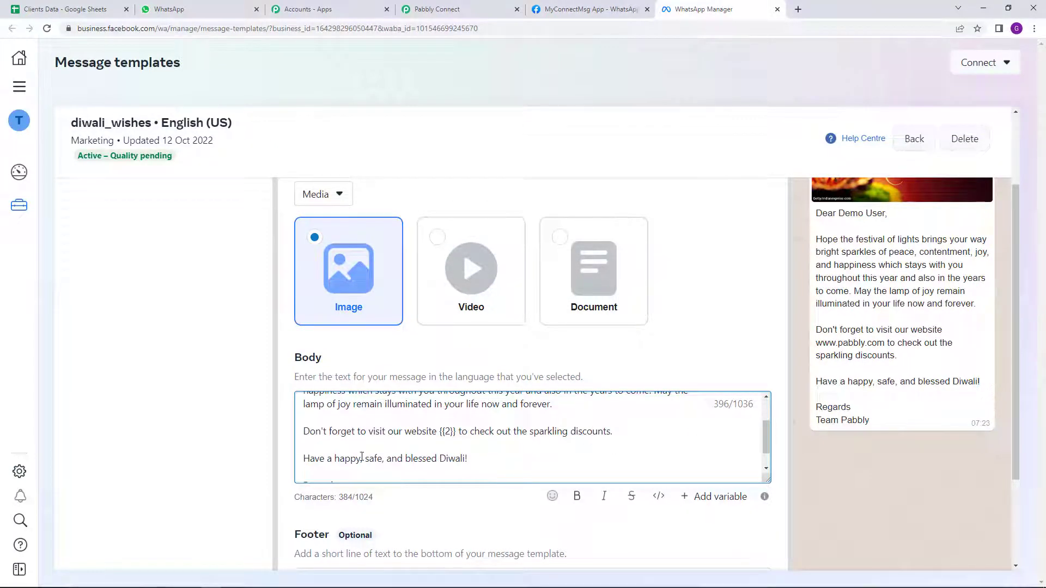
scroll(468, 451, "down", 1)
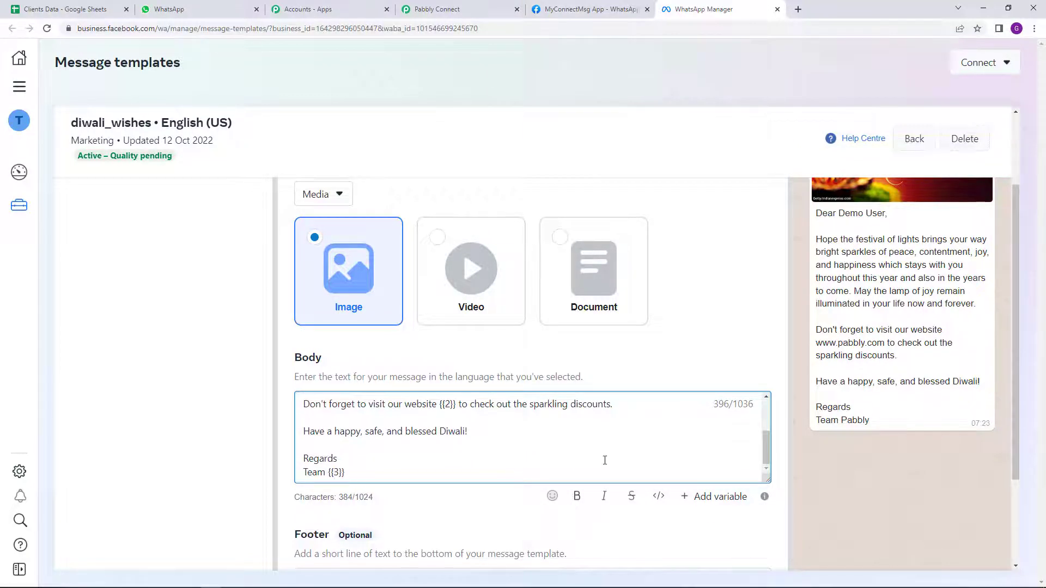
scroll(353, 348, "down", 2)
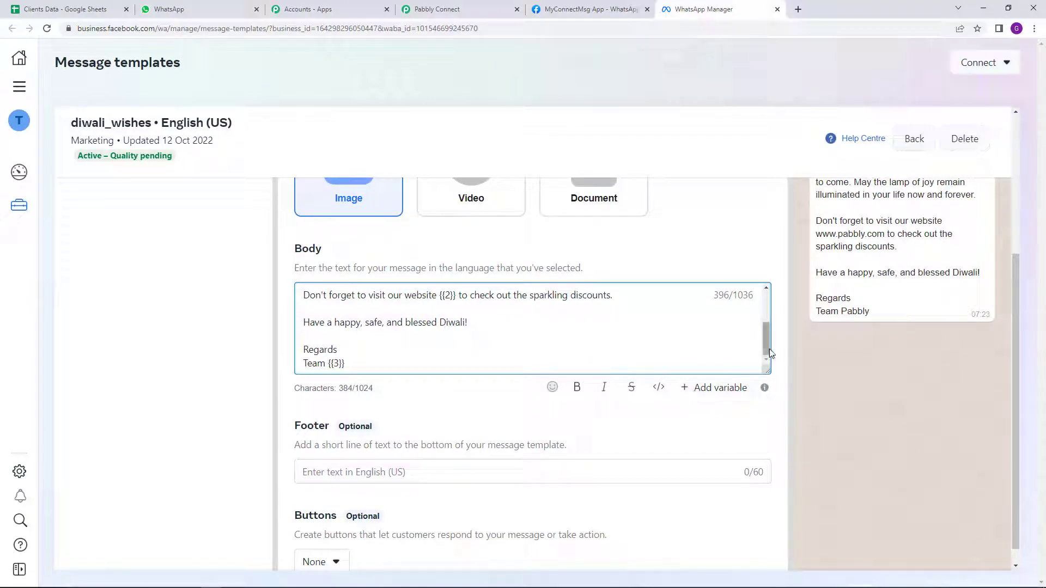
scroll(718, 338, "up", 3)
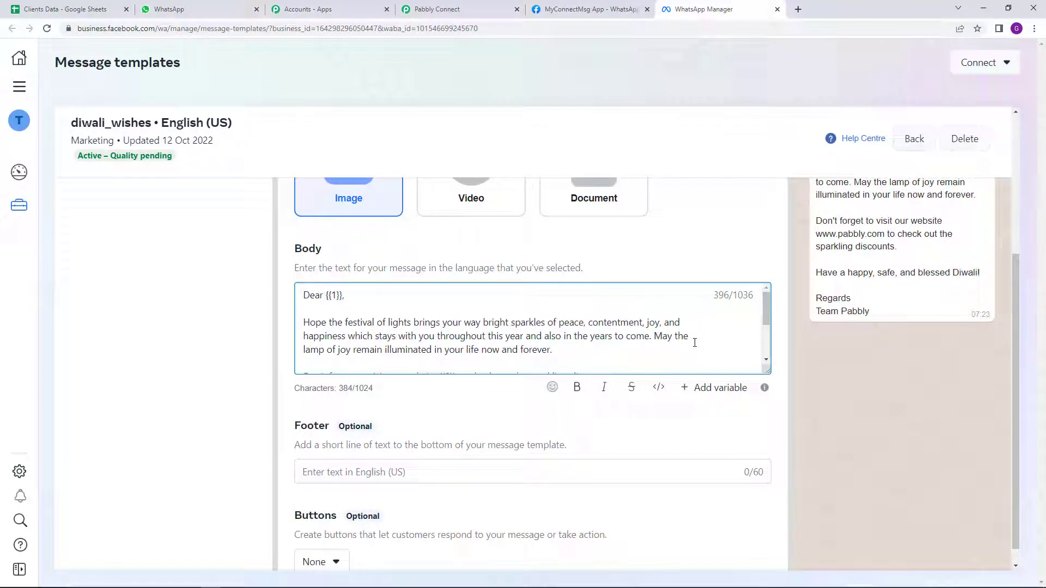
scroll(695, 342, "up", 2)
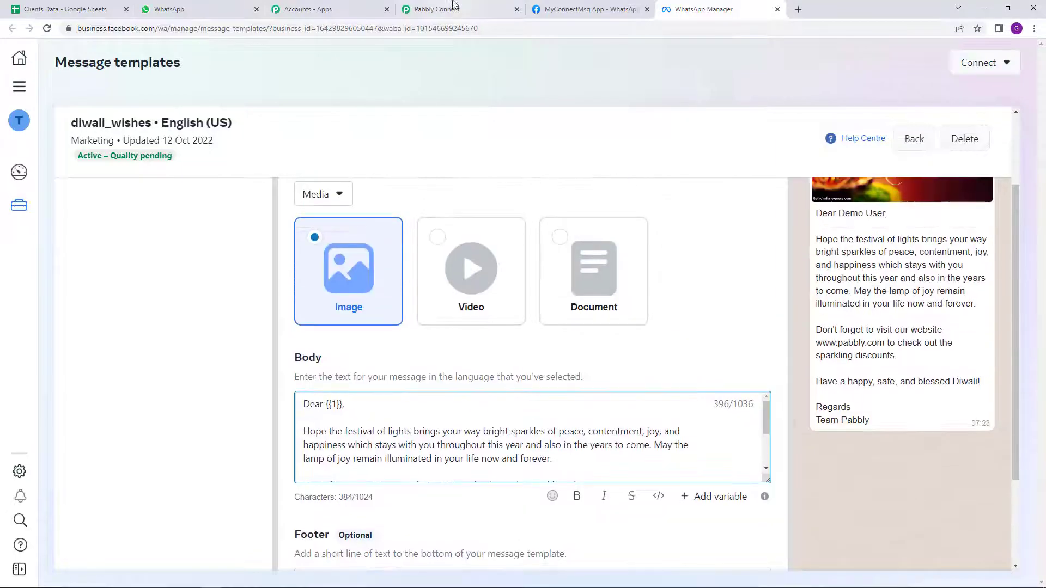
Return to Pabbly Connect and review the Full Name and Contact Number values in the Iterator's response
left_click(454, 7)
scroll(667, 201, "up", 10)
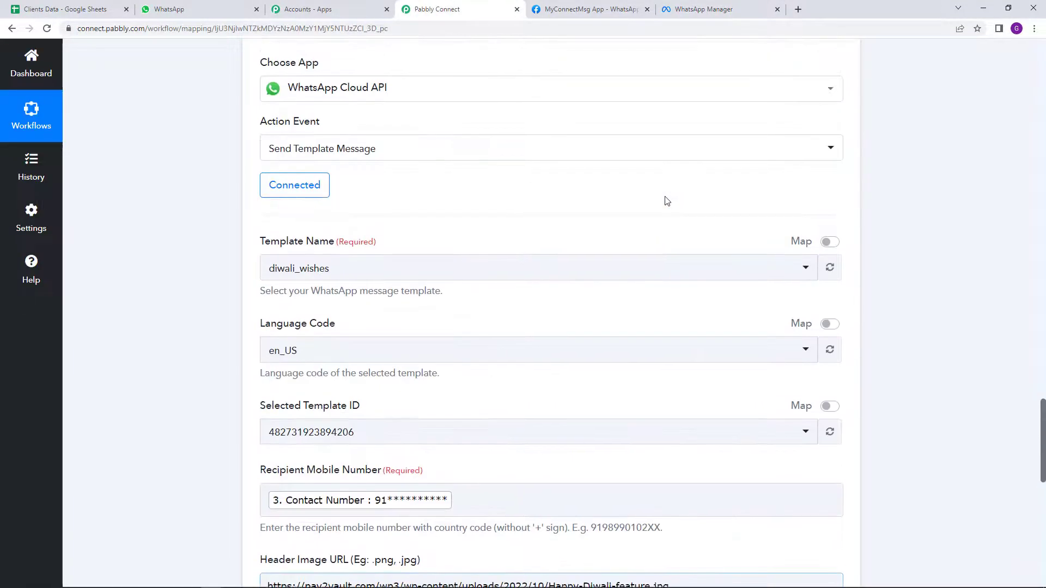
scroll(667, 201, "up", 3)
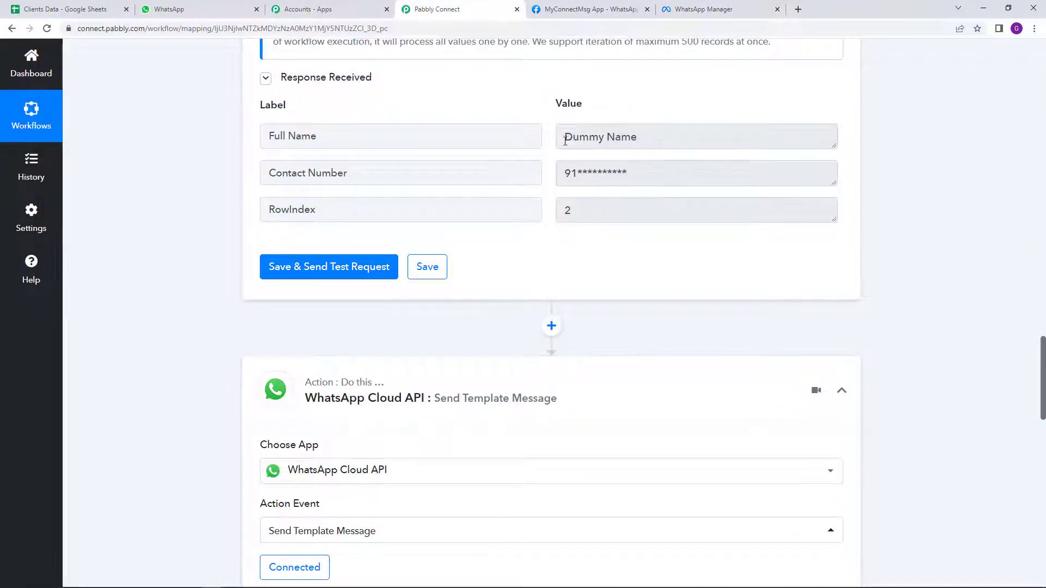
left_click_drag(565, 140, 675, 152)
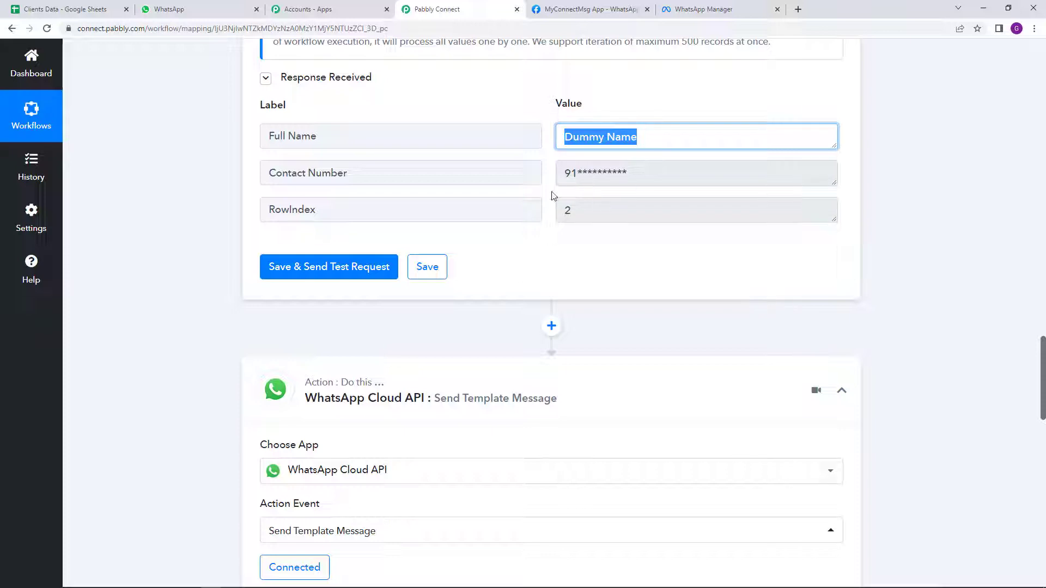
left_click_drag(557, 180, 666, 173)
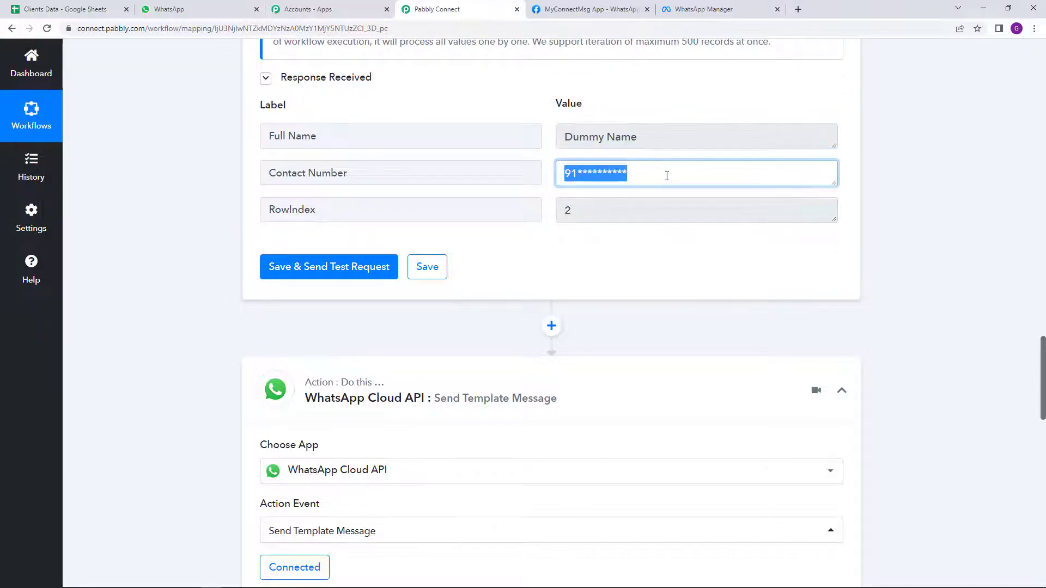
left_click(637, 341)
scroll(639, 341, "down", 15)
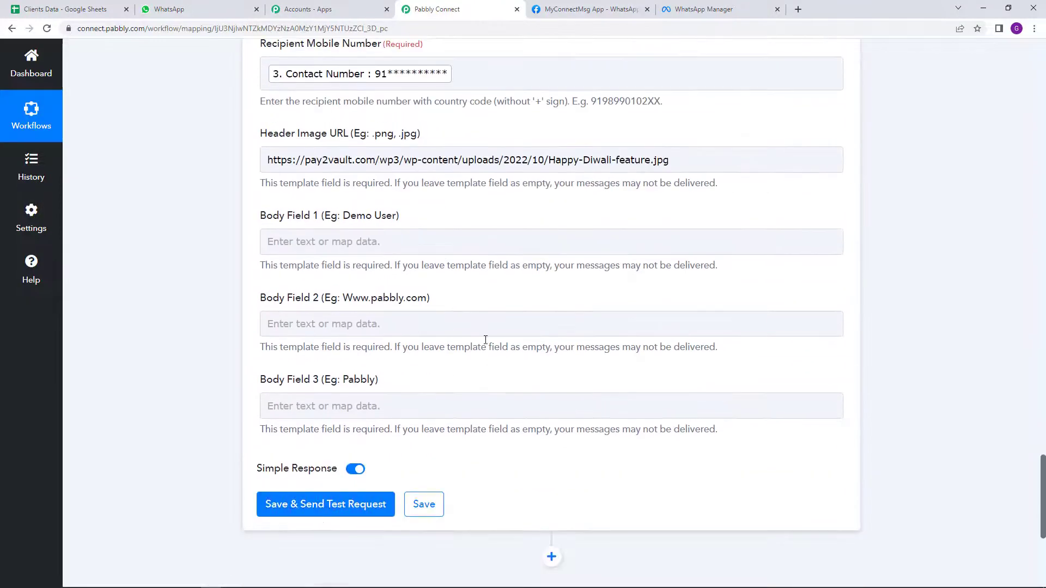
Check Body Field 1 against the placement of variable {{1}} in the diwali_wishes template body in WhatsApp Manager
left_click(414, 236)
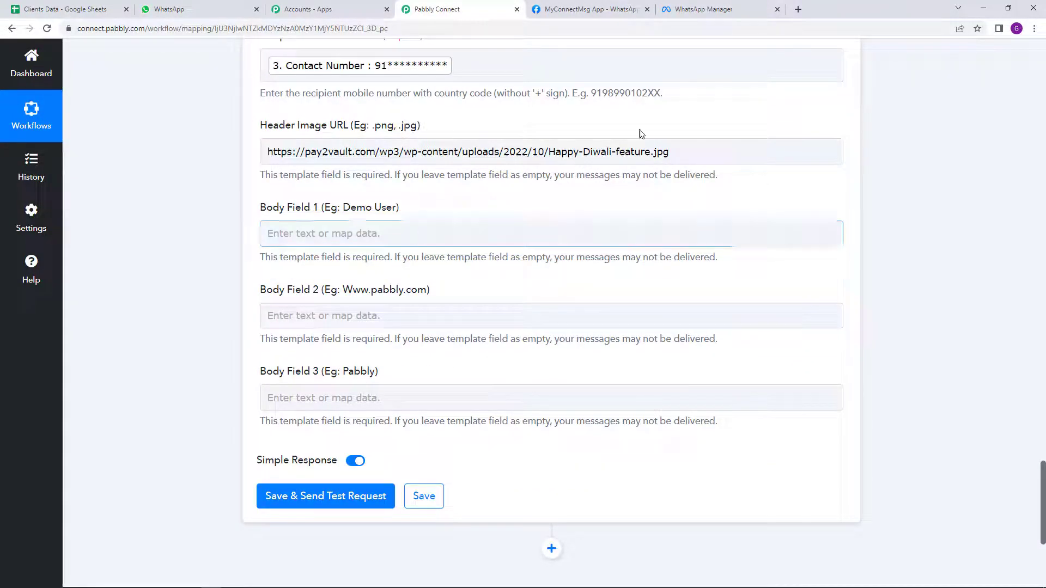
left_click(703, 9)
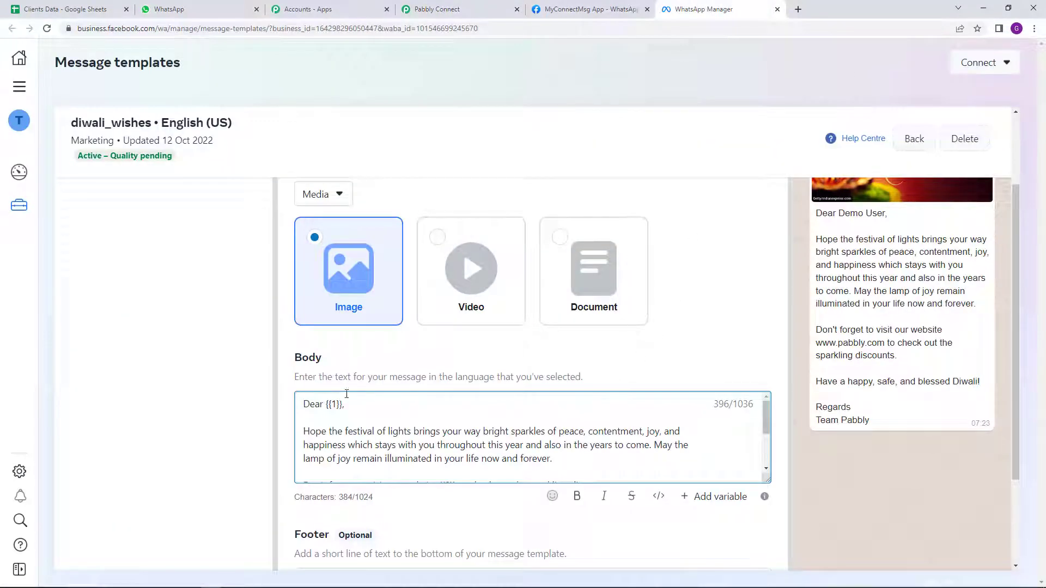
scroll(311, 415, "down", 2)
scroll(325, 416, "up", 2)
left_click(442, 10)
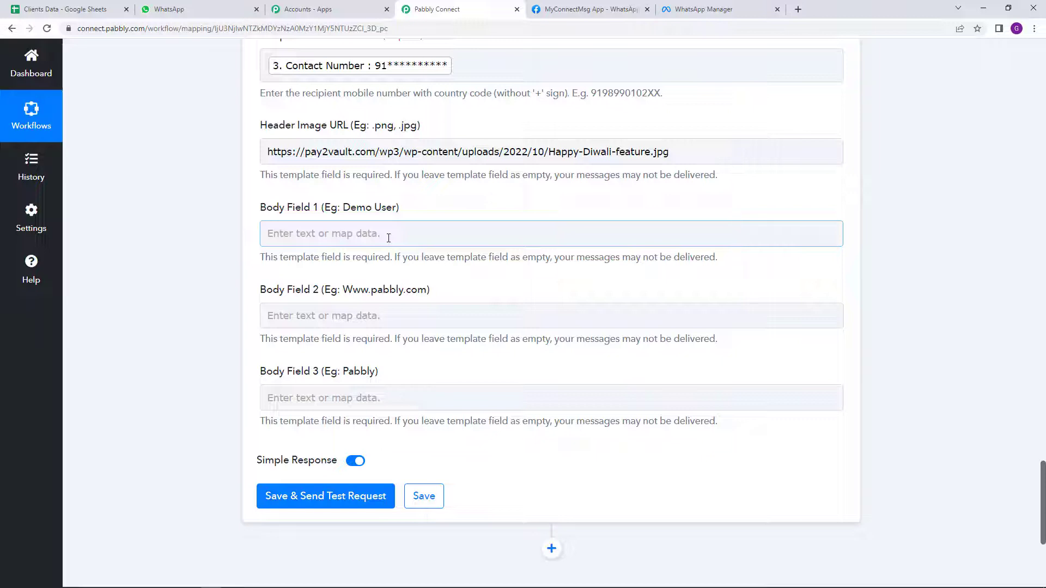
left_click(720, 9)
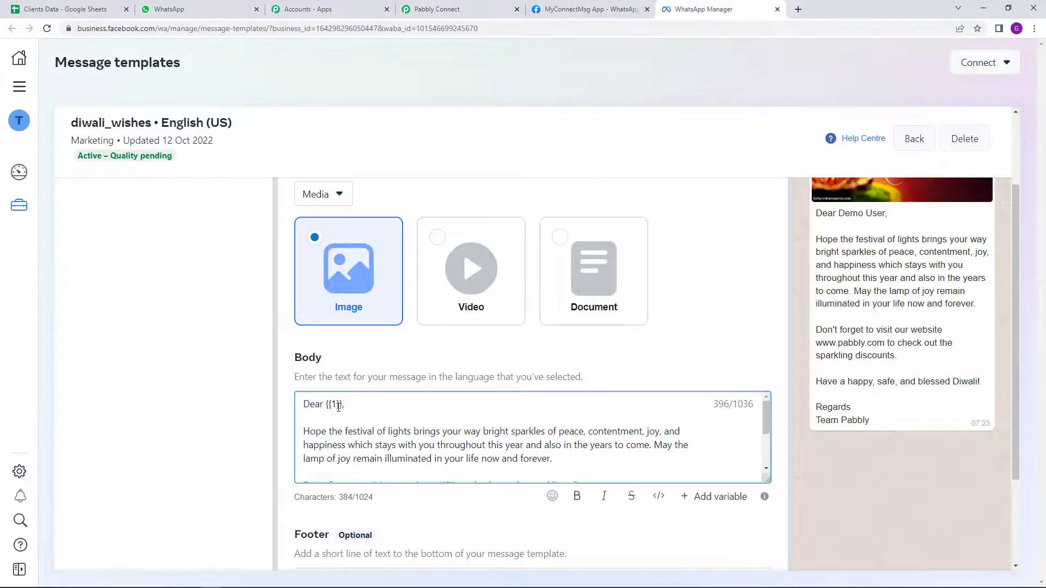
left_click(456, 6)
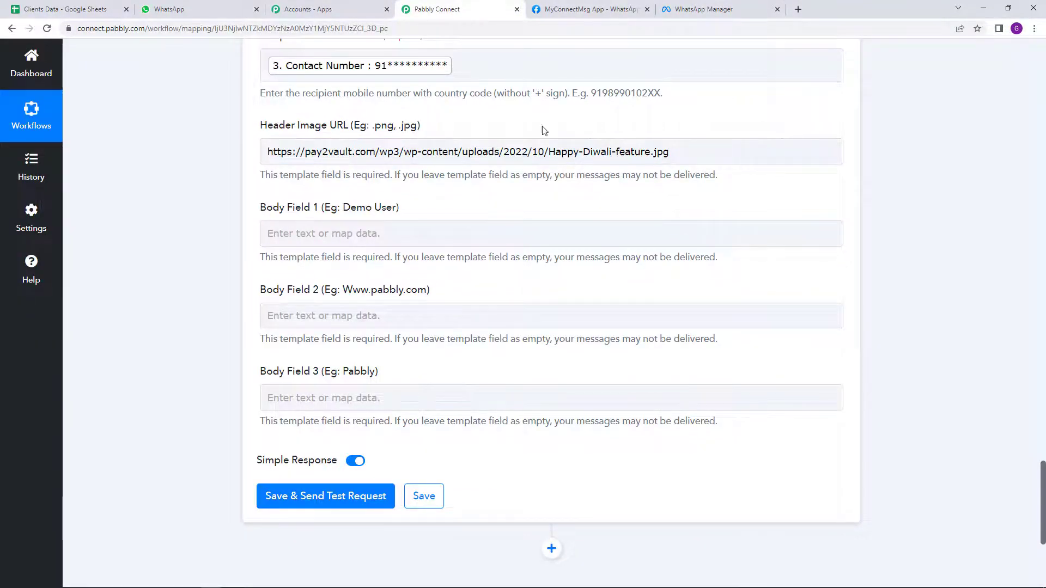
left_click(688, 5)
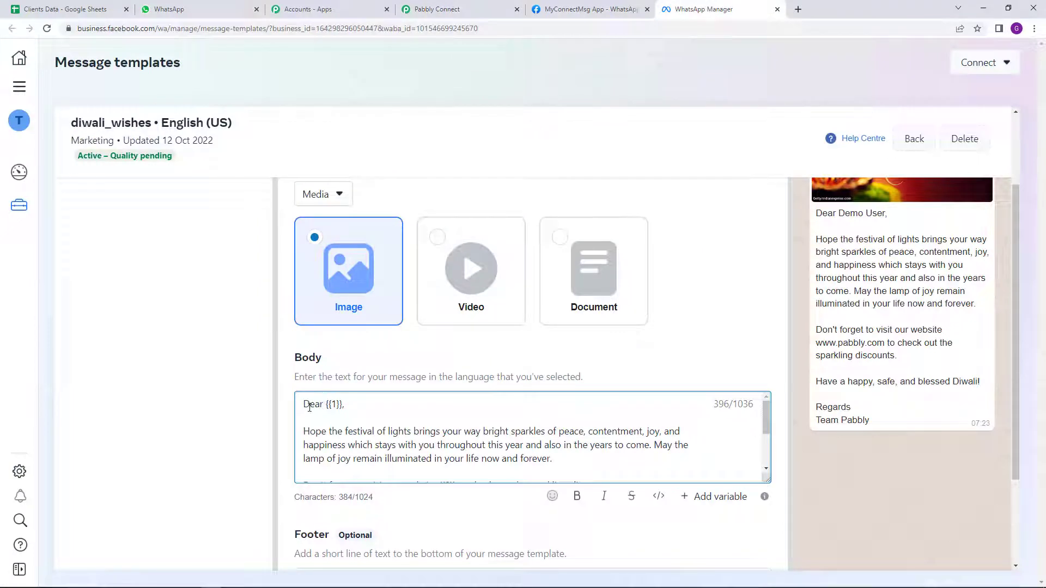
left_click(454, 17)
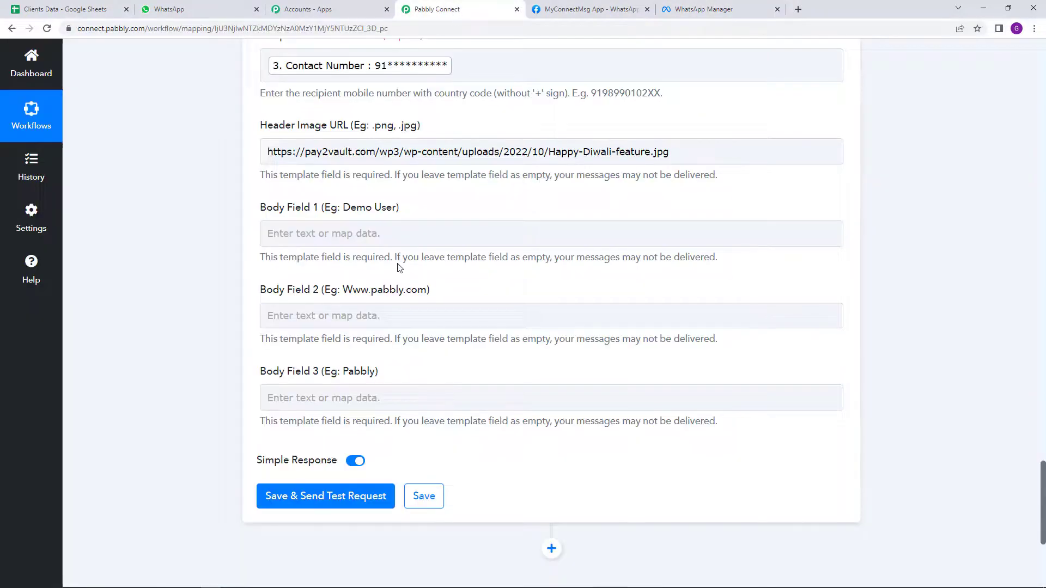
Map Body Field 1 to the Full Name from step 3, Iterator by Pabbly
scroll(400, 258, "up", 15)
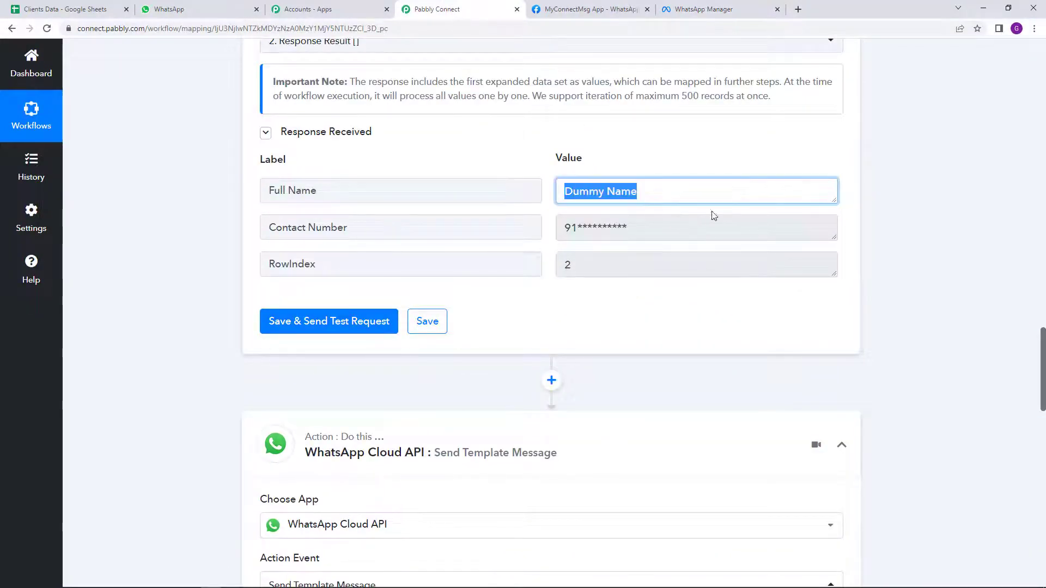
scroll(643, 386, "down", 10)
scroll(428, 387, "down", 5)
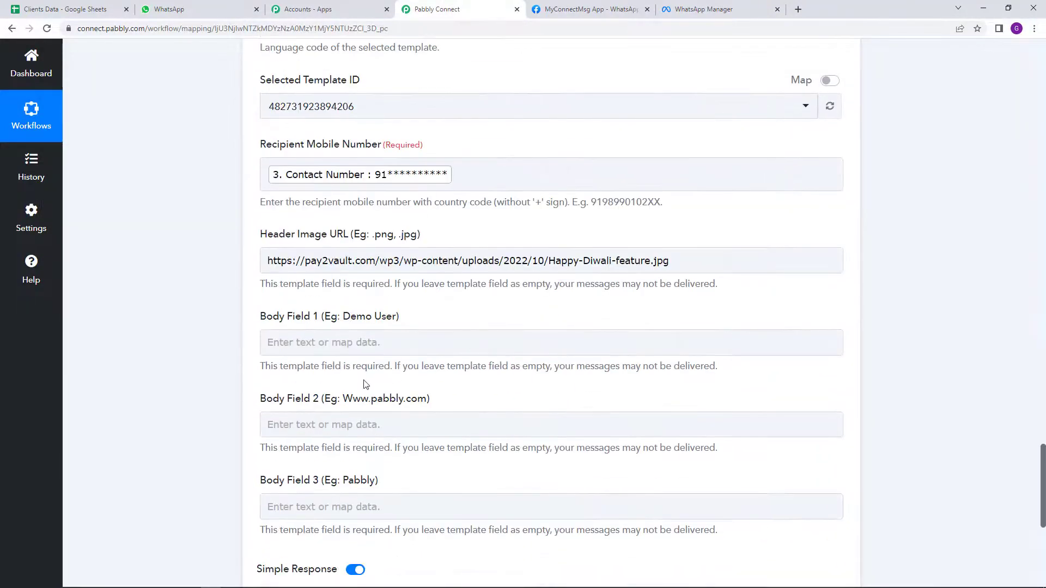
left_click(357, 234)
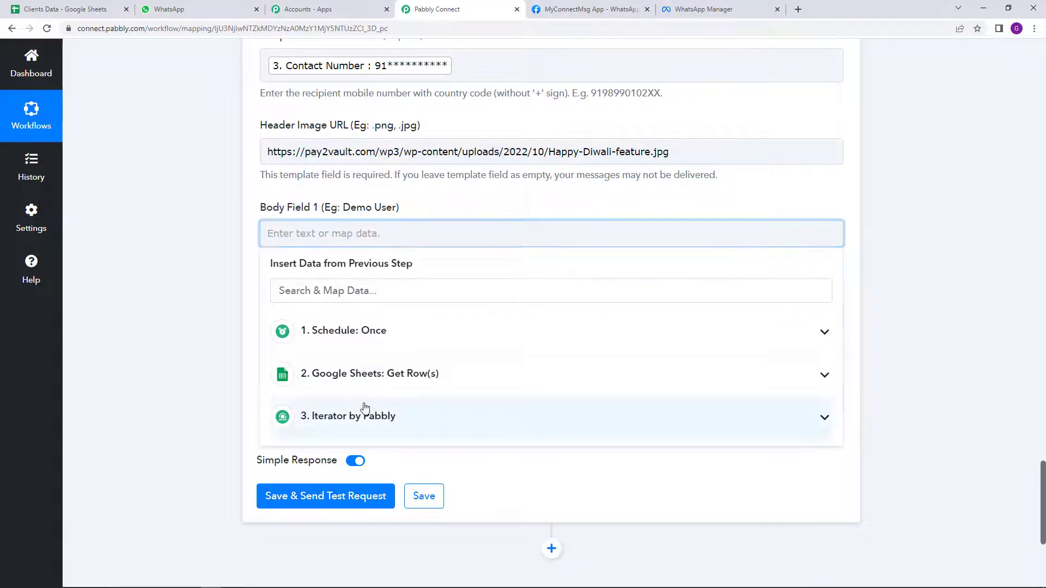
left_click(408, 423)
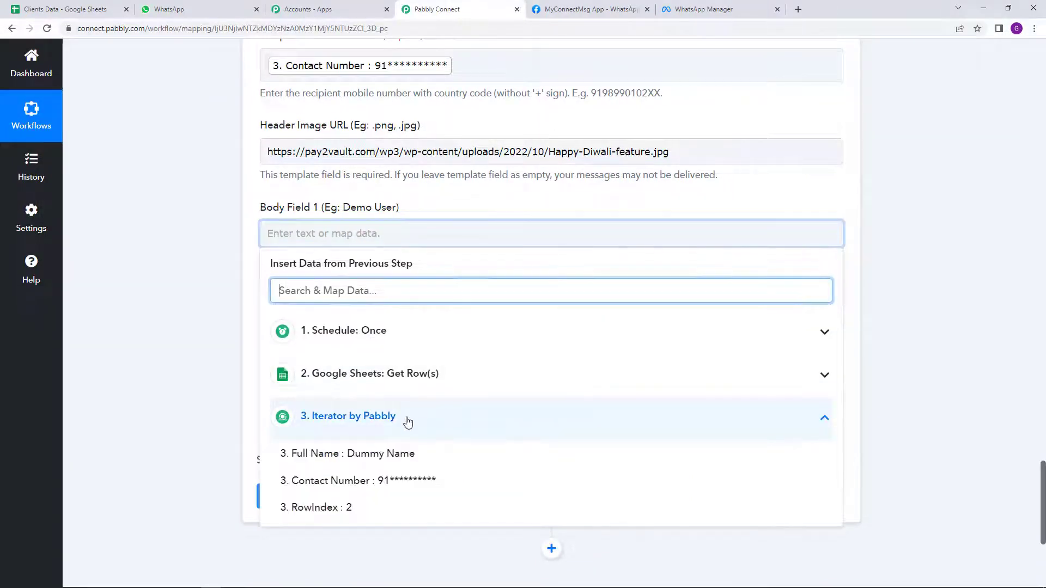
left_click(358, 465)
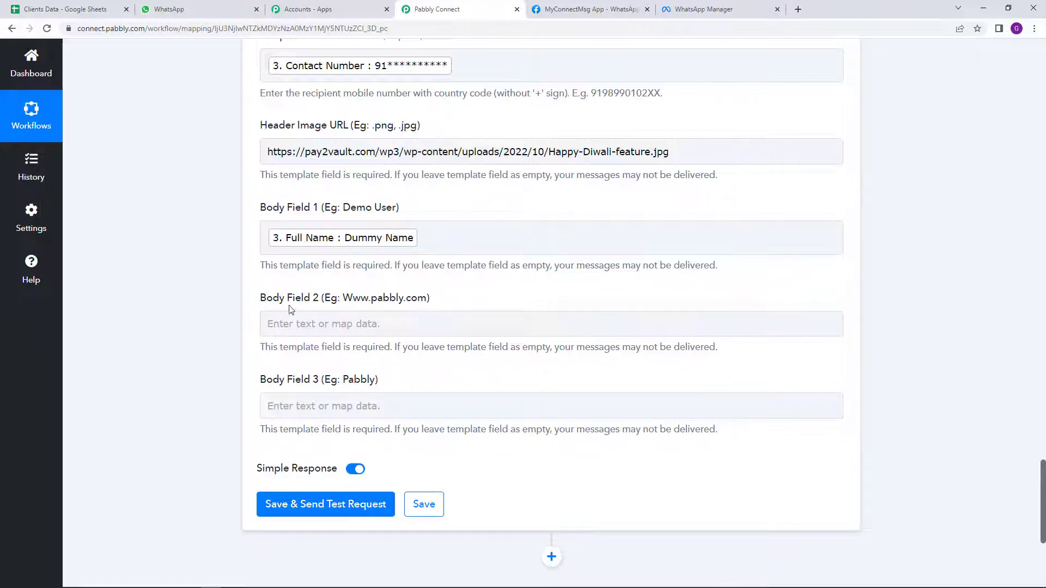
left_click(693, 9)
scroll(356, 449, "down", 1)
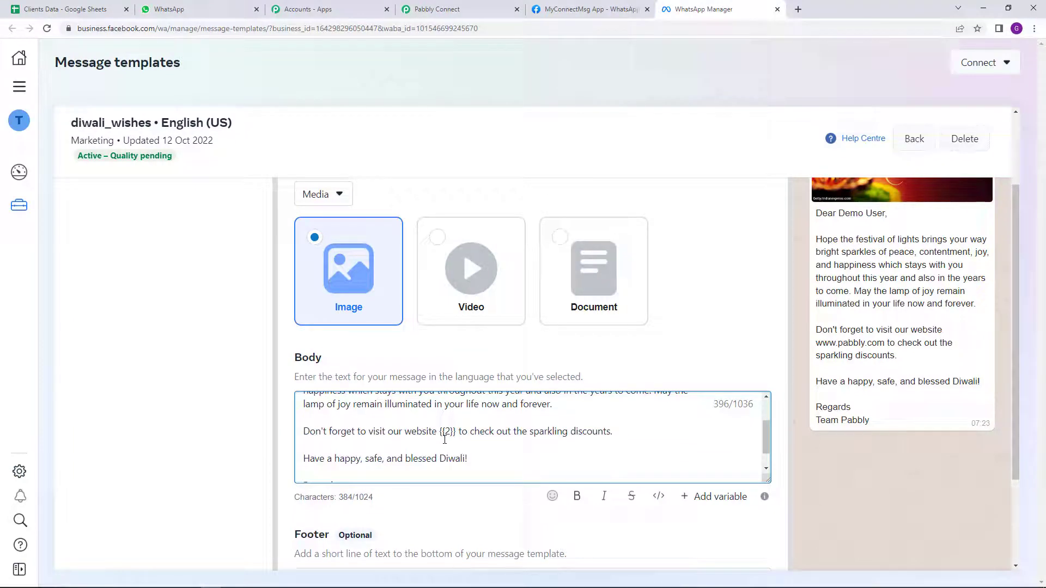
left_click(465, 9)
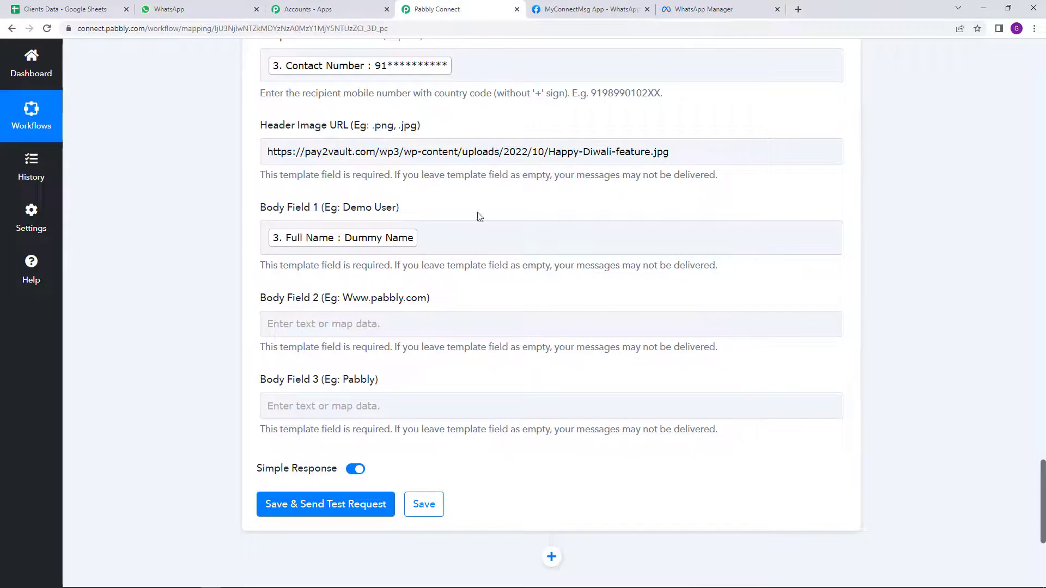
double_click(345, 303)
key("shift+Right")
key("shift+Right")
key("shift+Right")
key("shift+Right")
key("shift+Right")
key("shift+Right")
key("shift+Right")
key("shift+Right")
key("shift+Right")
key("shift+Right")
key("shift+Right")
key("ctrl+c")
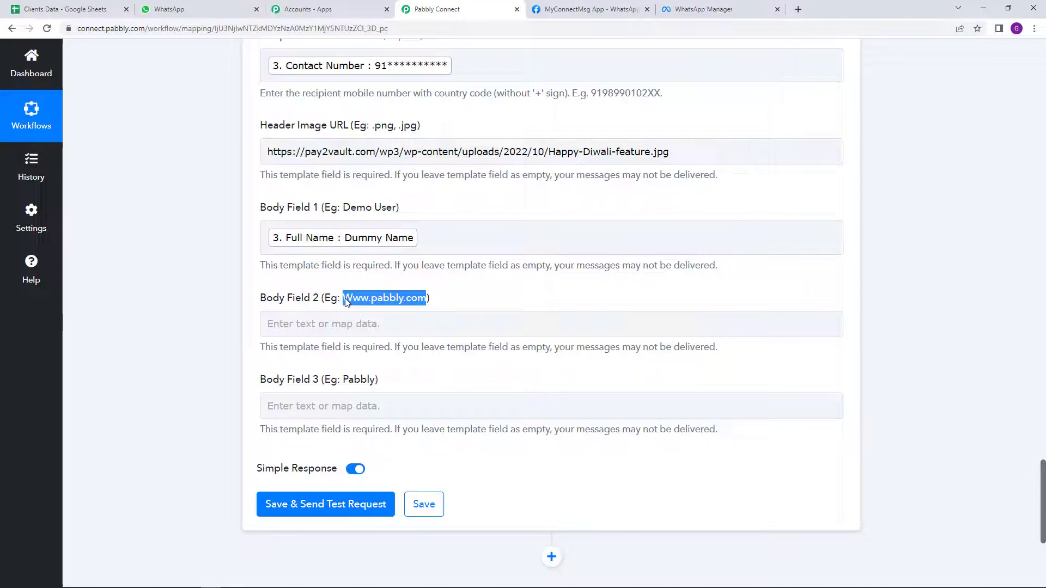
left_click(355, 325)
right_click(355, 326)
left_click(382, 412)
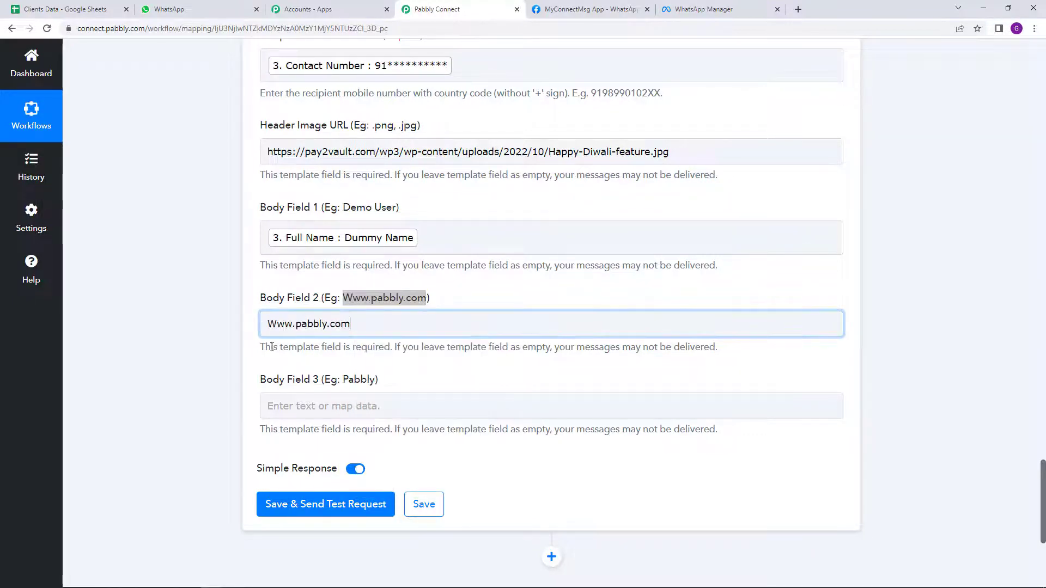
left_click(280, 326)
key("BackSpace")
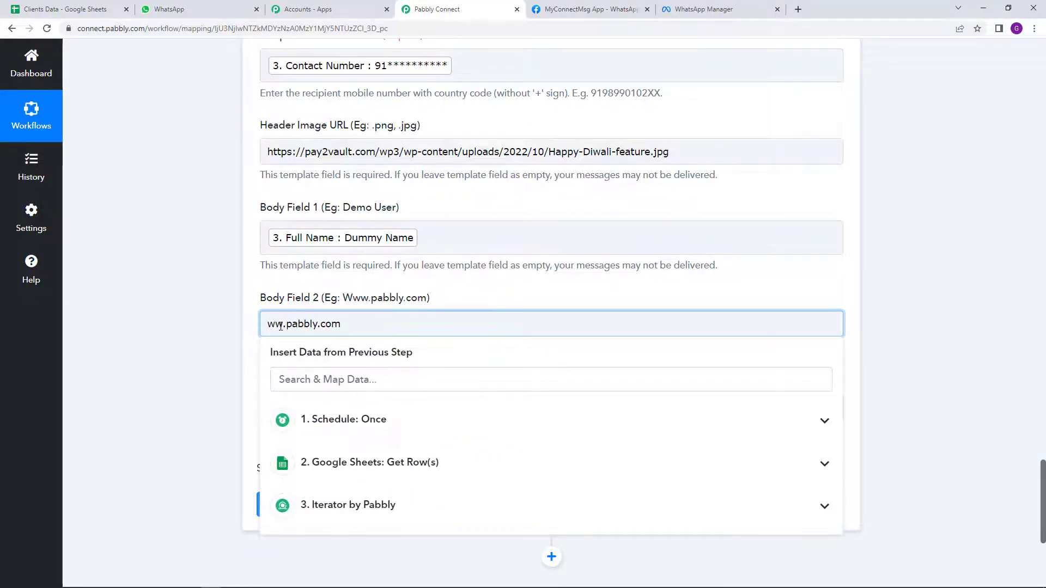
type("W")
key("BackSpace")
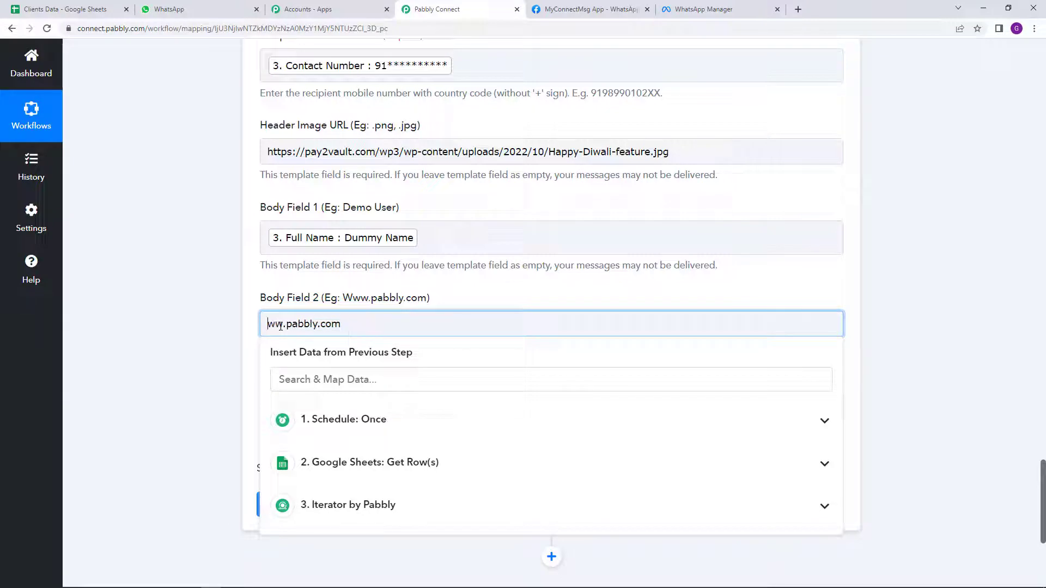
type("w")
left_click(250, 460)
scroll(250, 333, "down", 1)
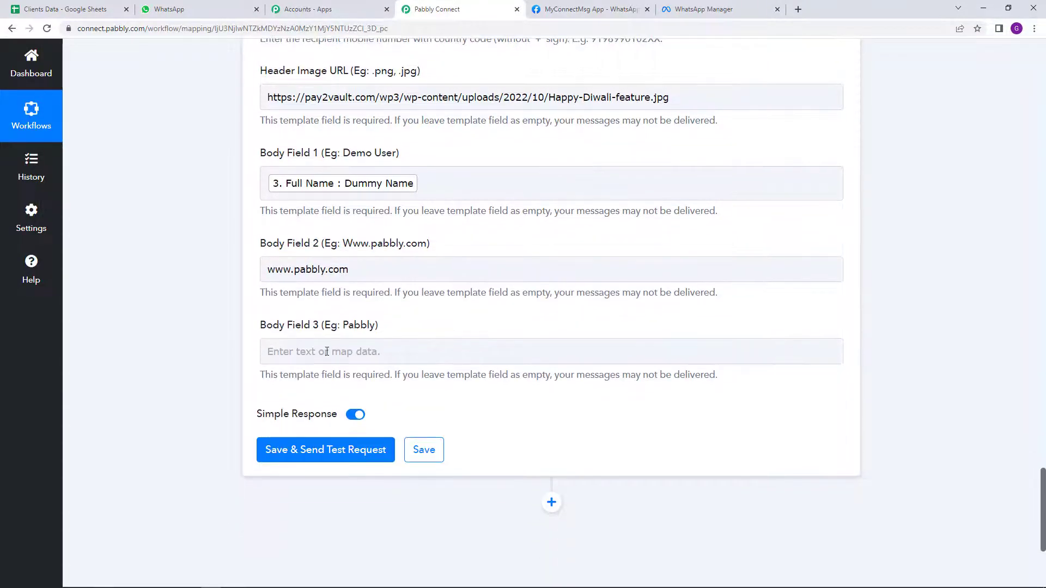
Check where variable {{3}} sits in the diwali_wishes template body in WhatsApp Manager and set Body Field 3 to Pabbly Connect
left_click(708, 9)
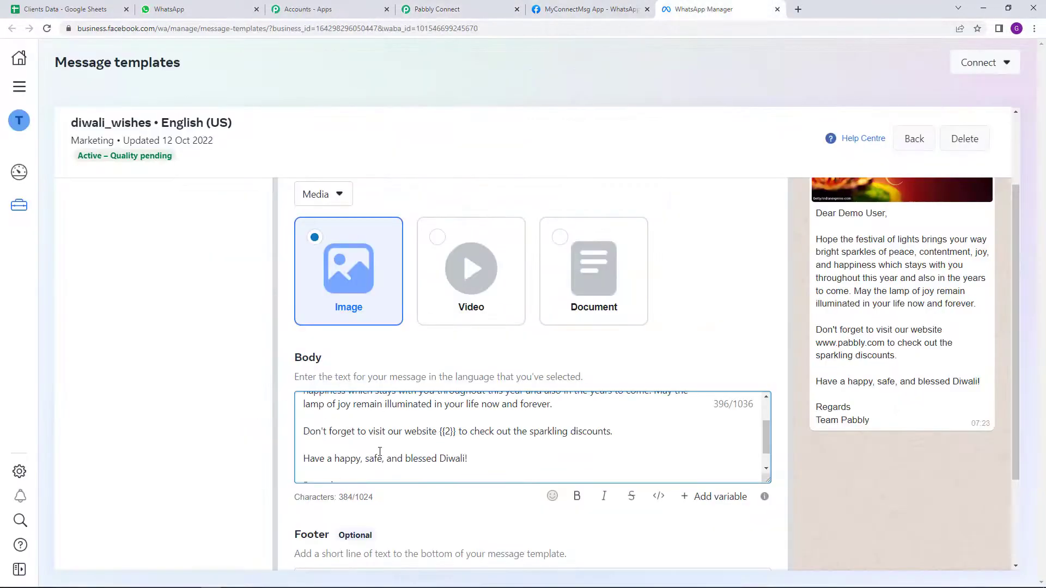
scroll(384, 436, "down", 1)
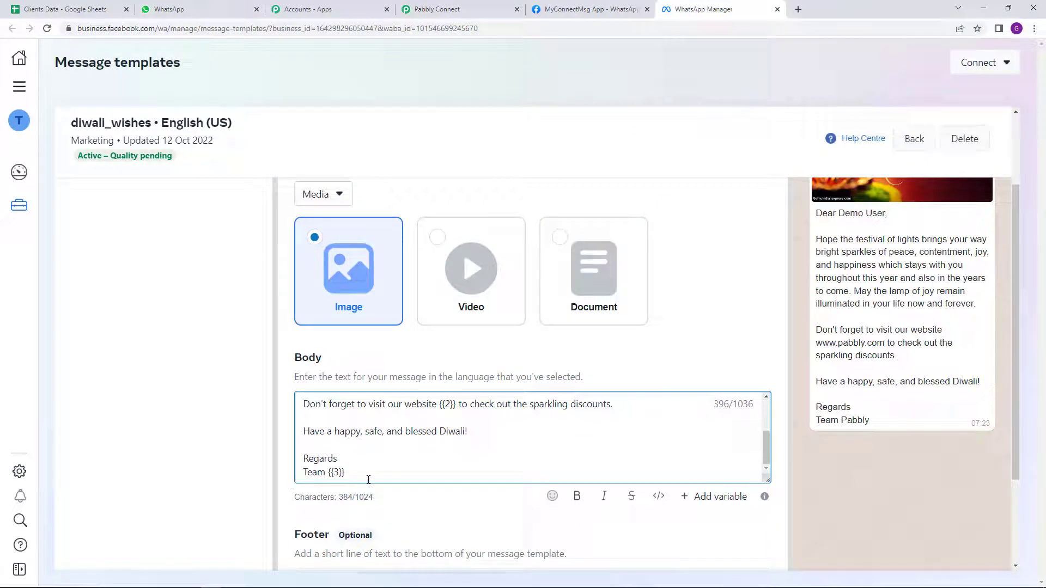
left_click(461, 9)
left_click(366, 351)
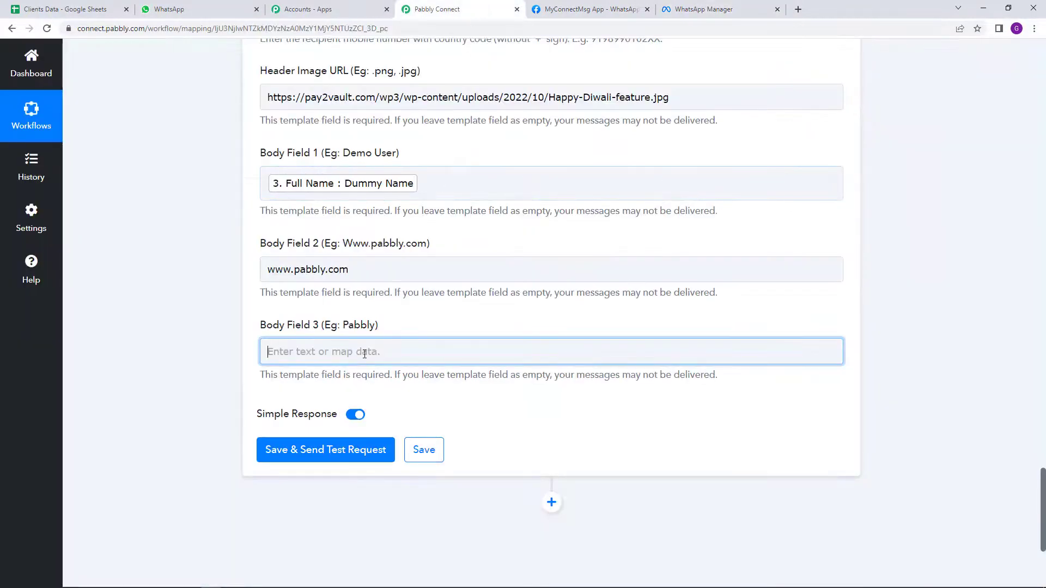
type("Pabb")
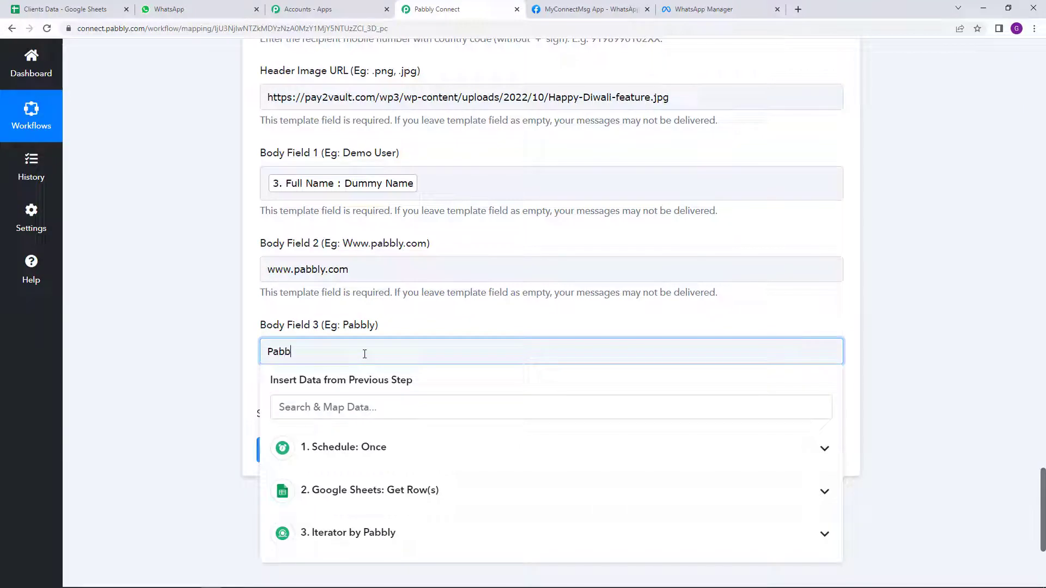
type("ly Connect")
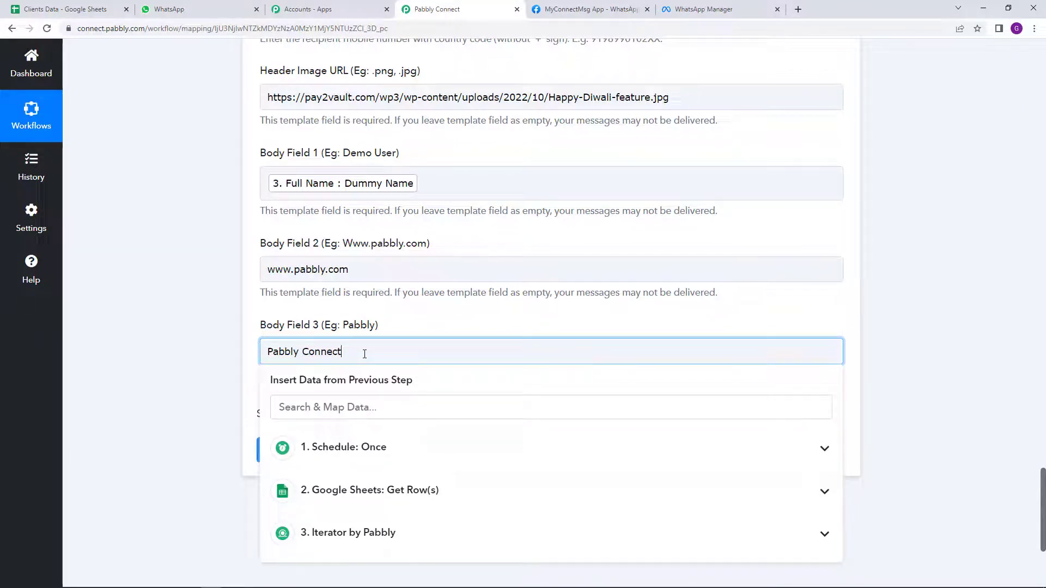
left_click(155, 311)
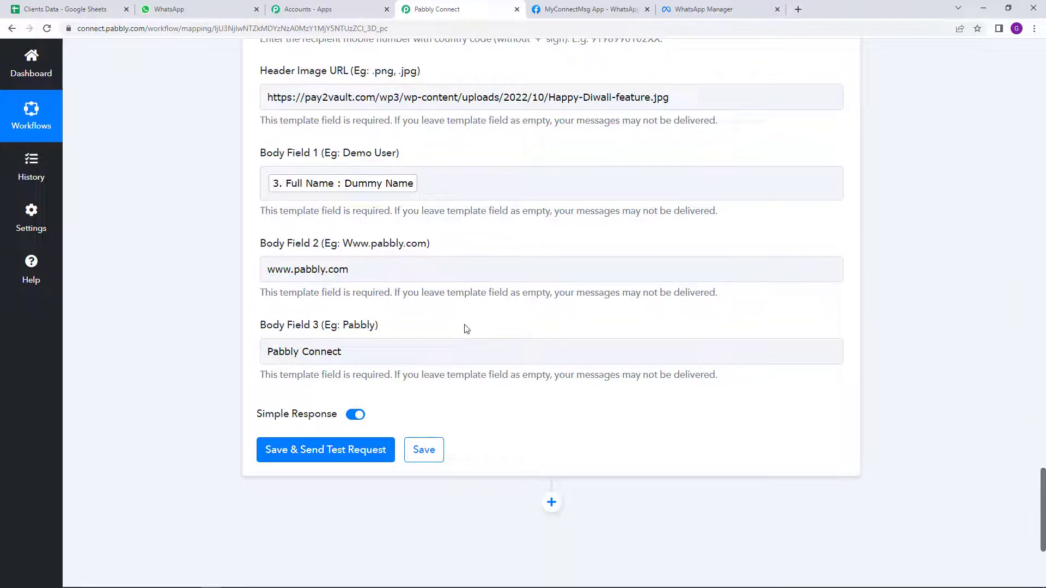
Clear the mapped Contact Number from Recipient Mobile Number and expand the Iterator by Pabbly data for that field
scroll(458, 346, "up", 2)
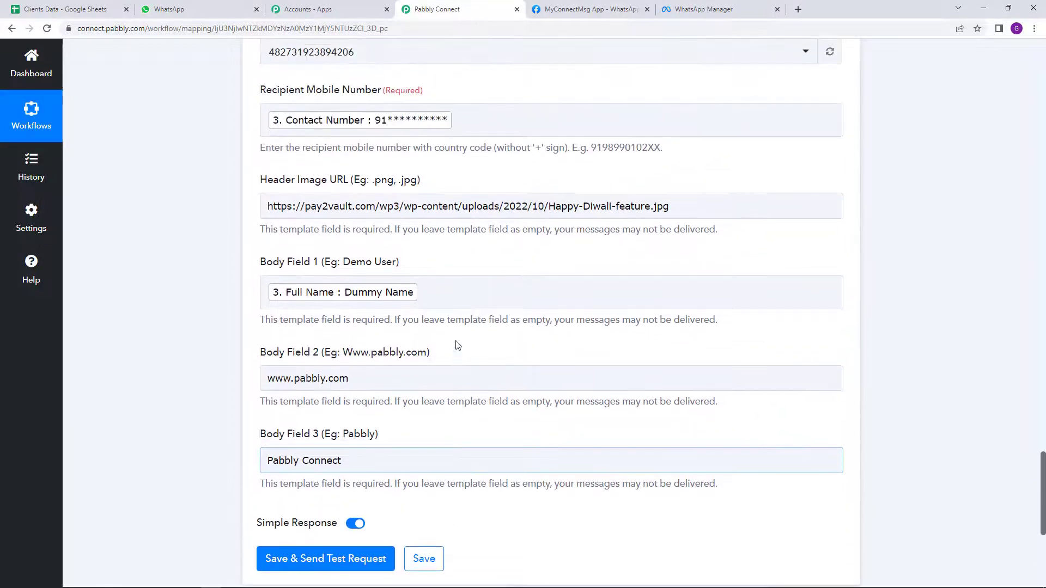
scroll(458, 346, "down", 2)
scroll(456, 346, "up", 1)
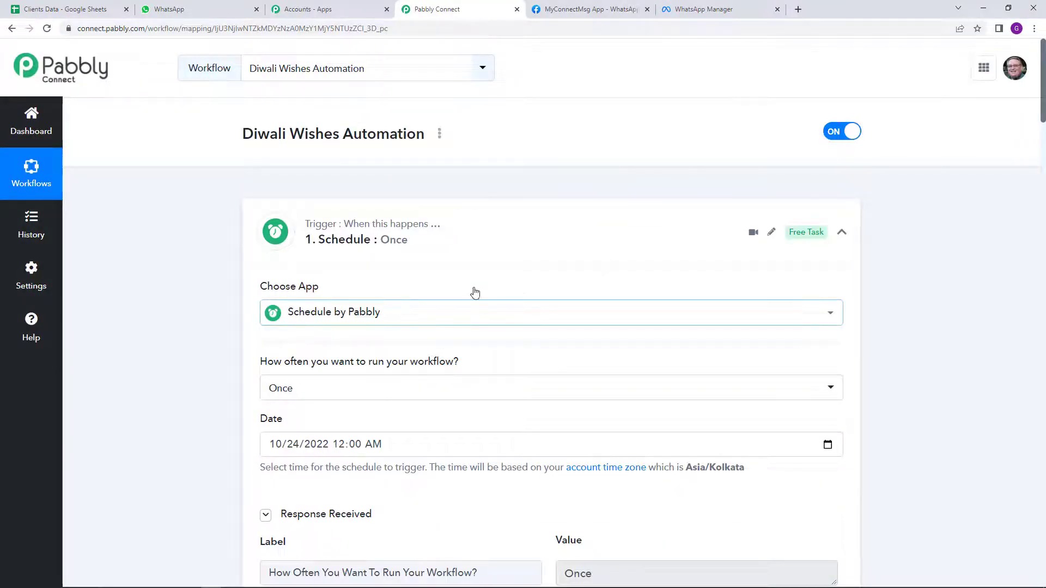
left_click_drag(1043, 82, 1043, 505)
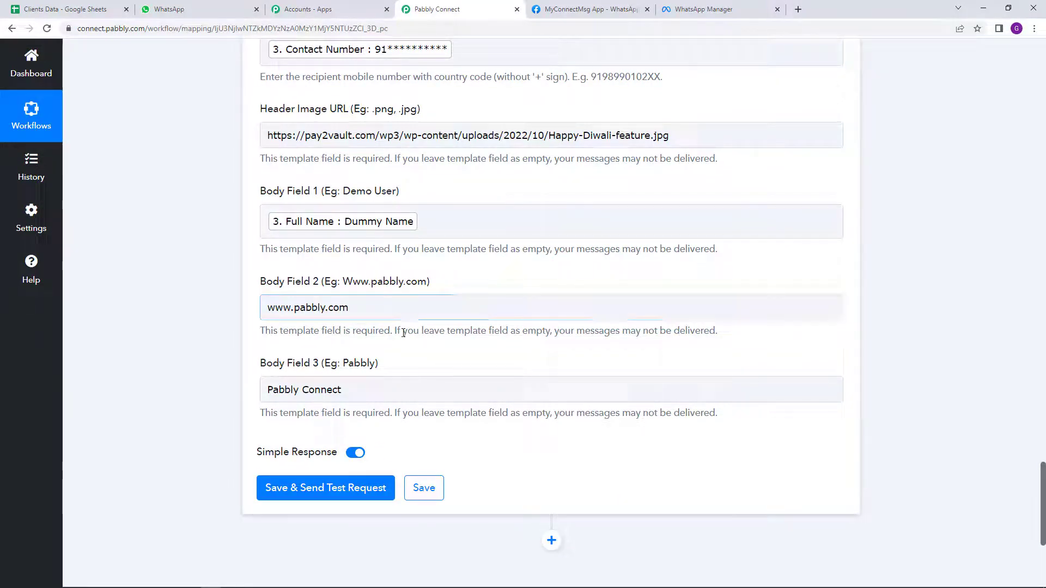
scroll(409, 342, "up", 3)
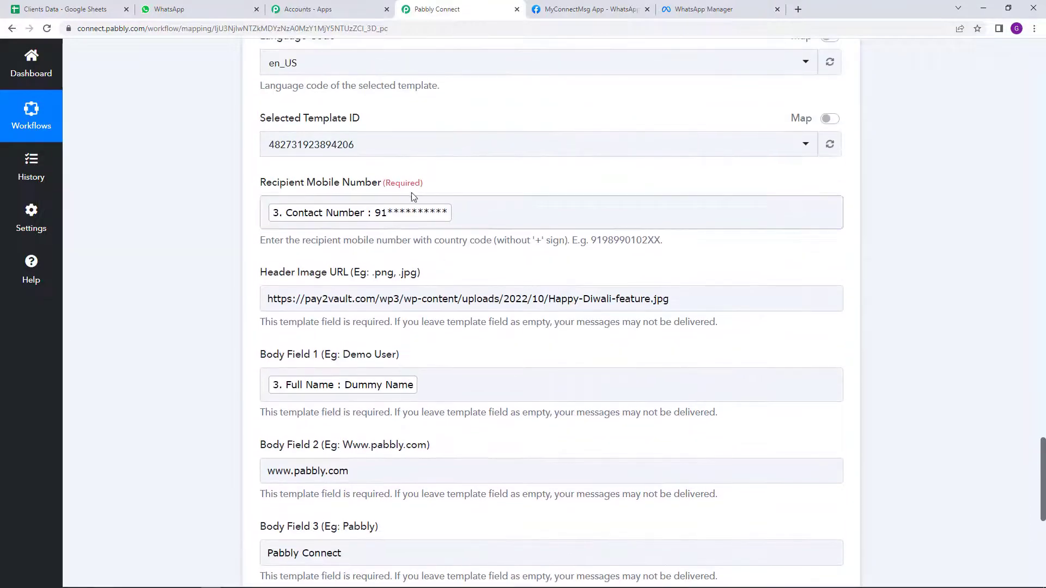
left_click(386, 216)
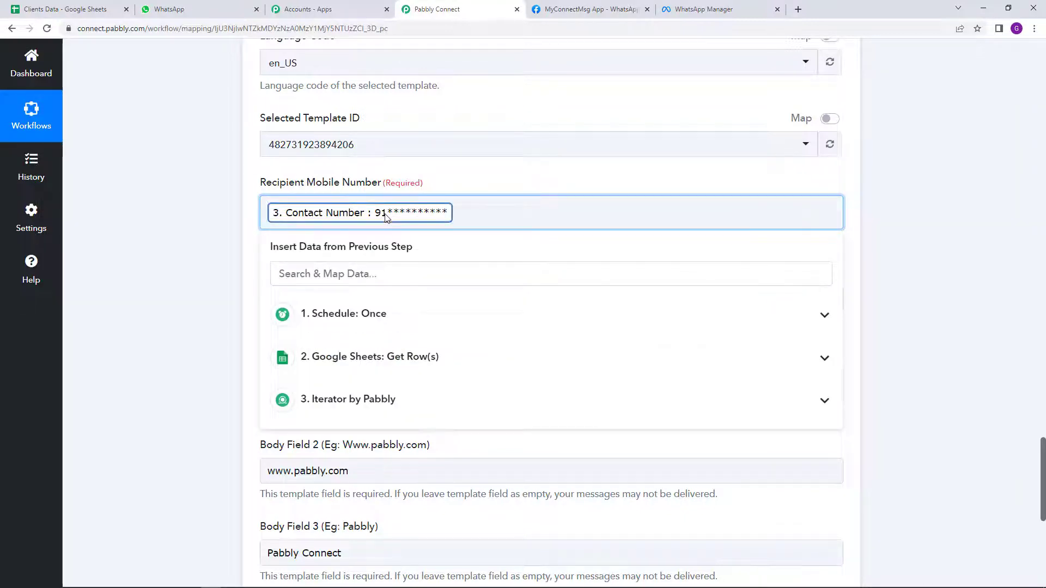
key("BackSpace")
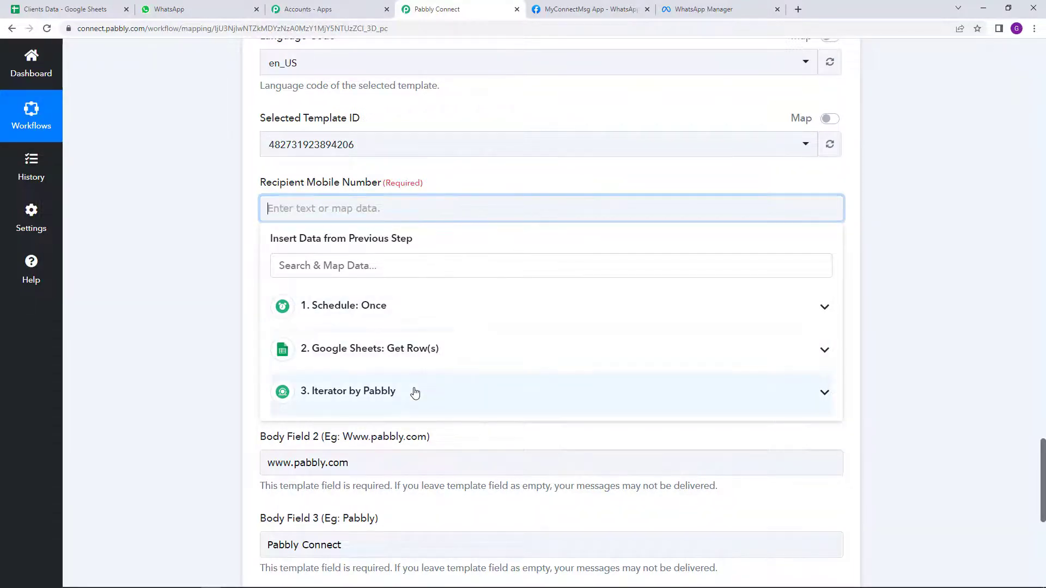
left_click(397, 397)
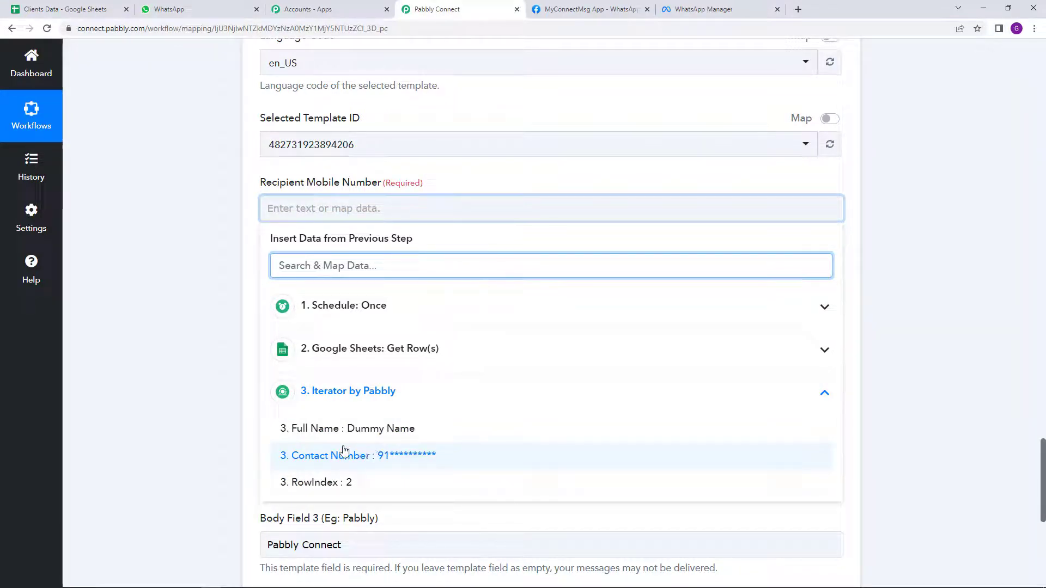
Compare the Contact Number format in the Clients Data sheet with the example number and plus-sign rule under Recipient Mobile Number
left_click(76, 3)
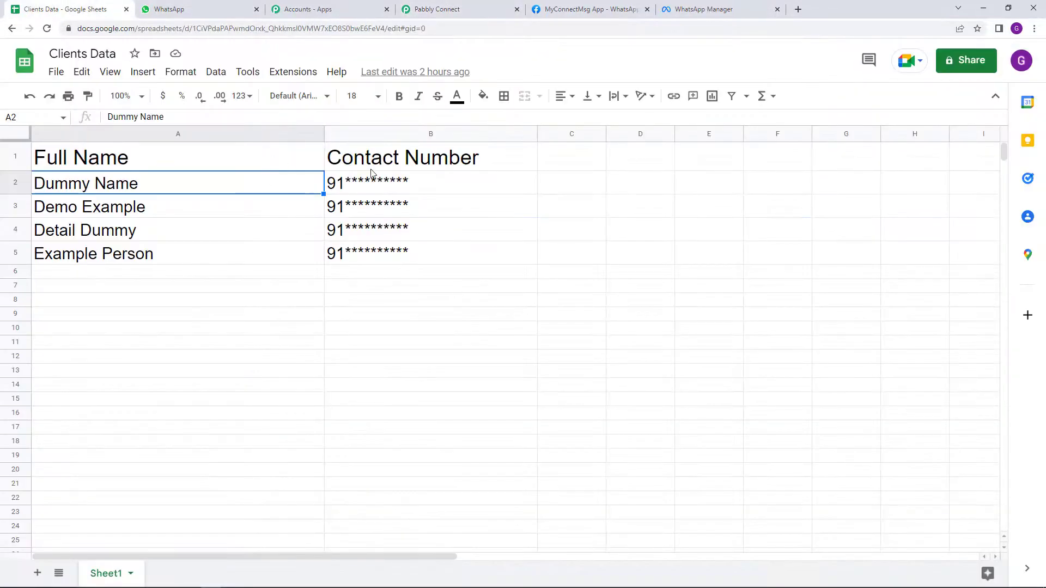
left_click(390, 187)
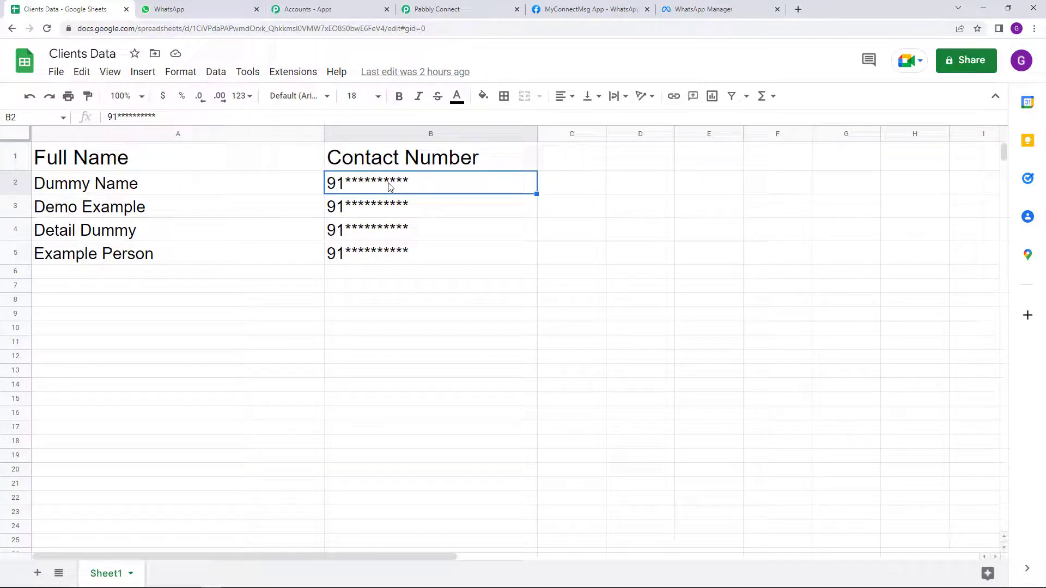
left_click(703, 6)
left_click(496, 5)
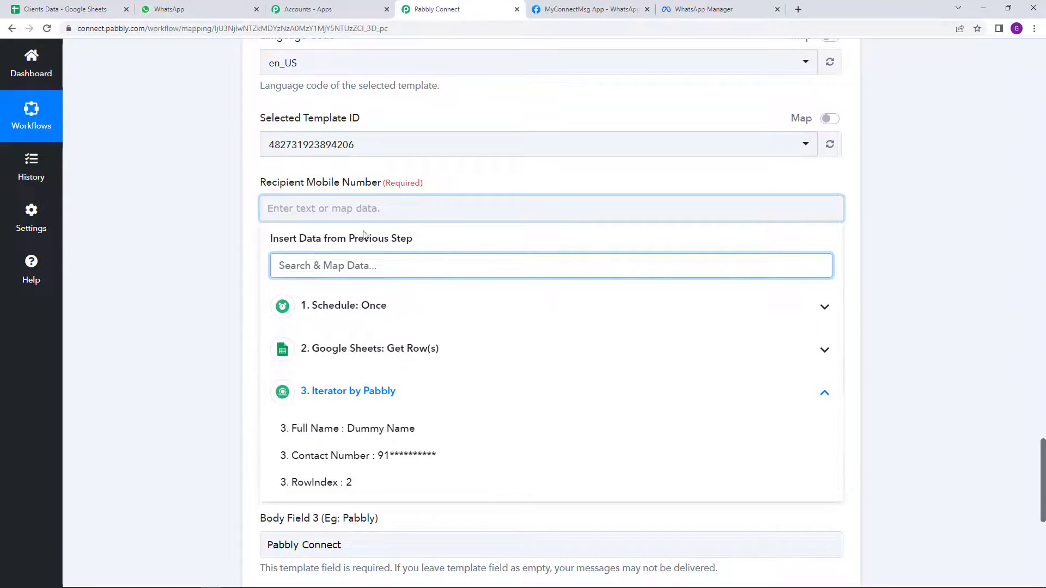
left_click(203, 378)
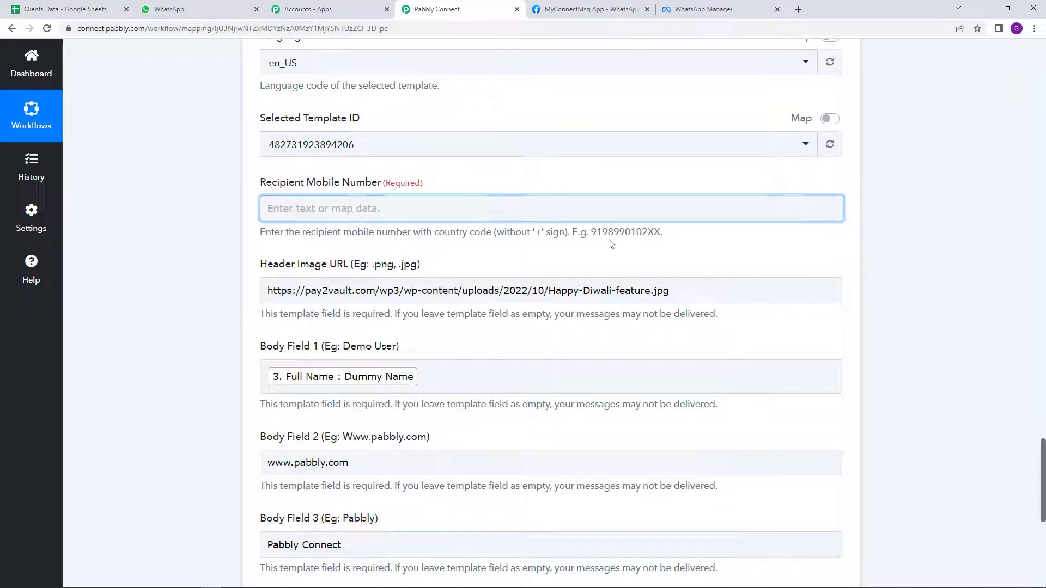
left_click_drag(592, 231, 663, 246)
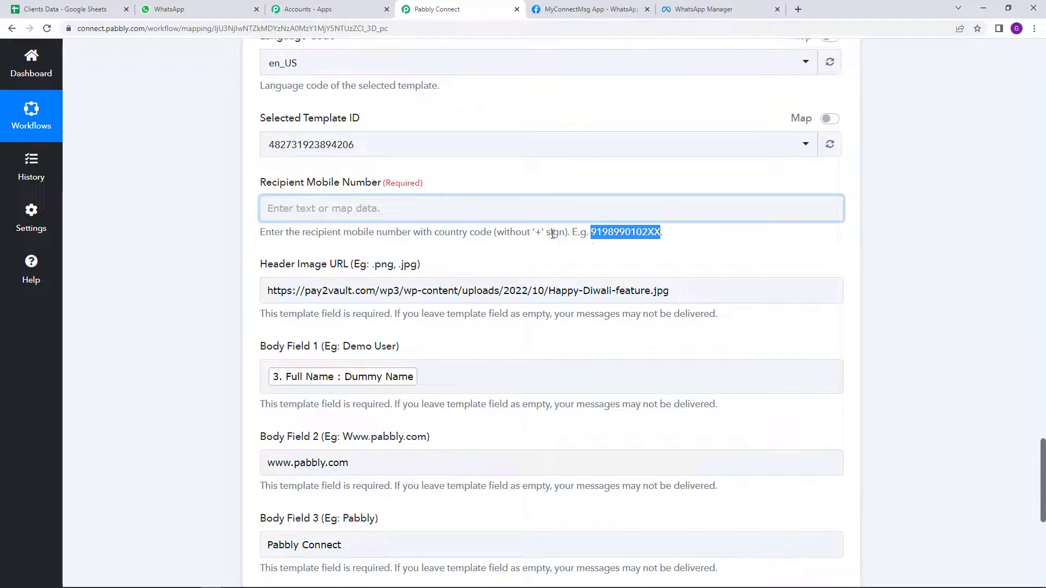
left_click_drag(536, 233, 543, 233)
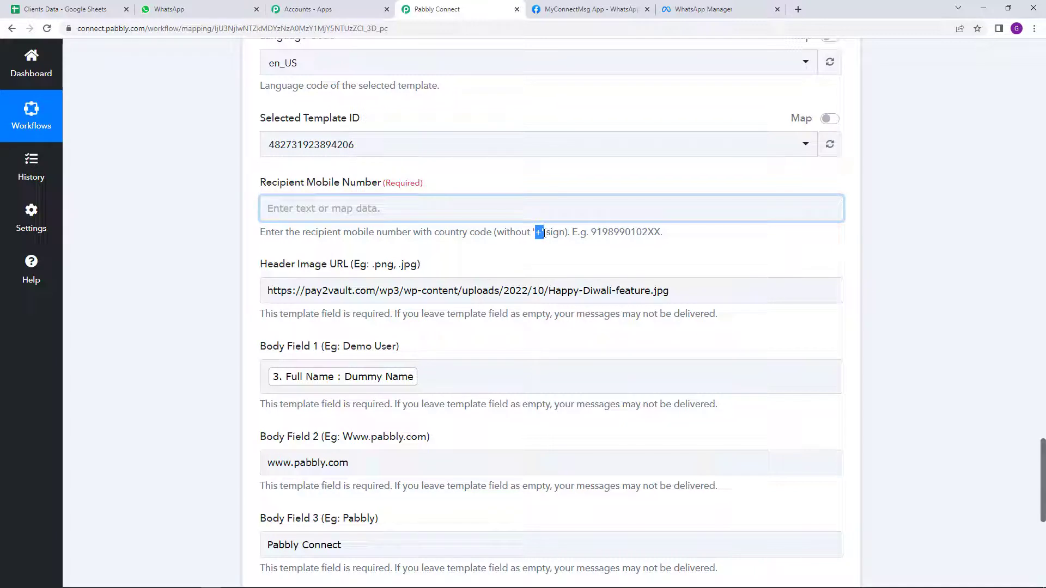
left_click(549, 236)
Enter the test recipient's mobile number in Recipient Mobile Number, starting with country code 91 and without a plus sign
left_click(393, 208)
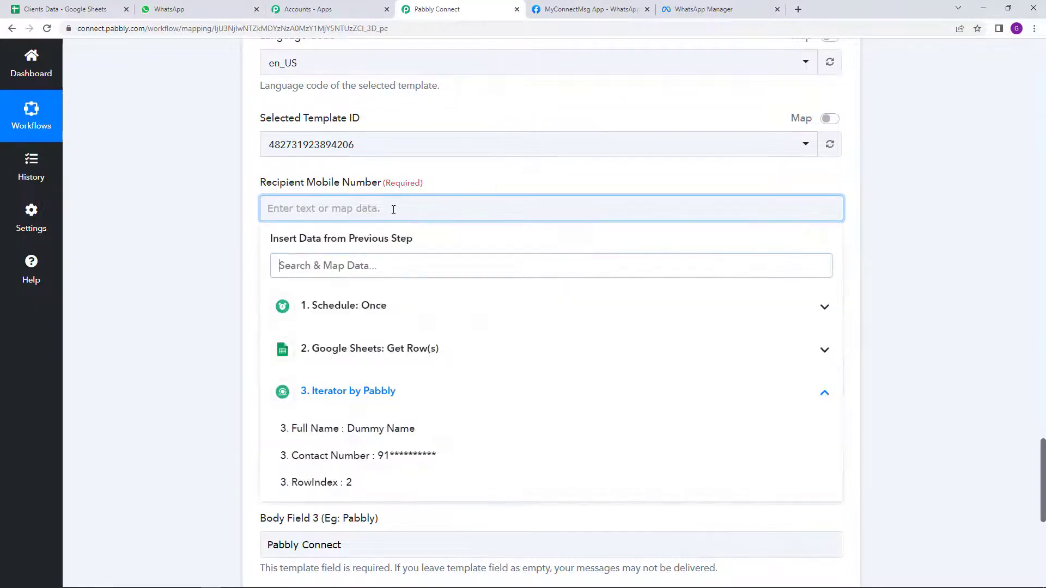
type("91")
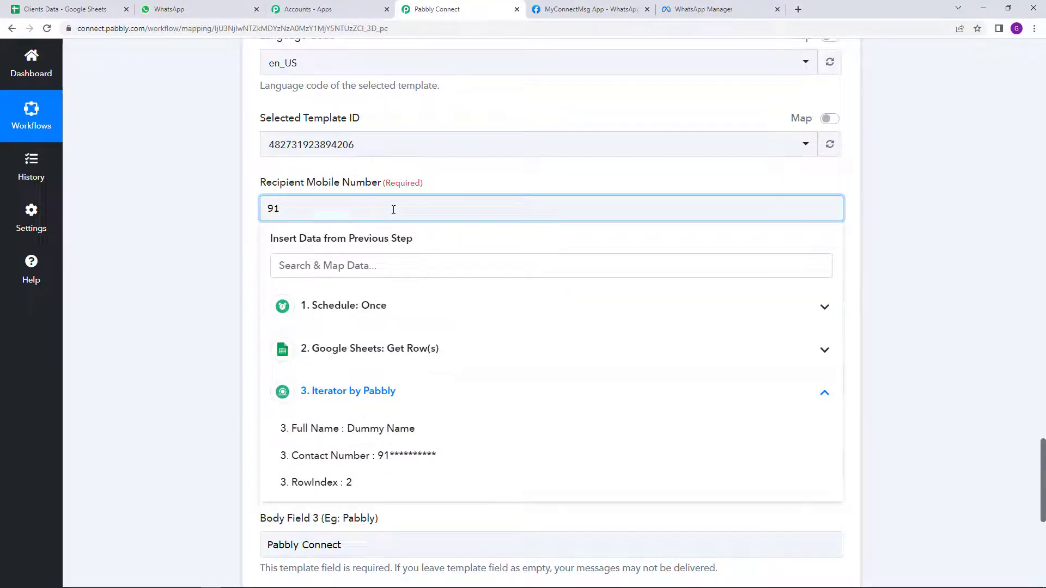
left_click(452, 194)
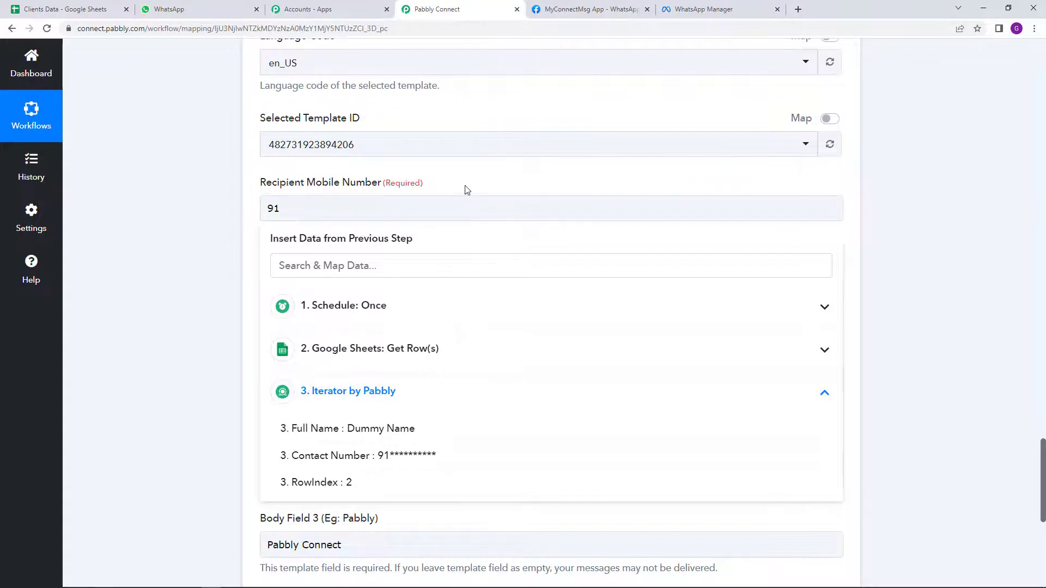
left_click(481, 212)
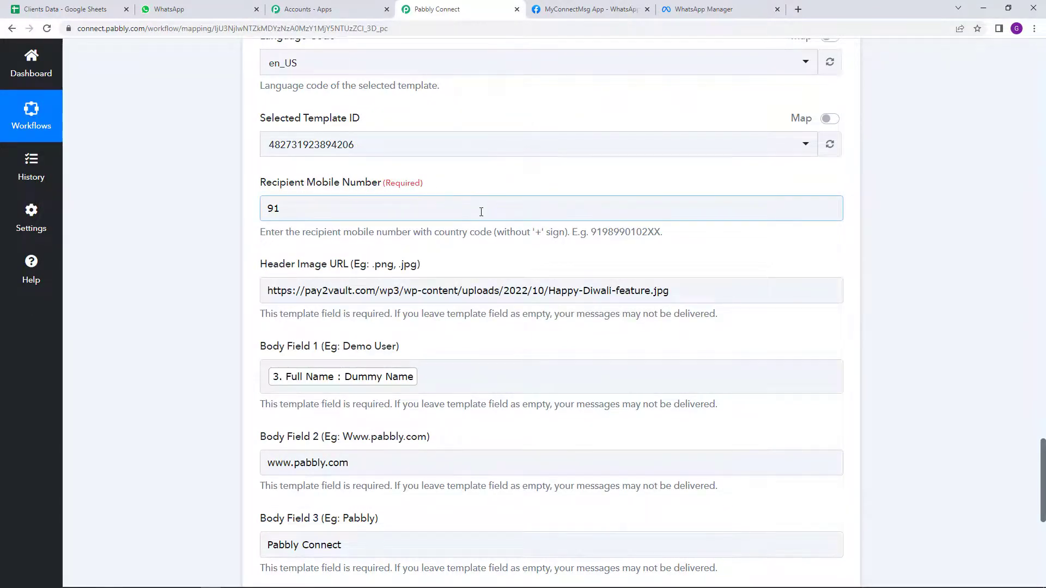
left_click(462, 202)
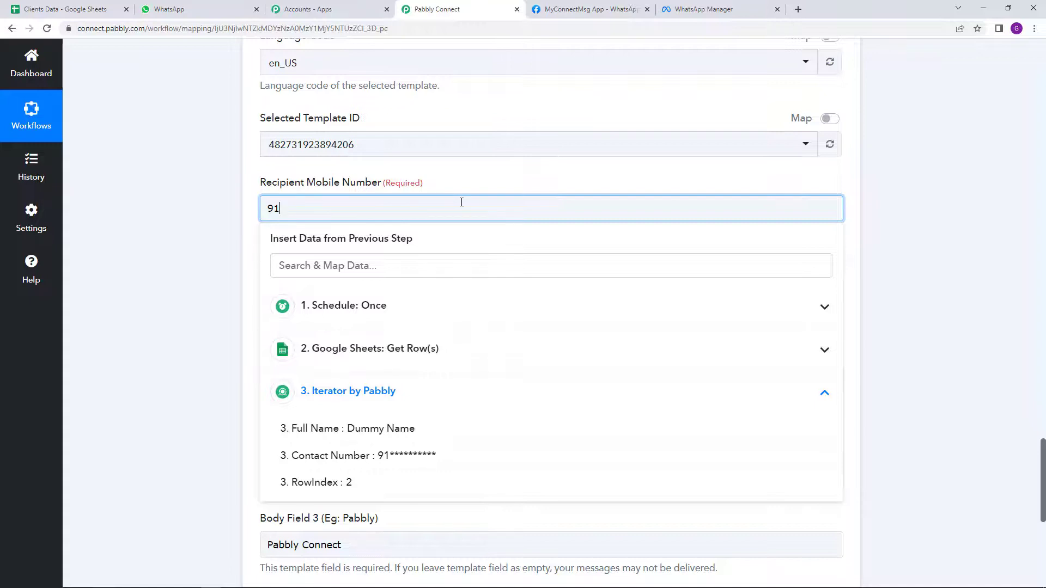
Check the chat list in WhatsApp Web, then save the Send Template Message action and send its test request
scroll(462, 202, "down", 4)
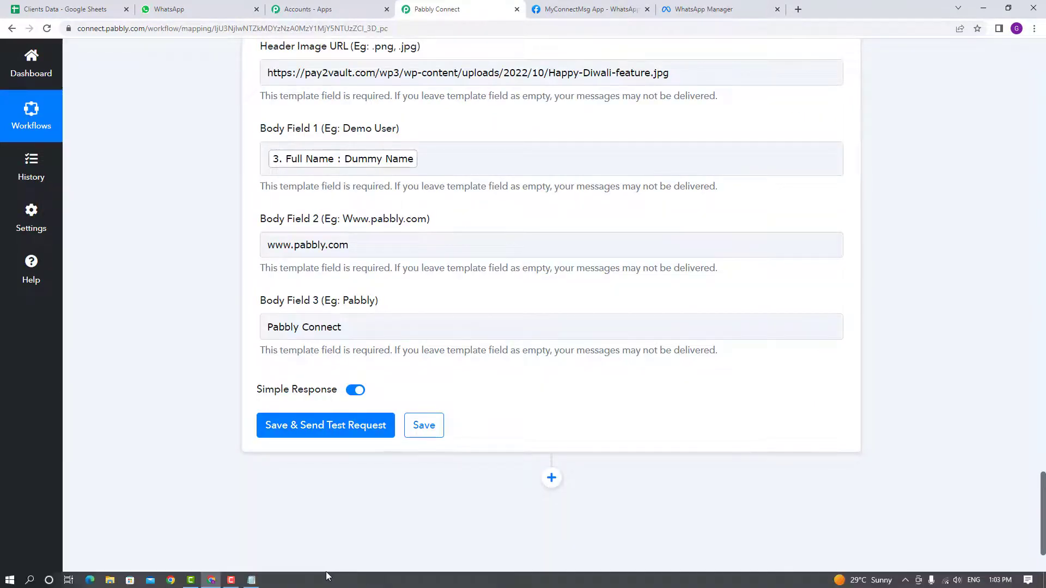
left_click(207, 6)
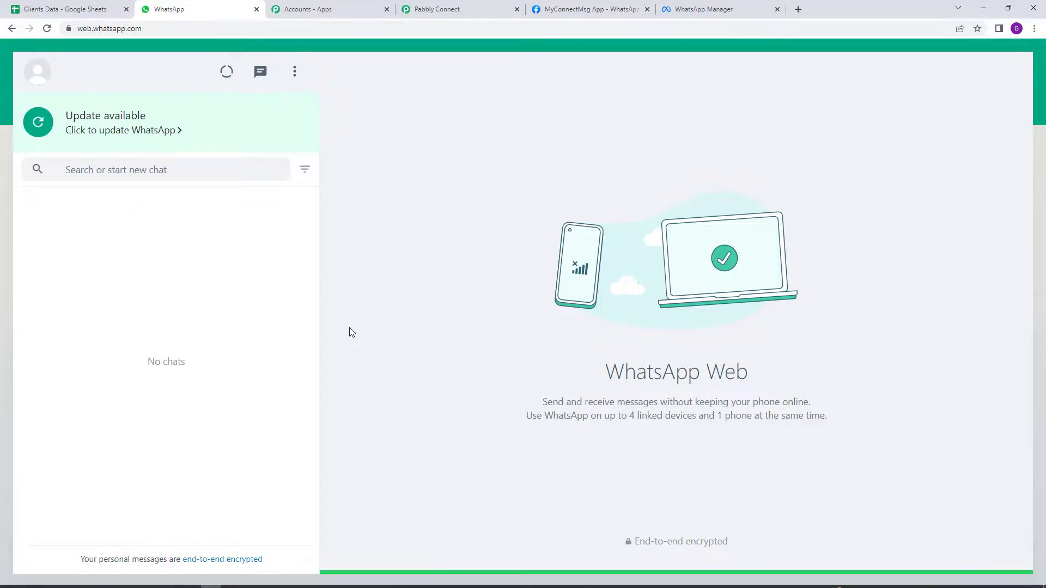
left_click(455, 7)
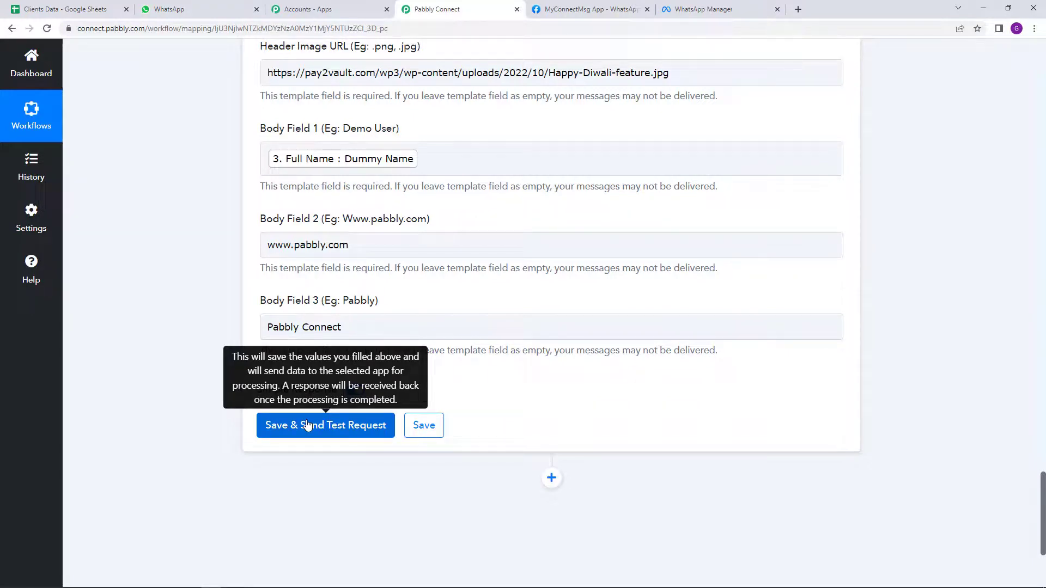
left_click(436, 9)
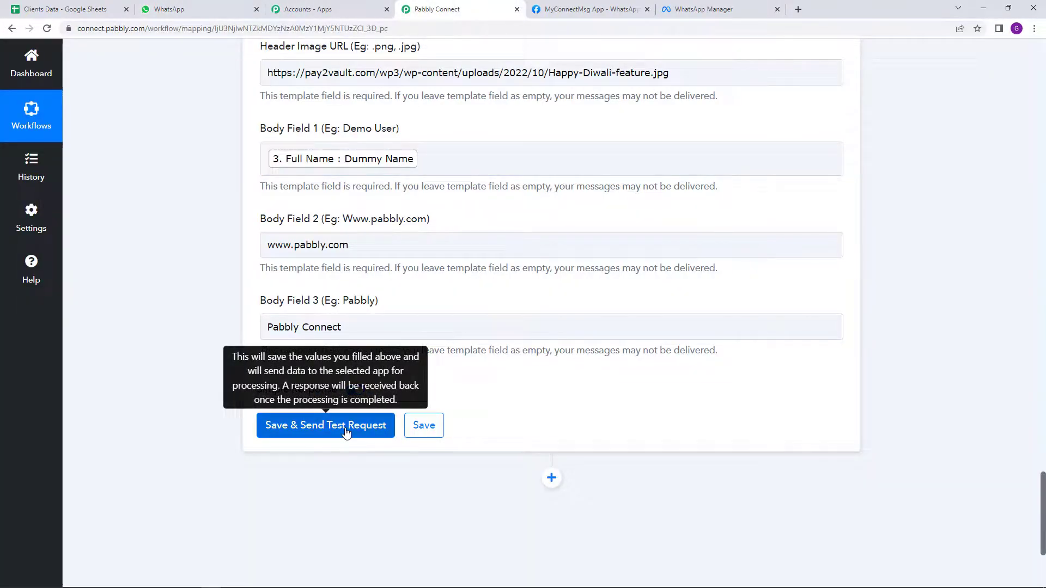
left_click(345, 429)
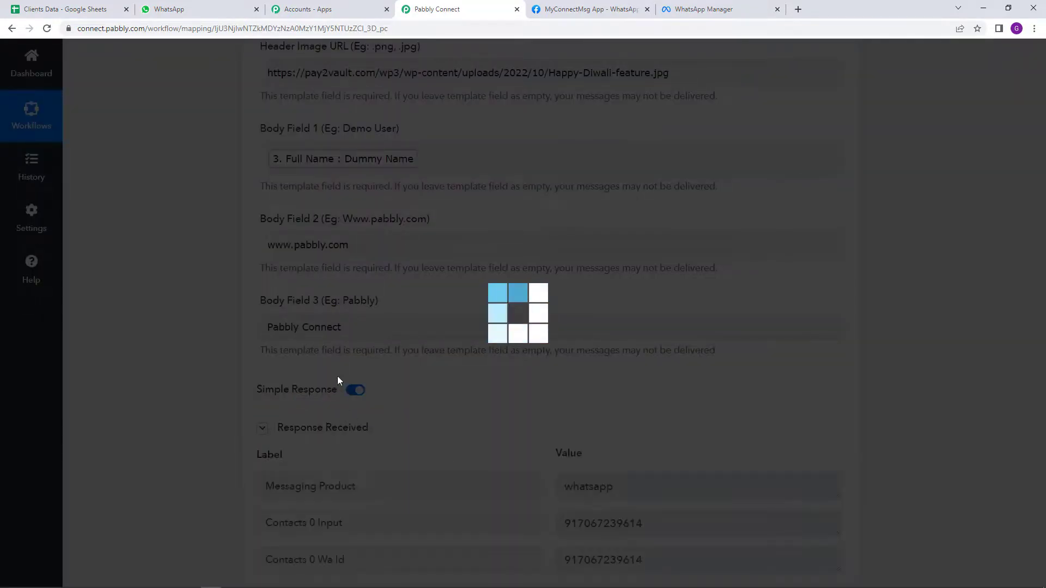
Open the Pabbly Connect chat in WhatsApp Web and examine the image, name, website and signature in the Diwali message
scroll(349, 367, "up", 15)
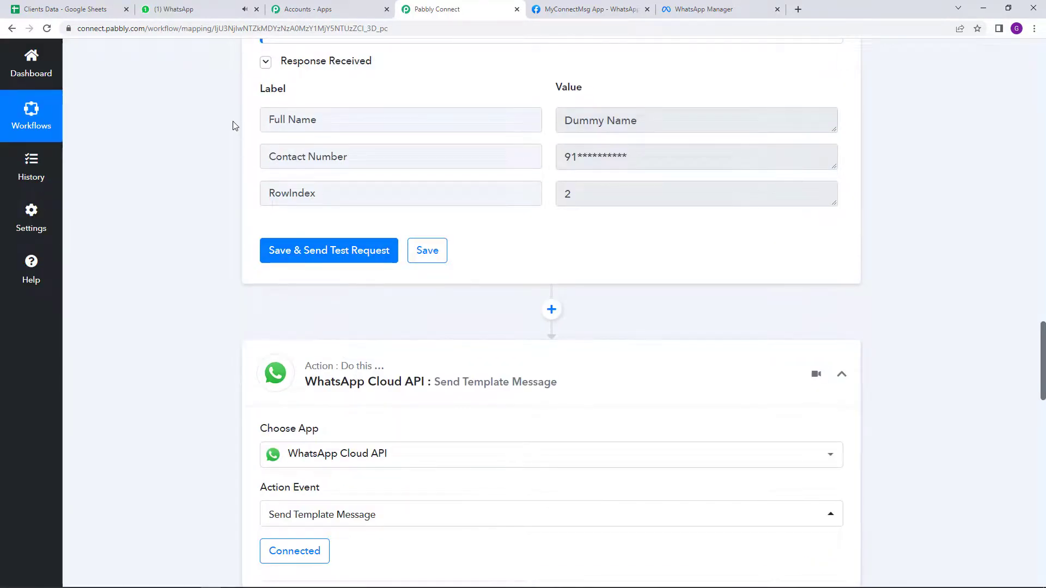
left_click(181, 12)
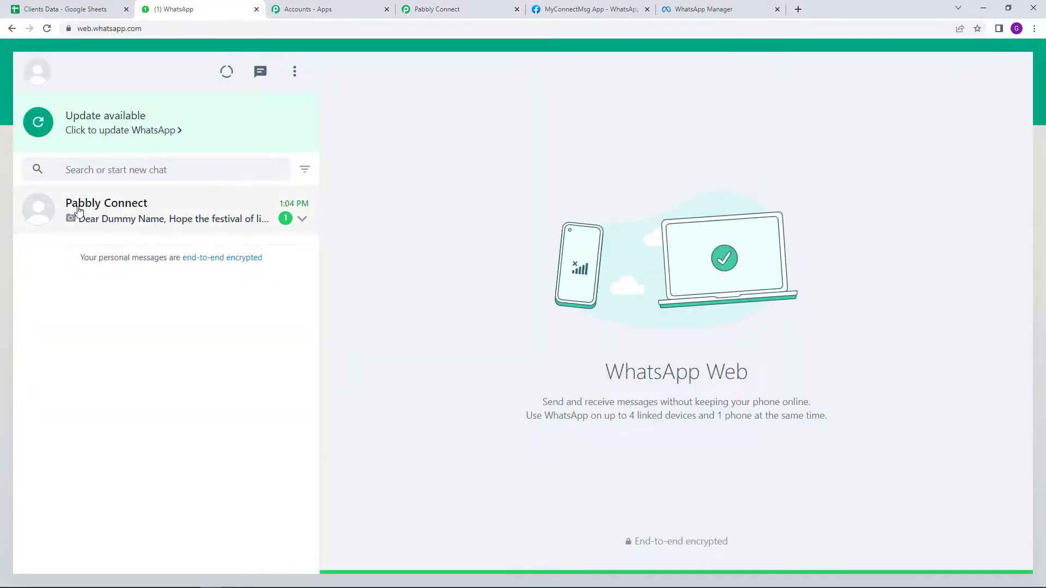
left_click(155, 205)
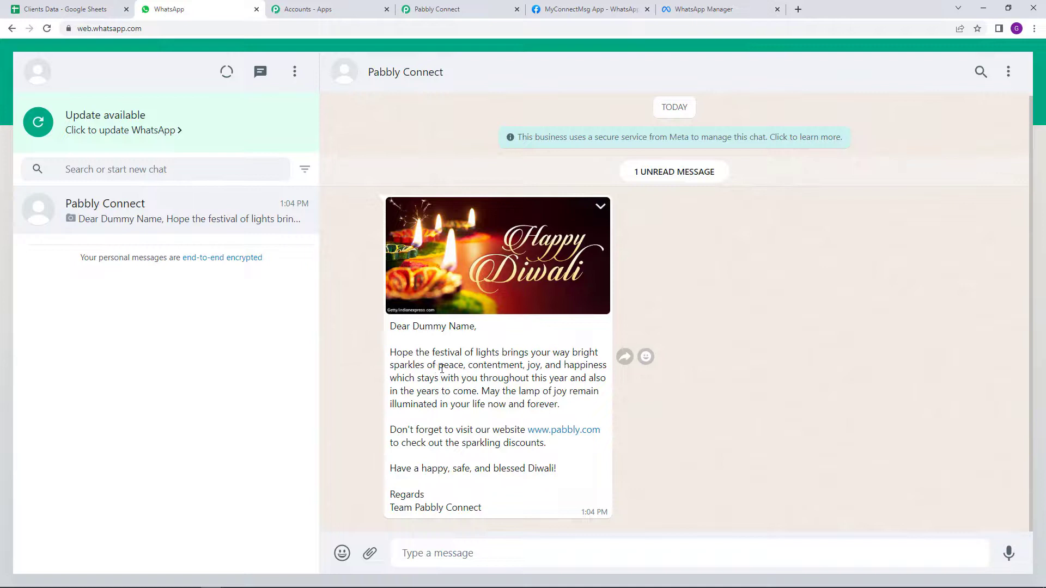
Review the Schedule trigger of the Diwali Wishes Automation workflow and the client rows in the Clients Data sheet
left_click(464, 5)
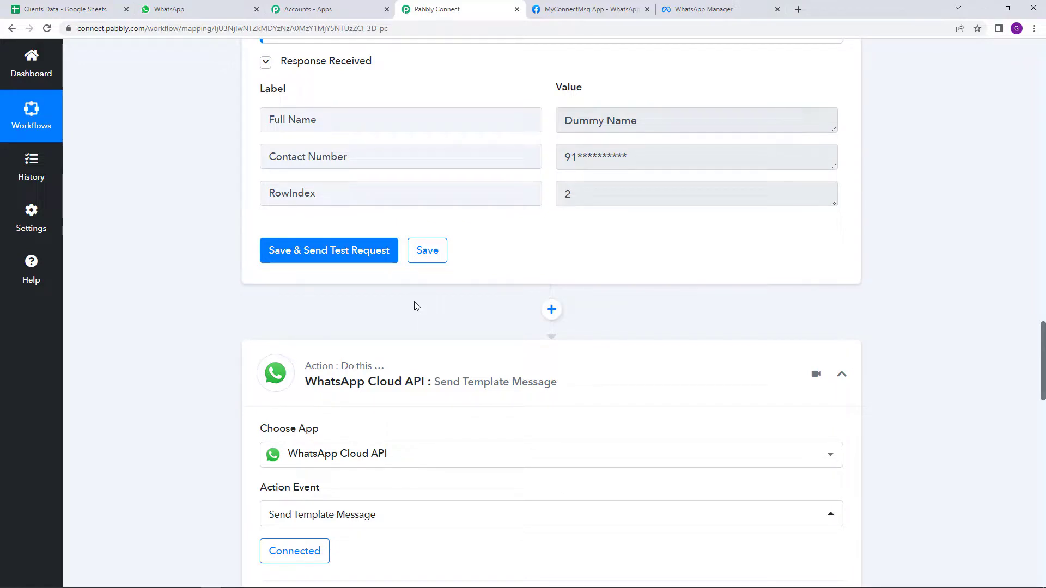
left_click_drag(1042, 360, 1042, 61)
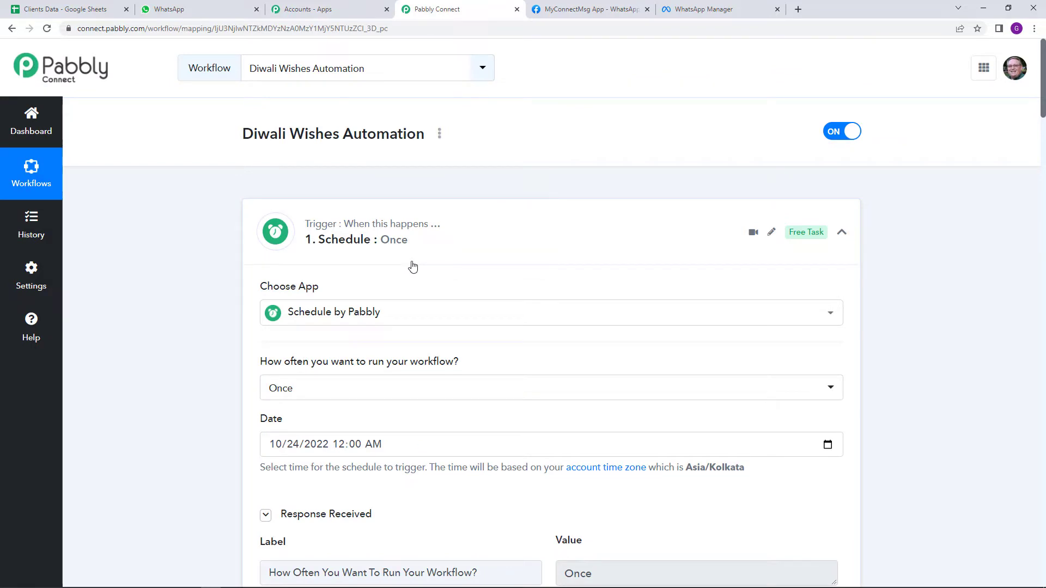
left_click(99, 8)
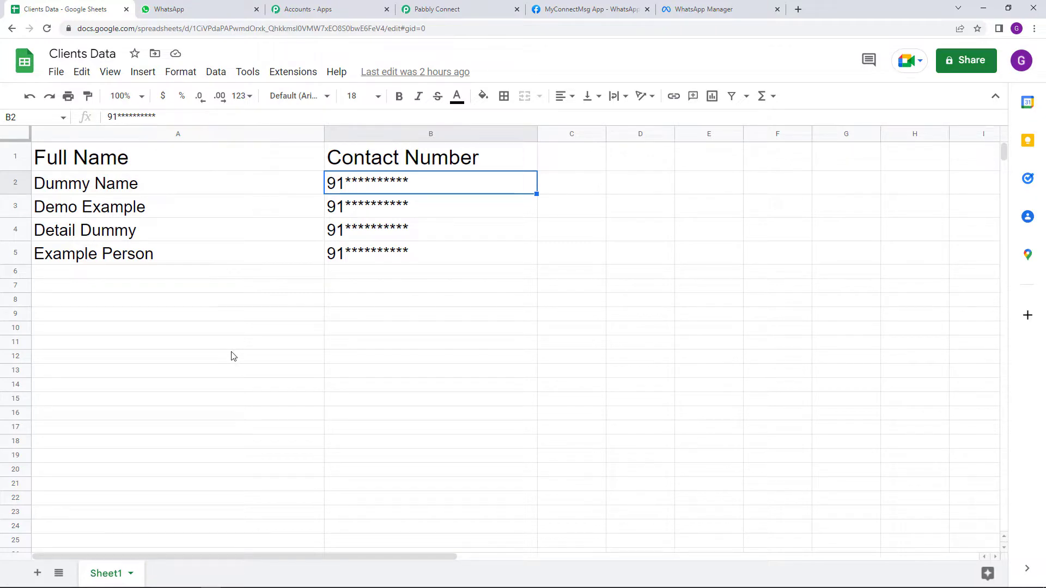
left_click(457, 9)
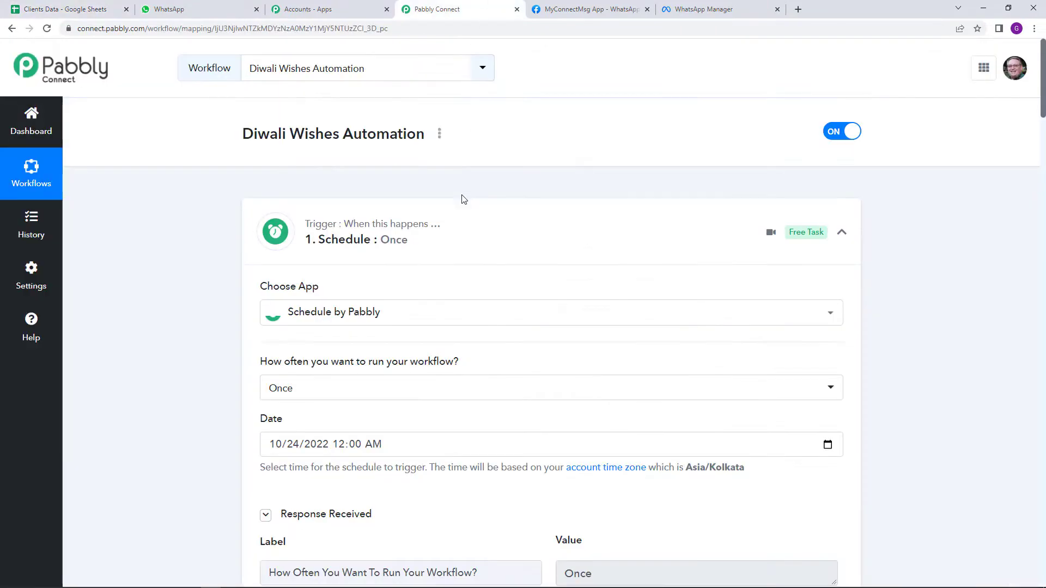
Generate the share link for the Diwali Wishes Automation workflow, close its dialog and reopen the workflow's options
left_click(439, 134)
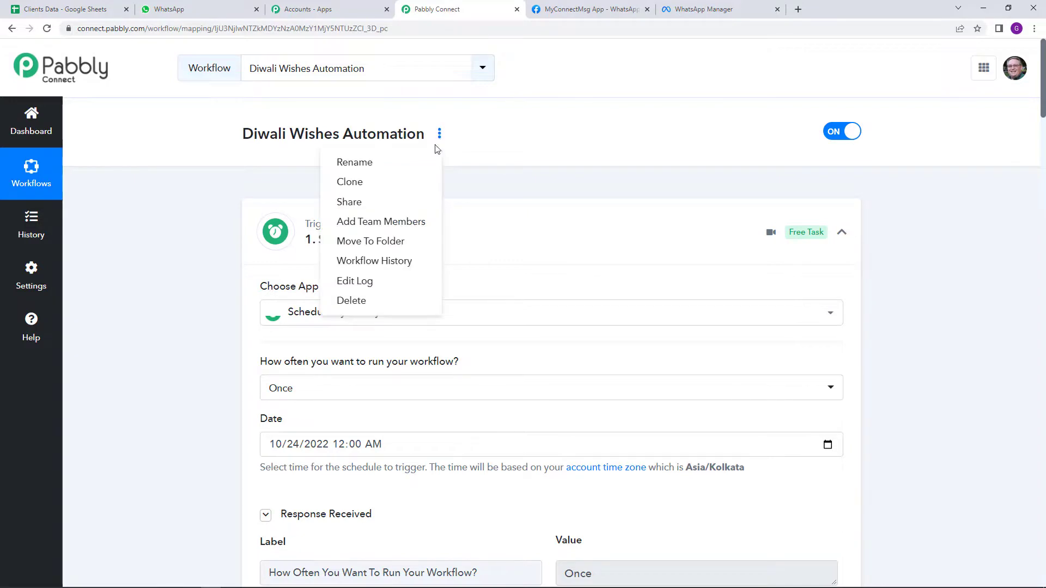
left_click(417, 202)
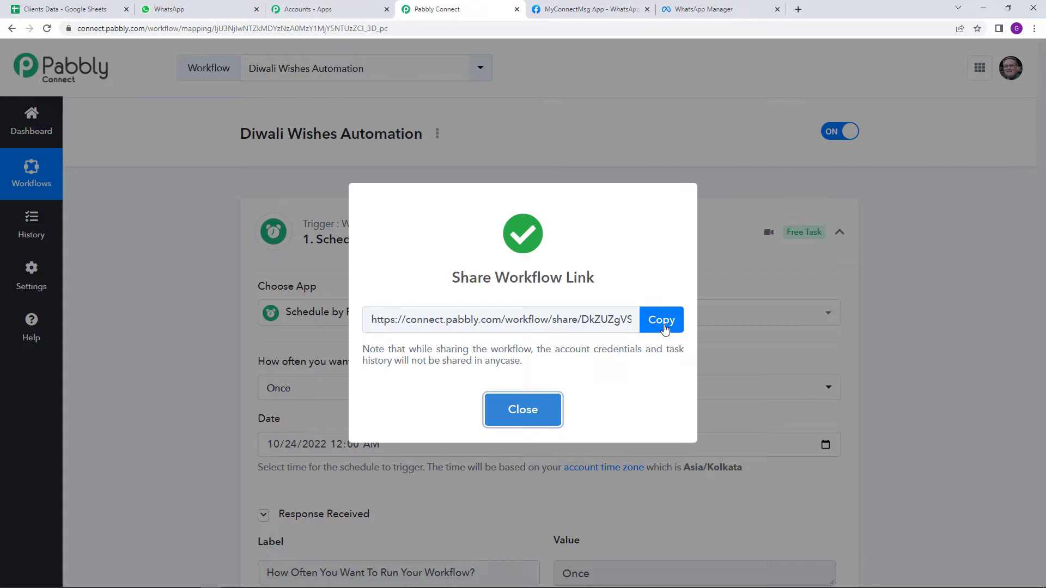
left_click(523, 412)
left_click(440, 136)
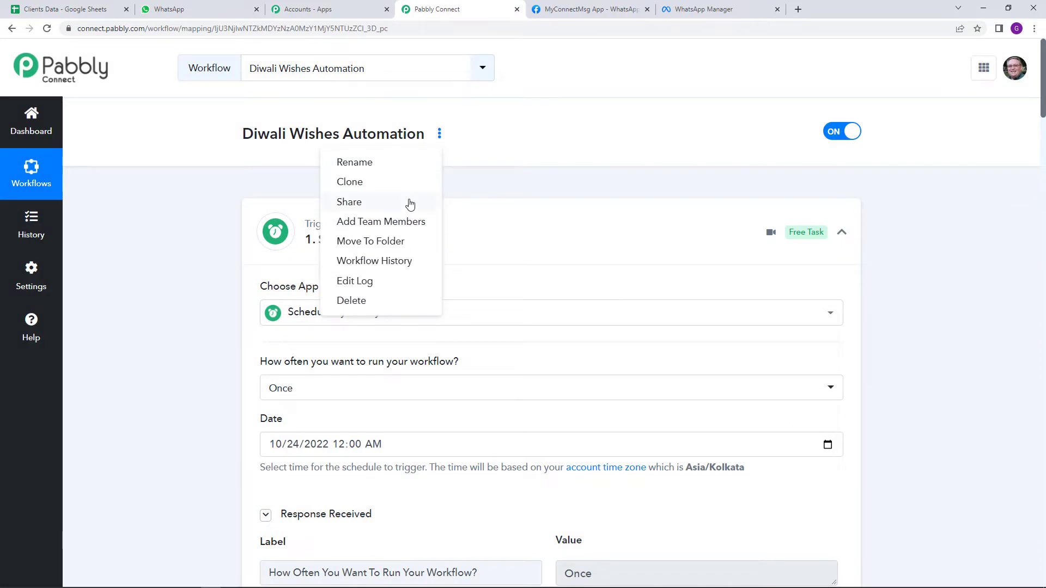